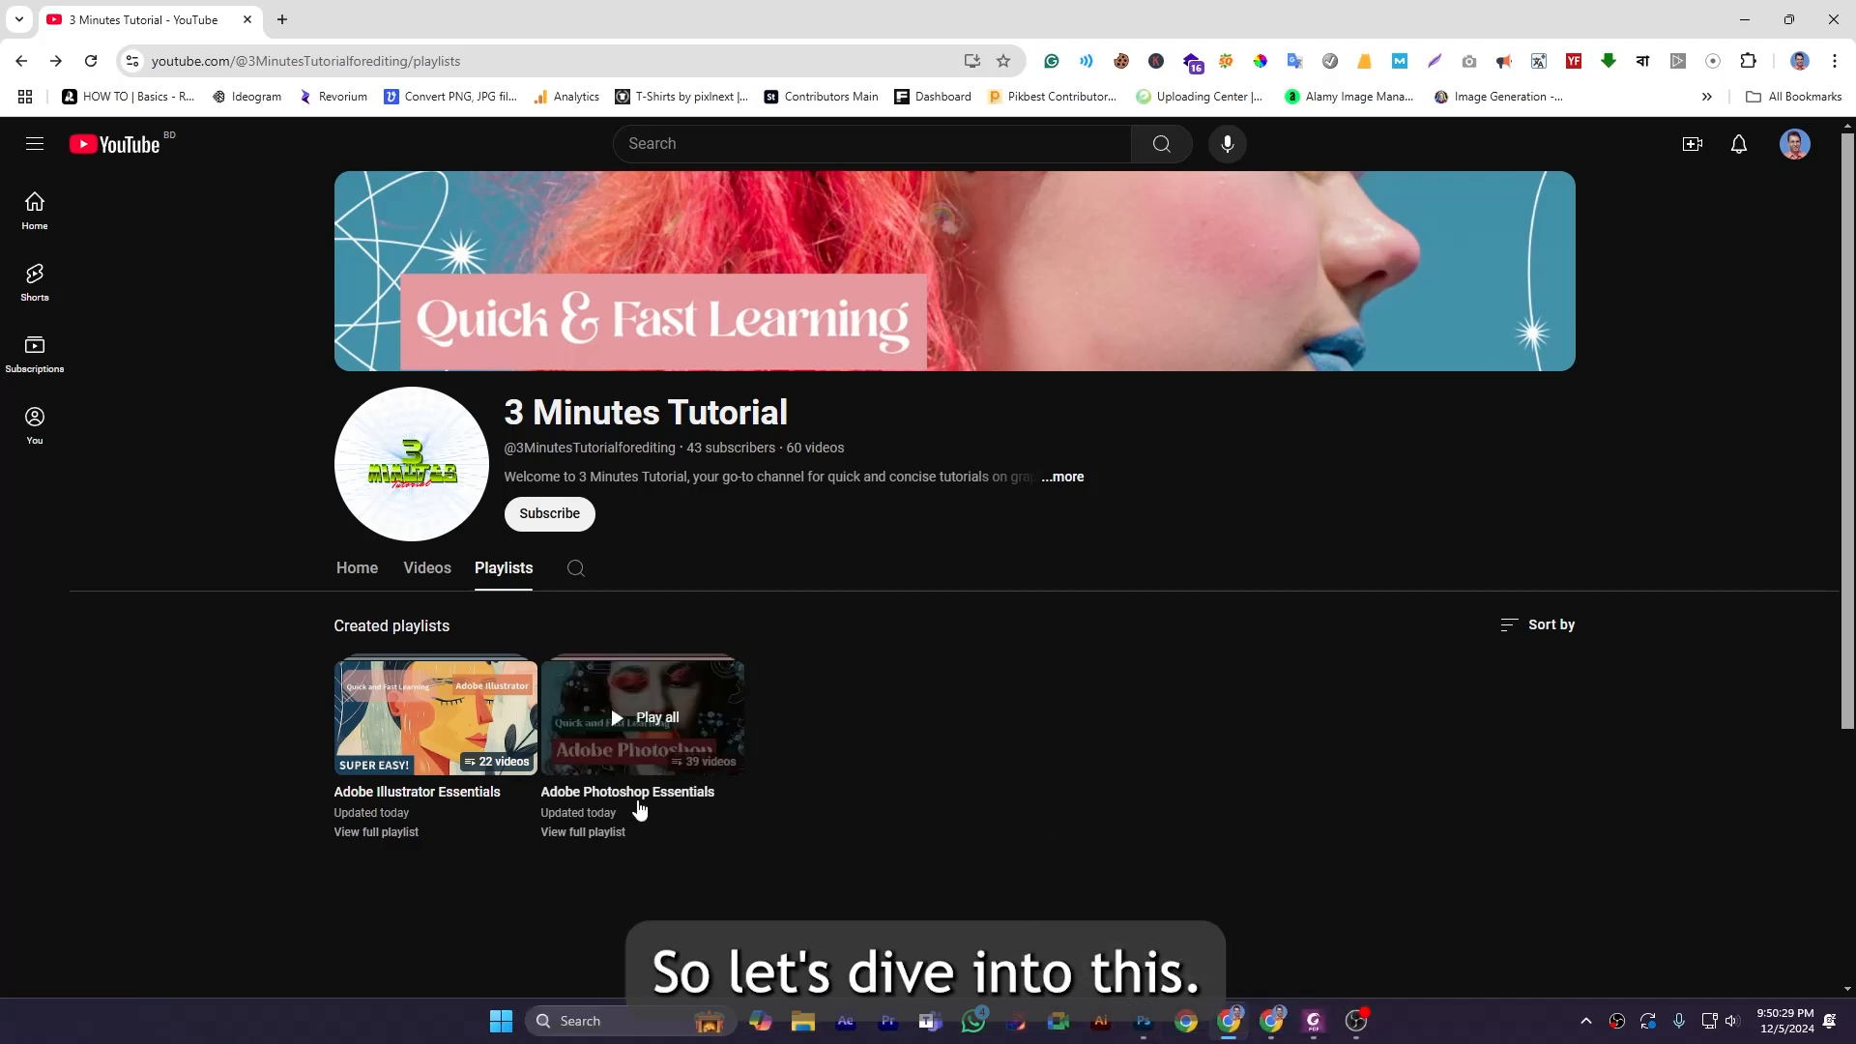
Step: Switch to Photoshop with the Untitled-1 drawing and select the Eraser Tool
click(1143, 1021)
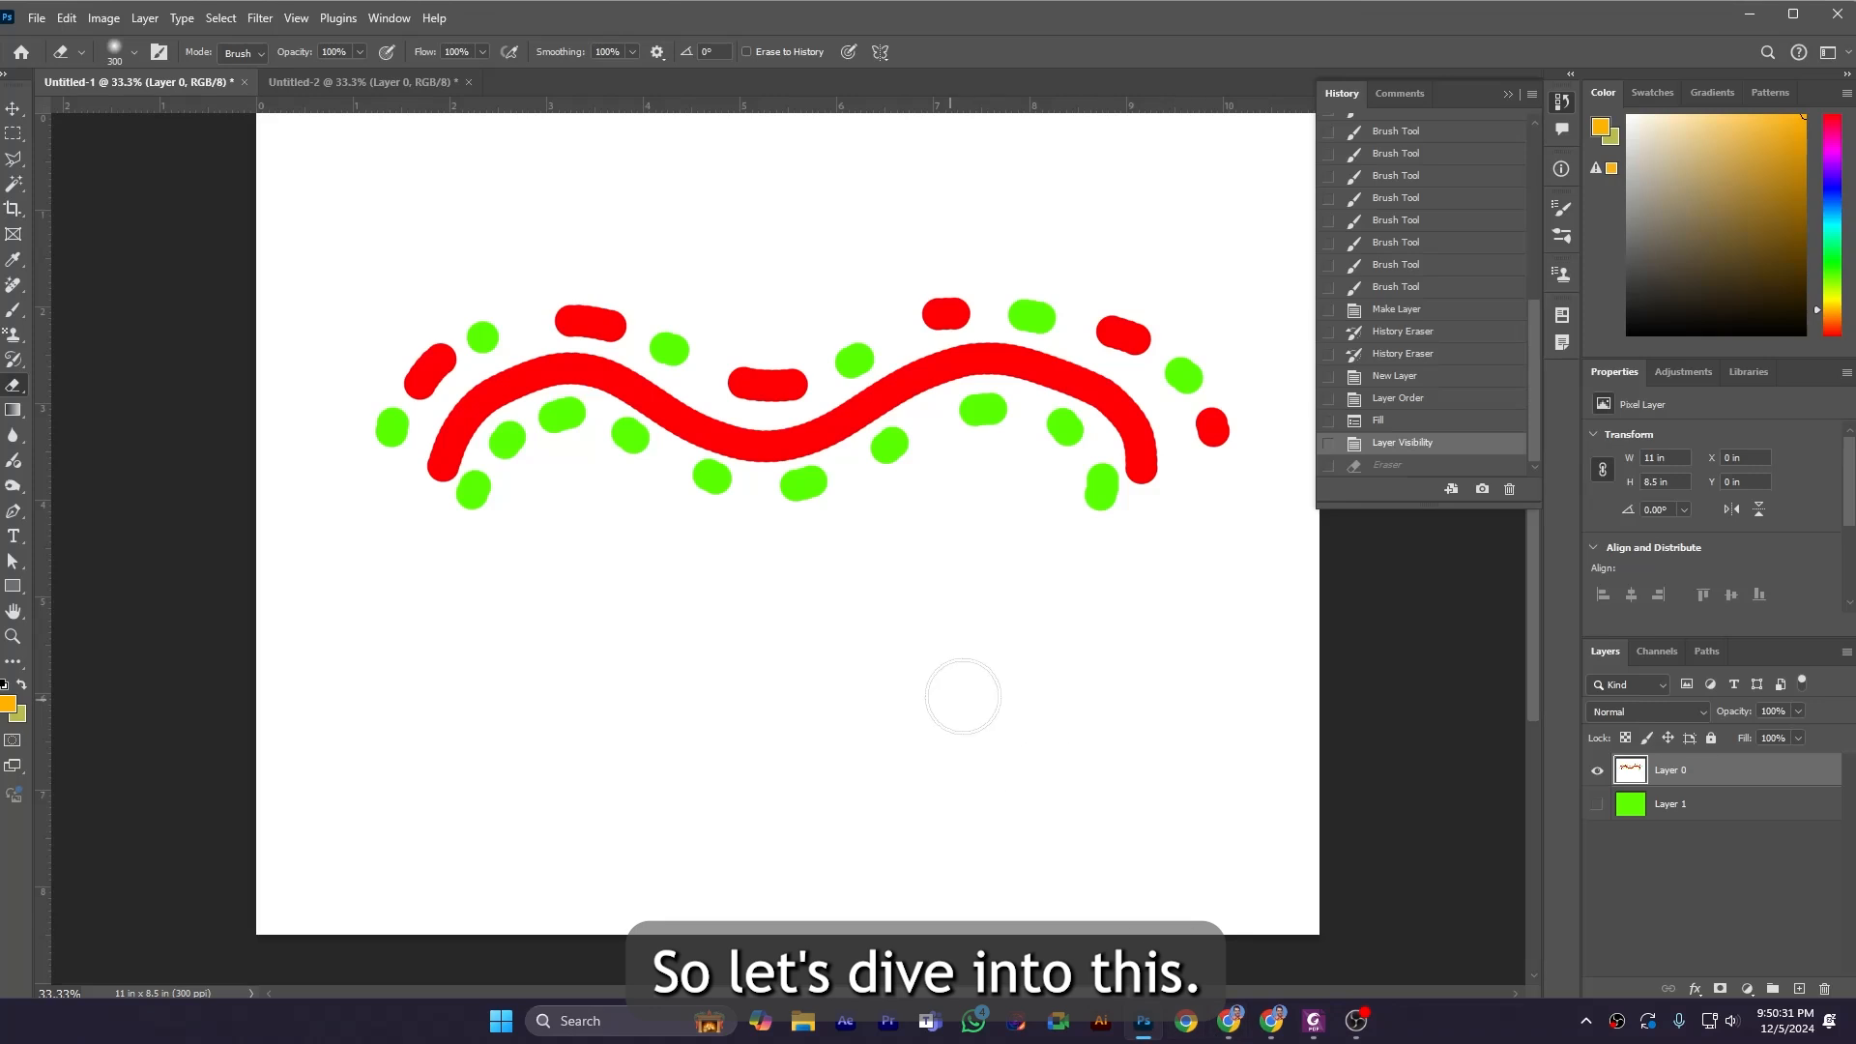
right_click(15, 389)
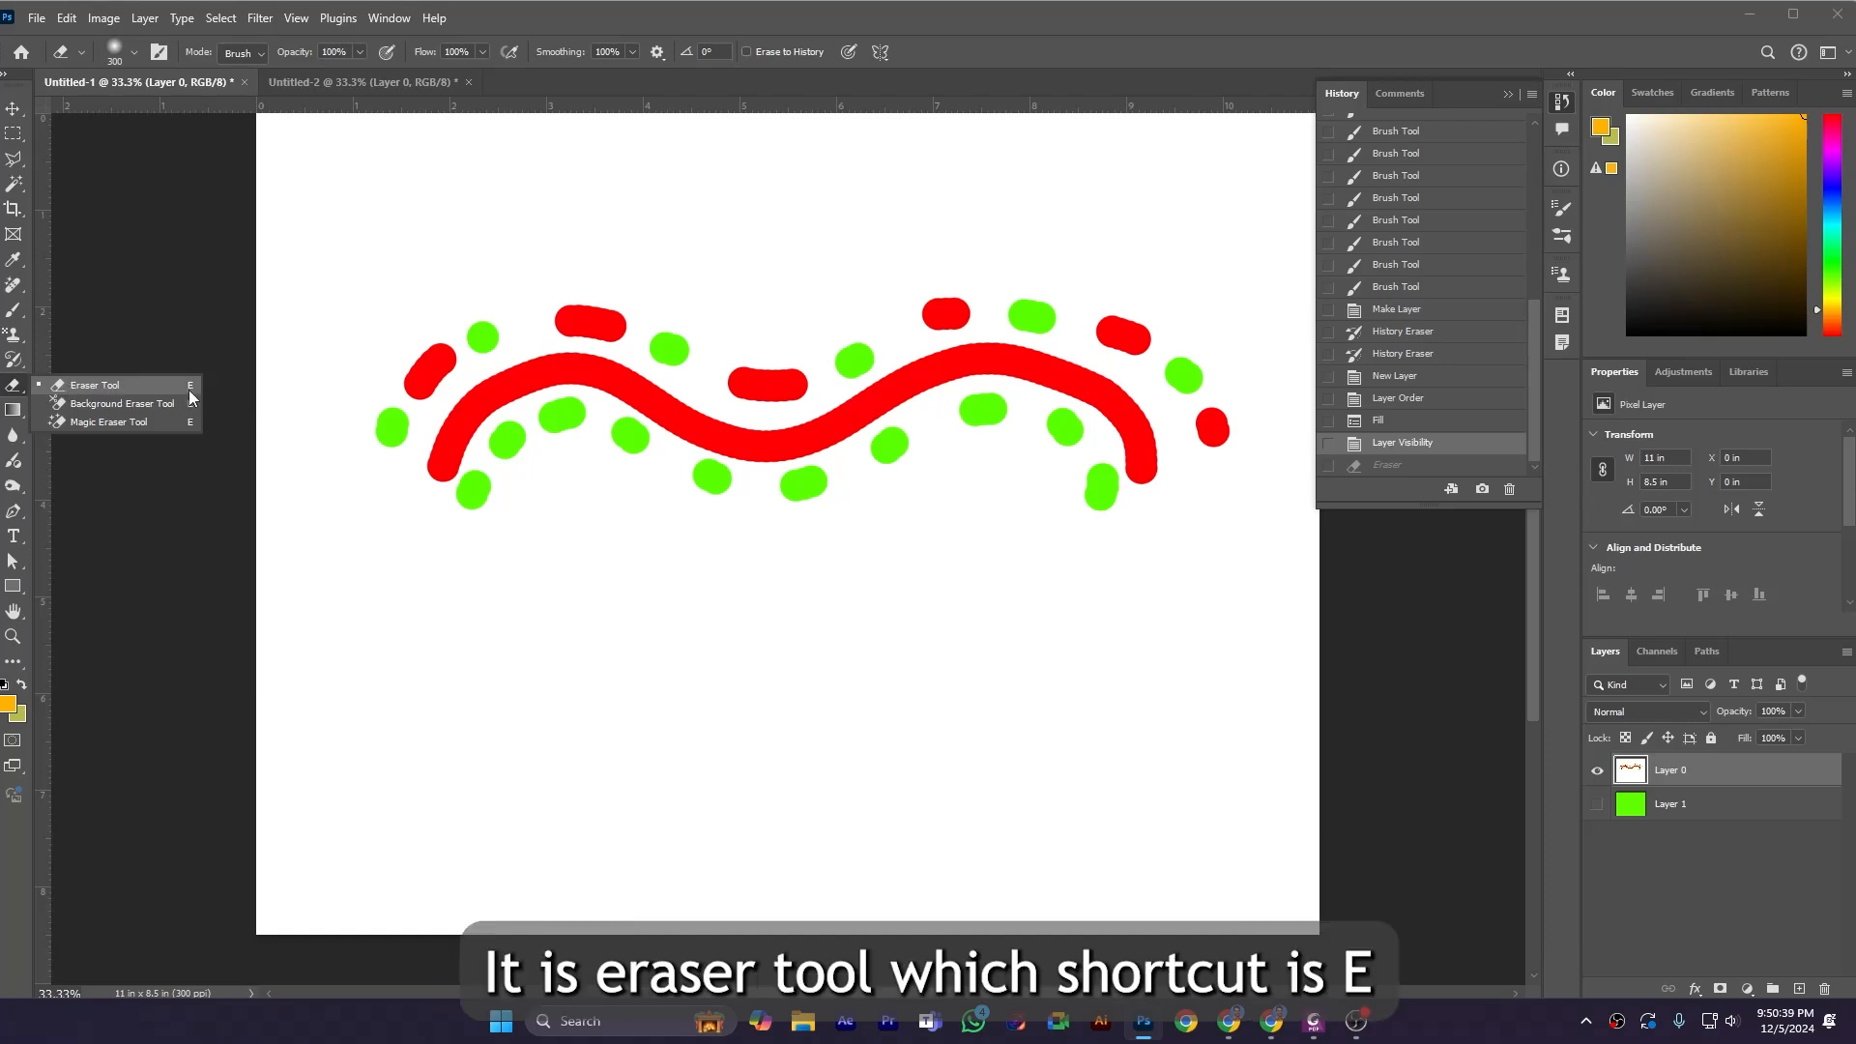
click(141, 389)
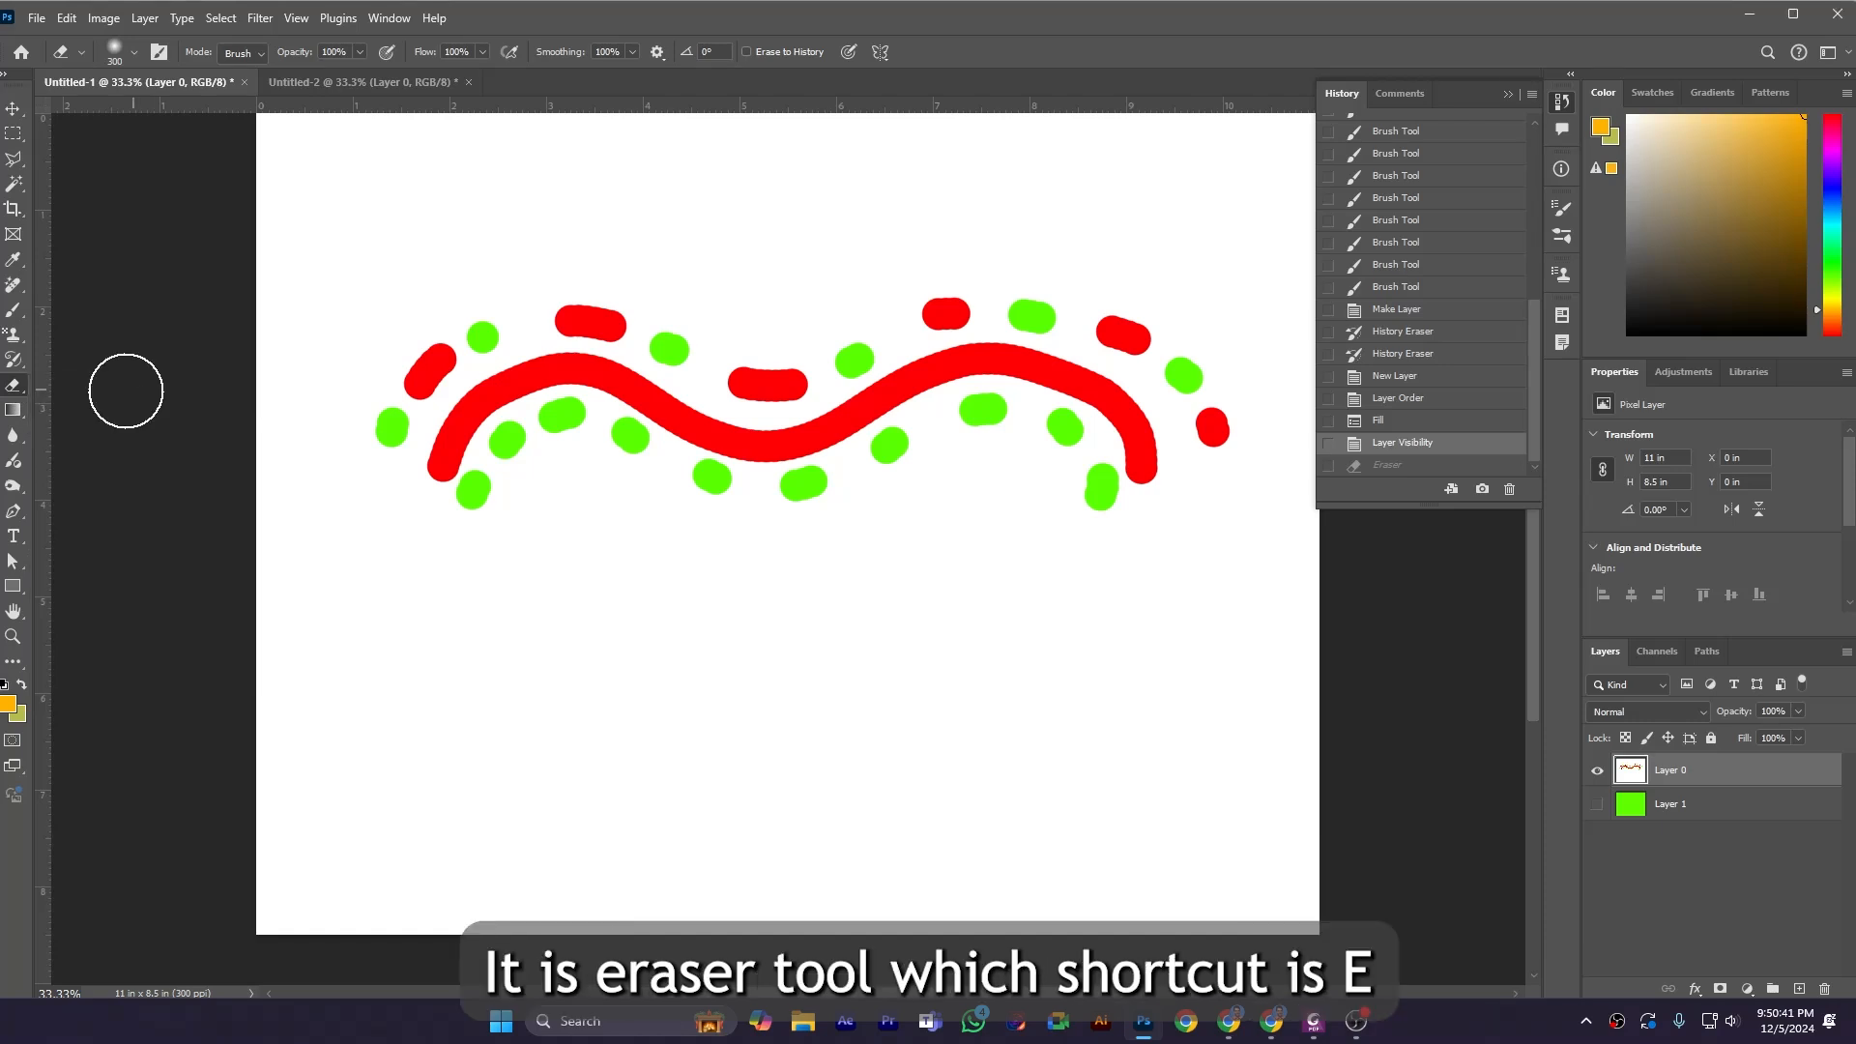
mouse_move(20, 393)
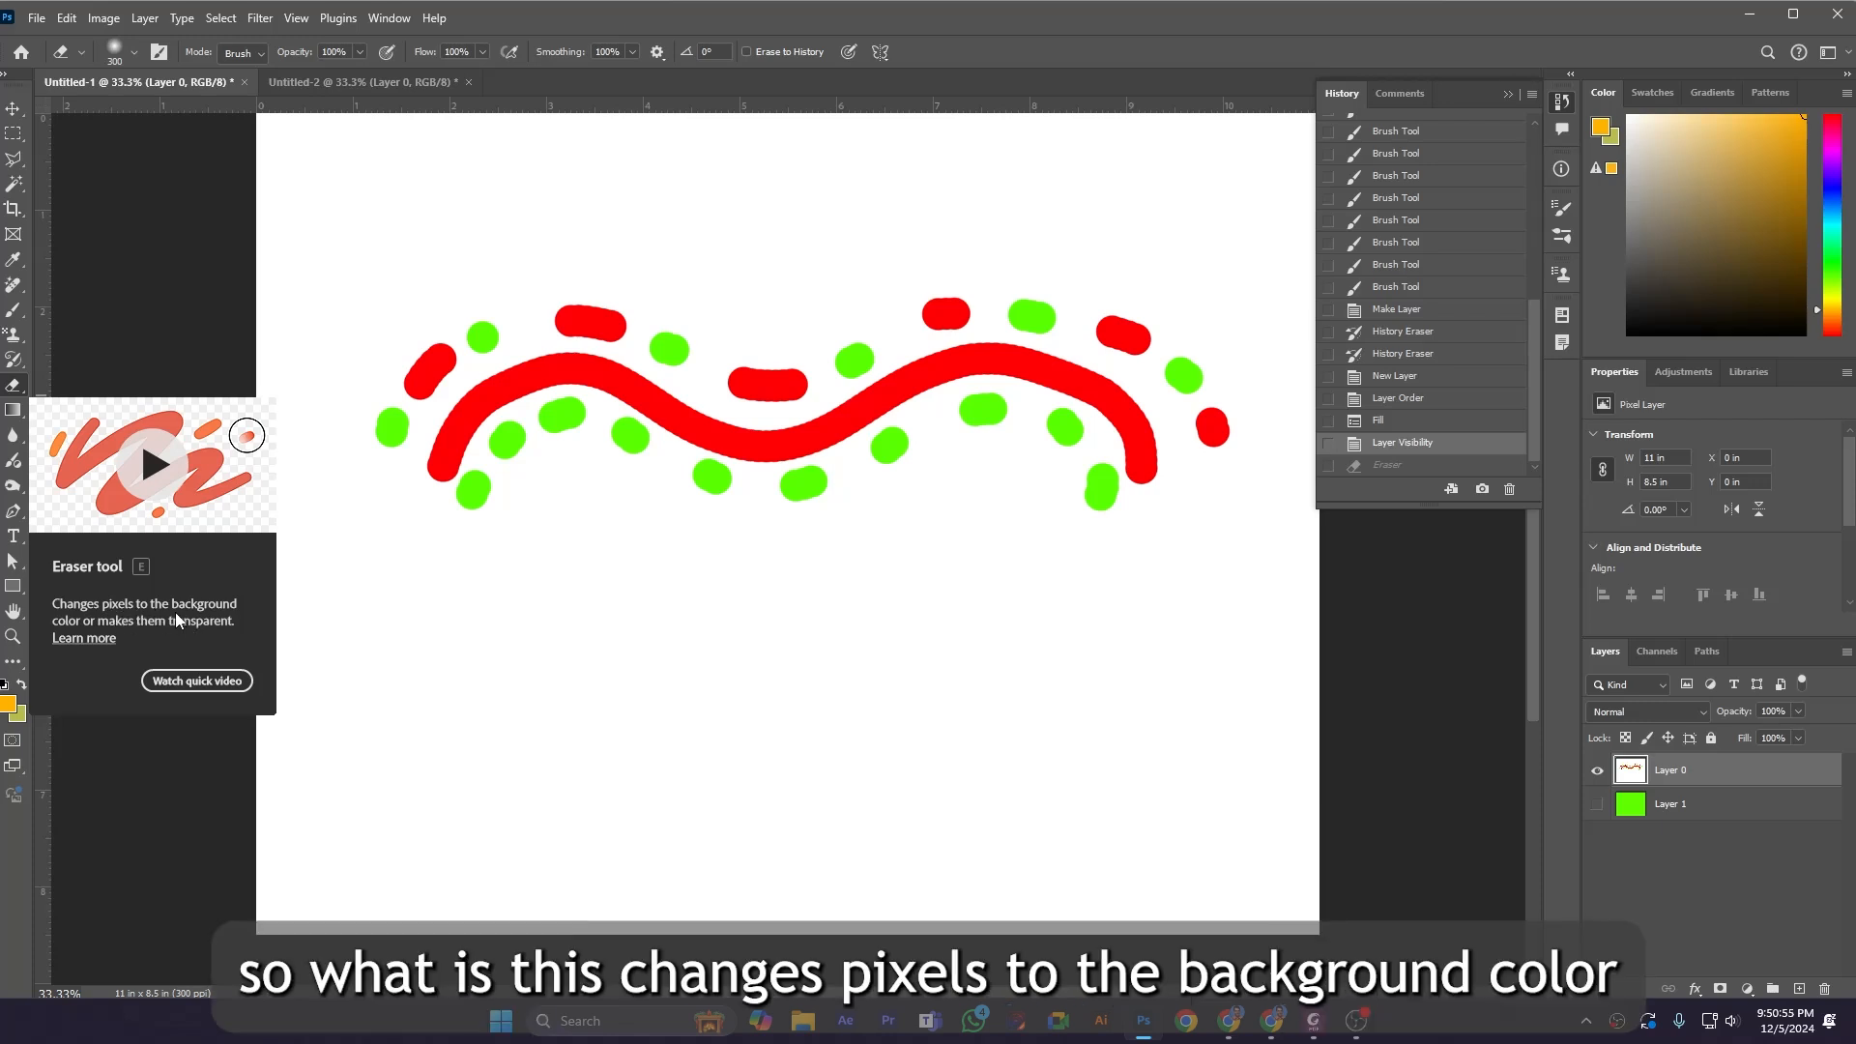
Step: Show the green Layer 1 beneath the drawing and make Layer 0 the active layer
click(1712, 803)
click(1598, 803)
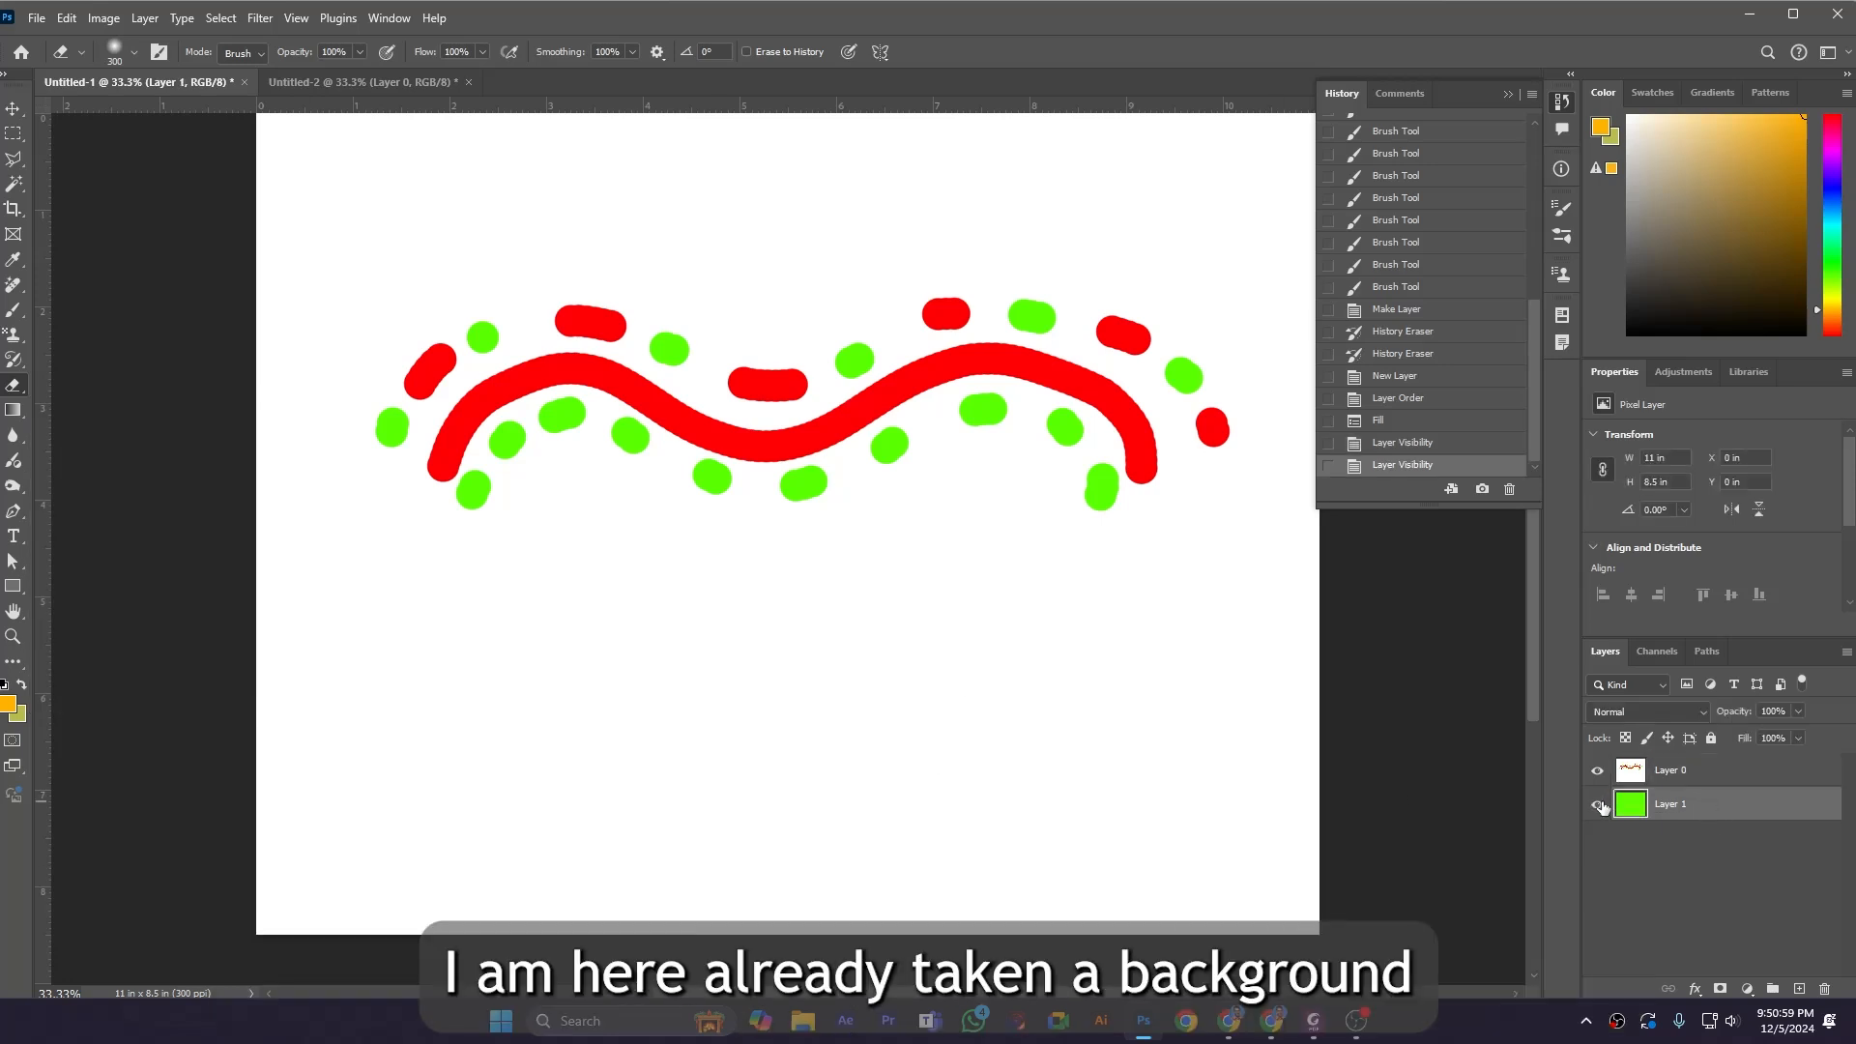
click(1674, 773)
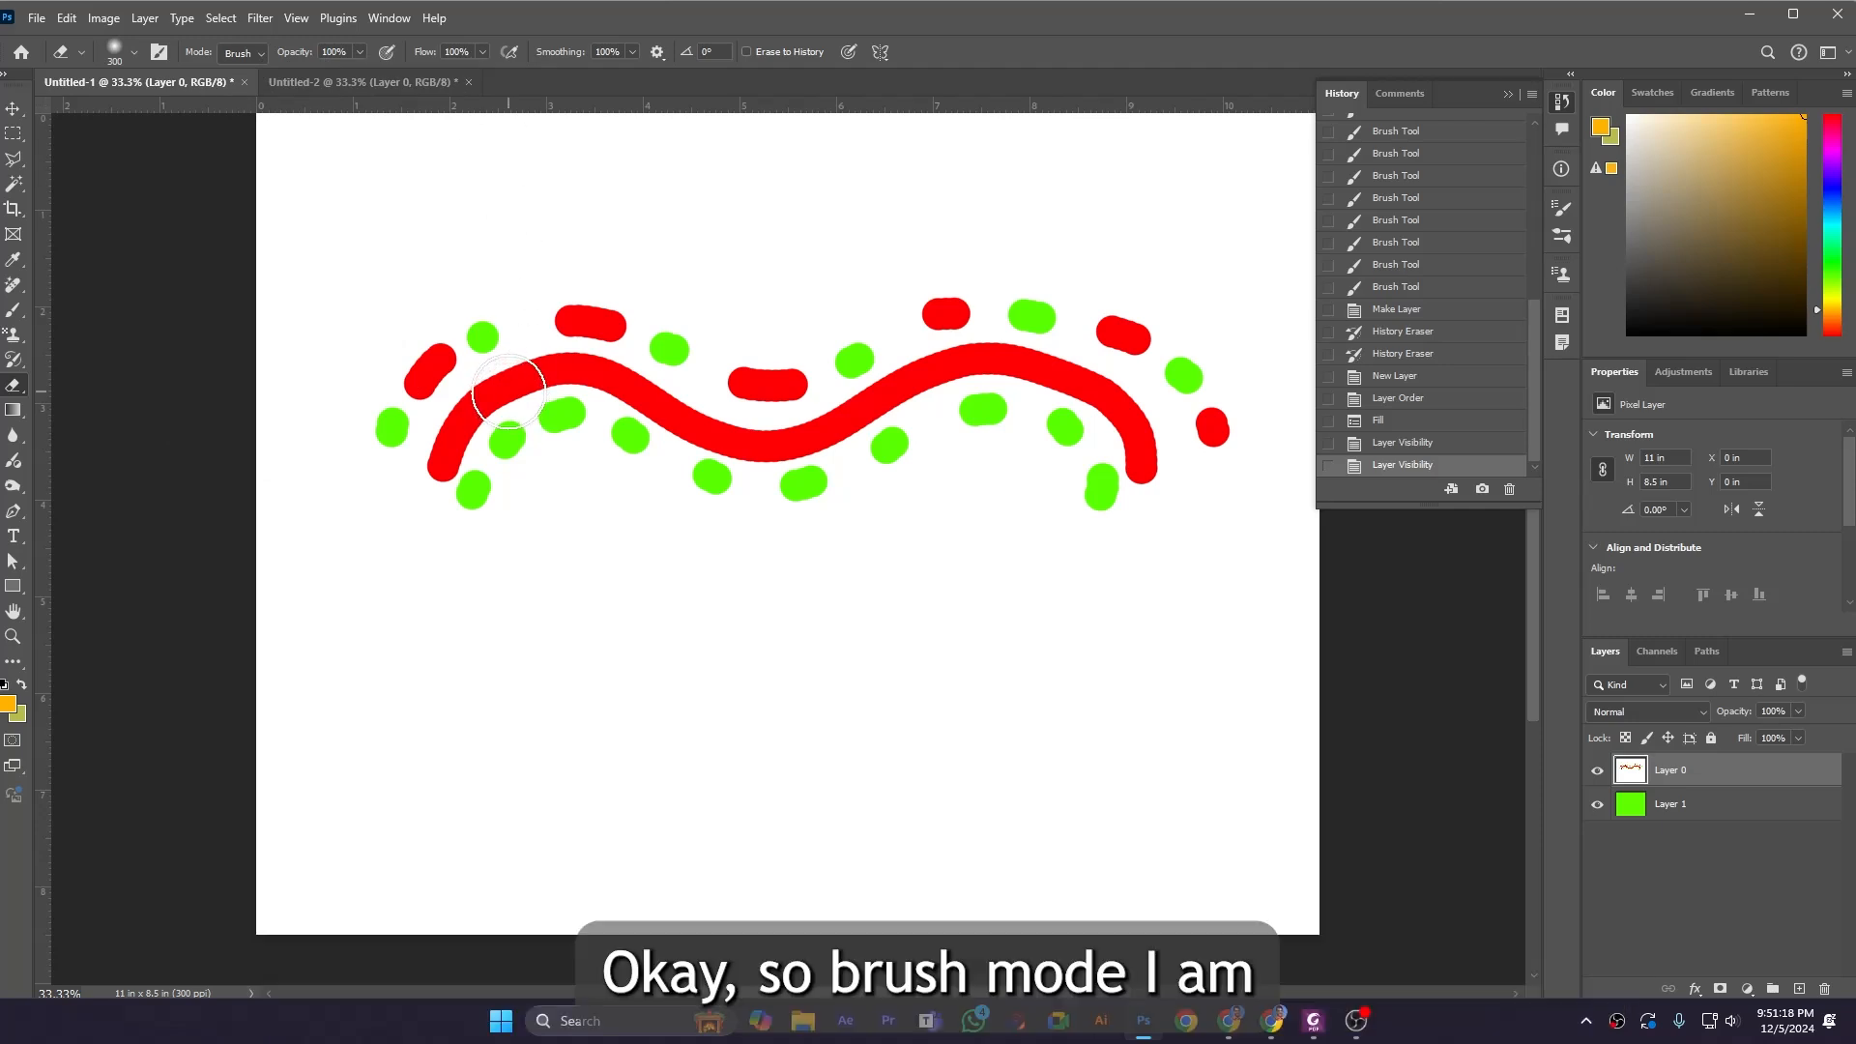
Step: Using the 300 px Soft Round brush in Brush mode, erase a spot near the red curve's left end
click(249, 56)
click(114, 50)
click(114, 50)
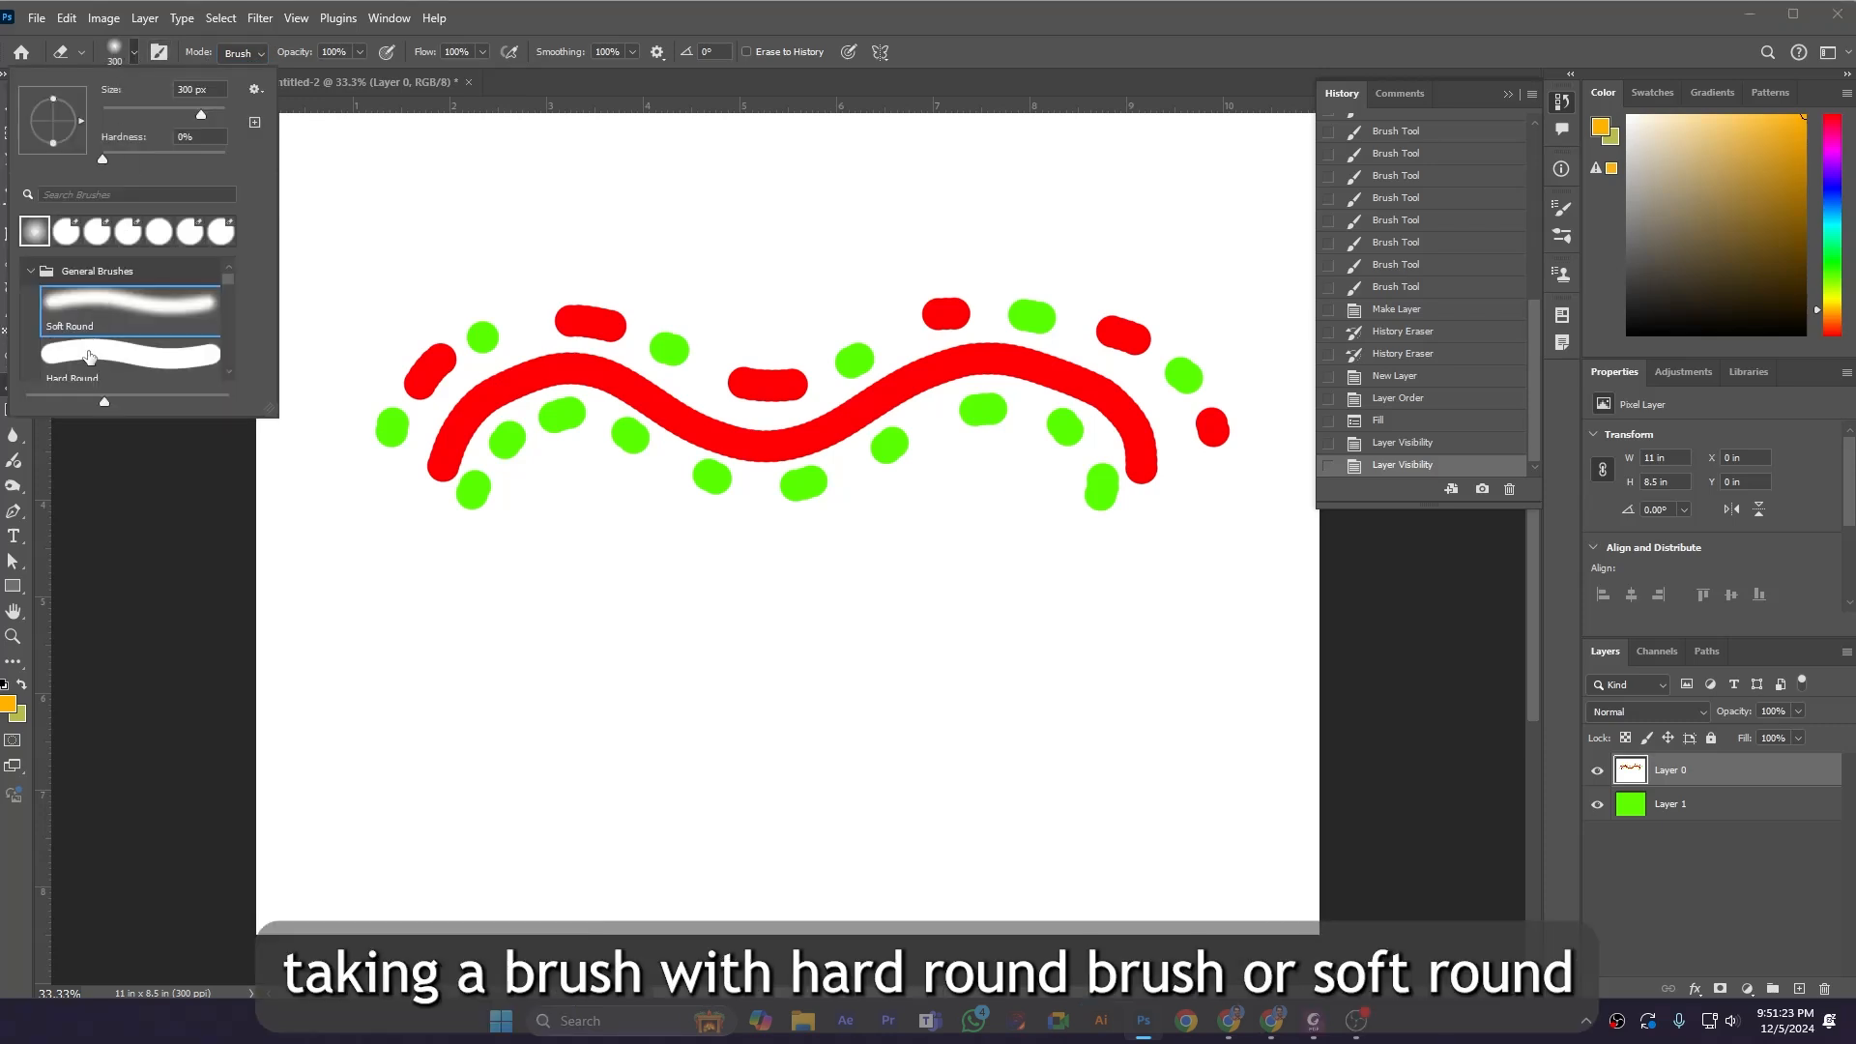
click(90, 355)
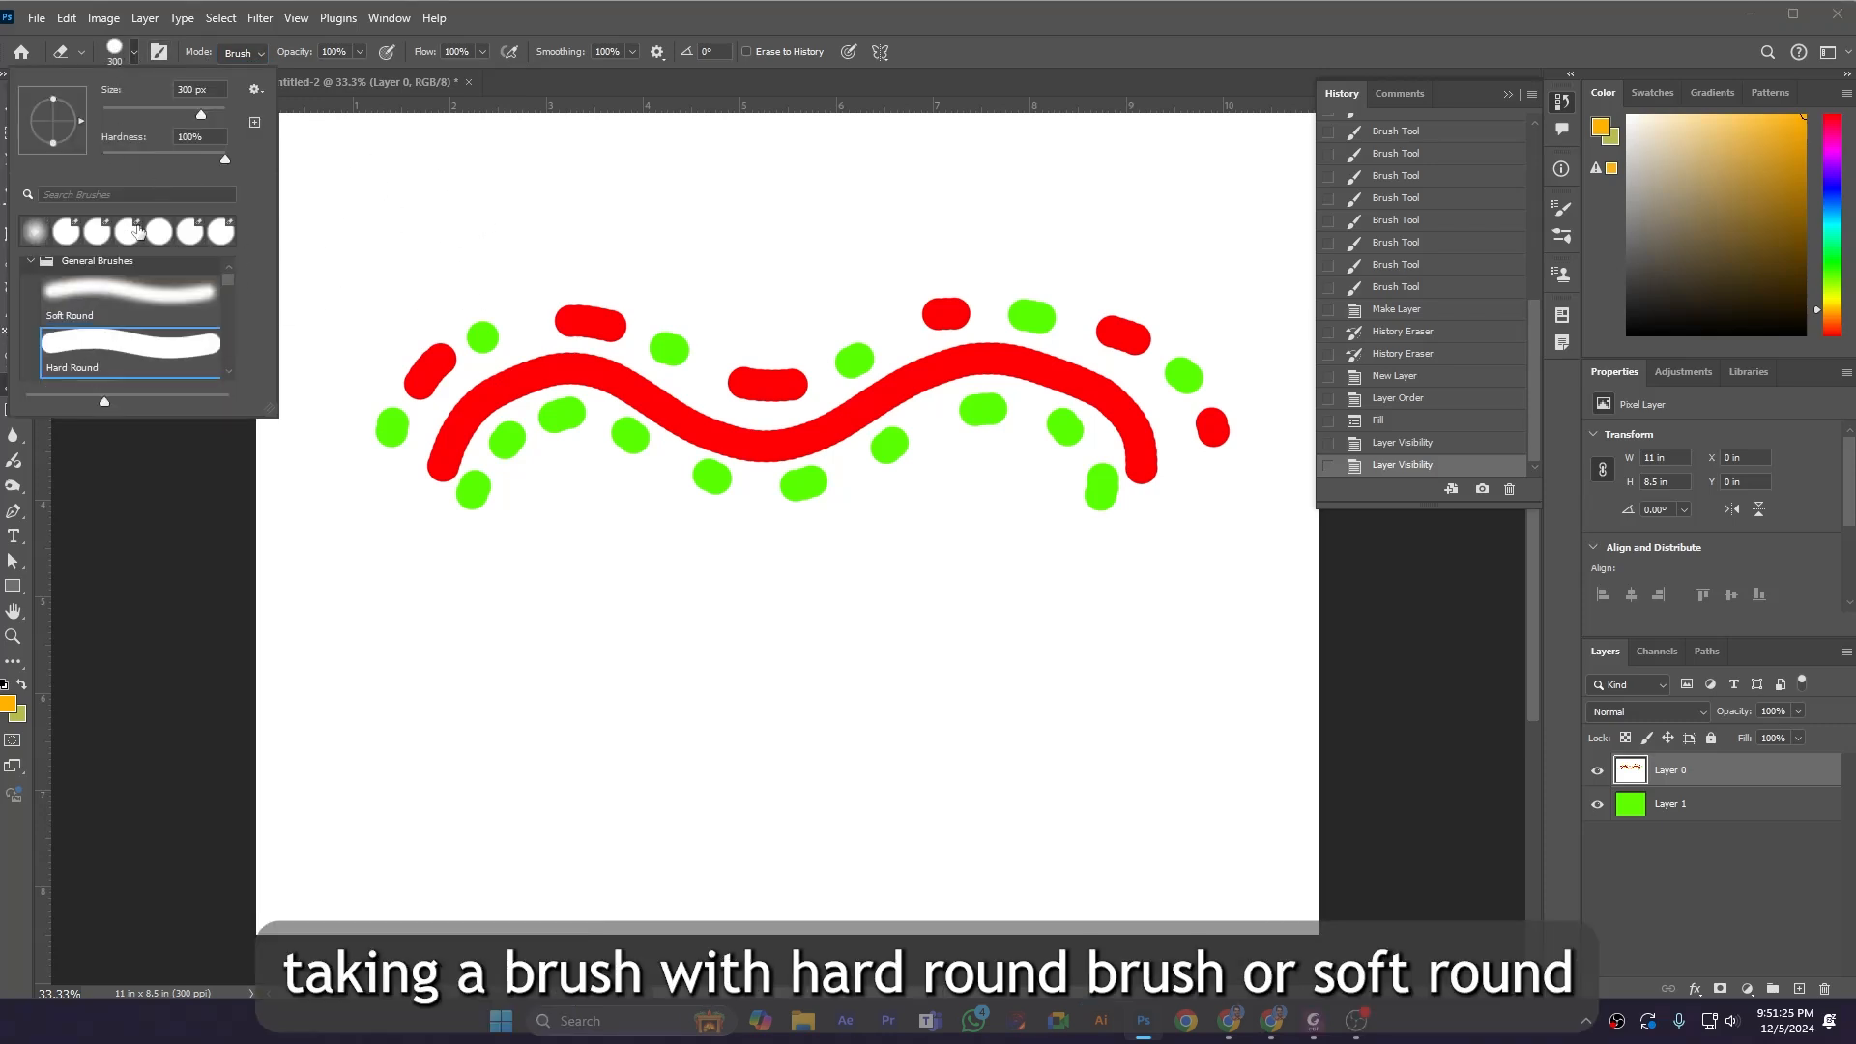
click(97, 299)
click(120, 467)
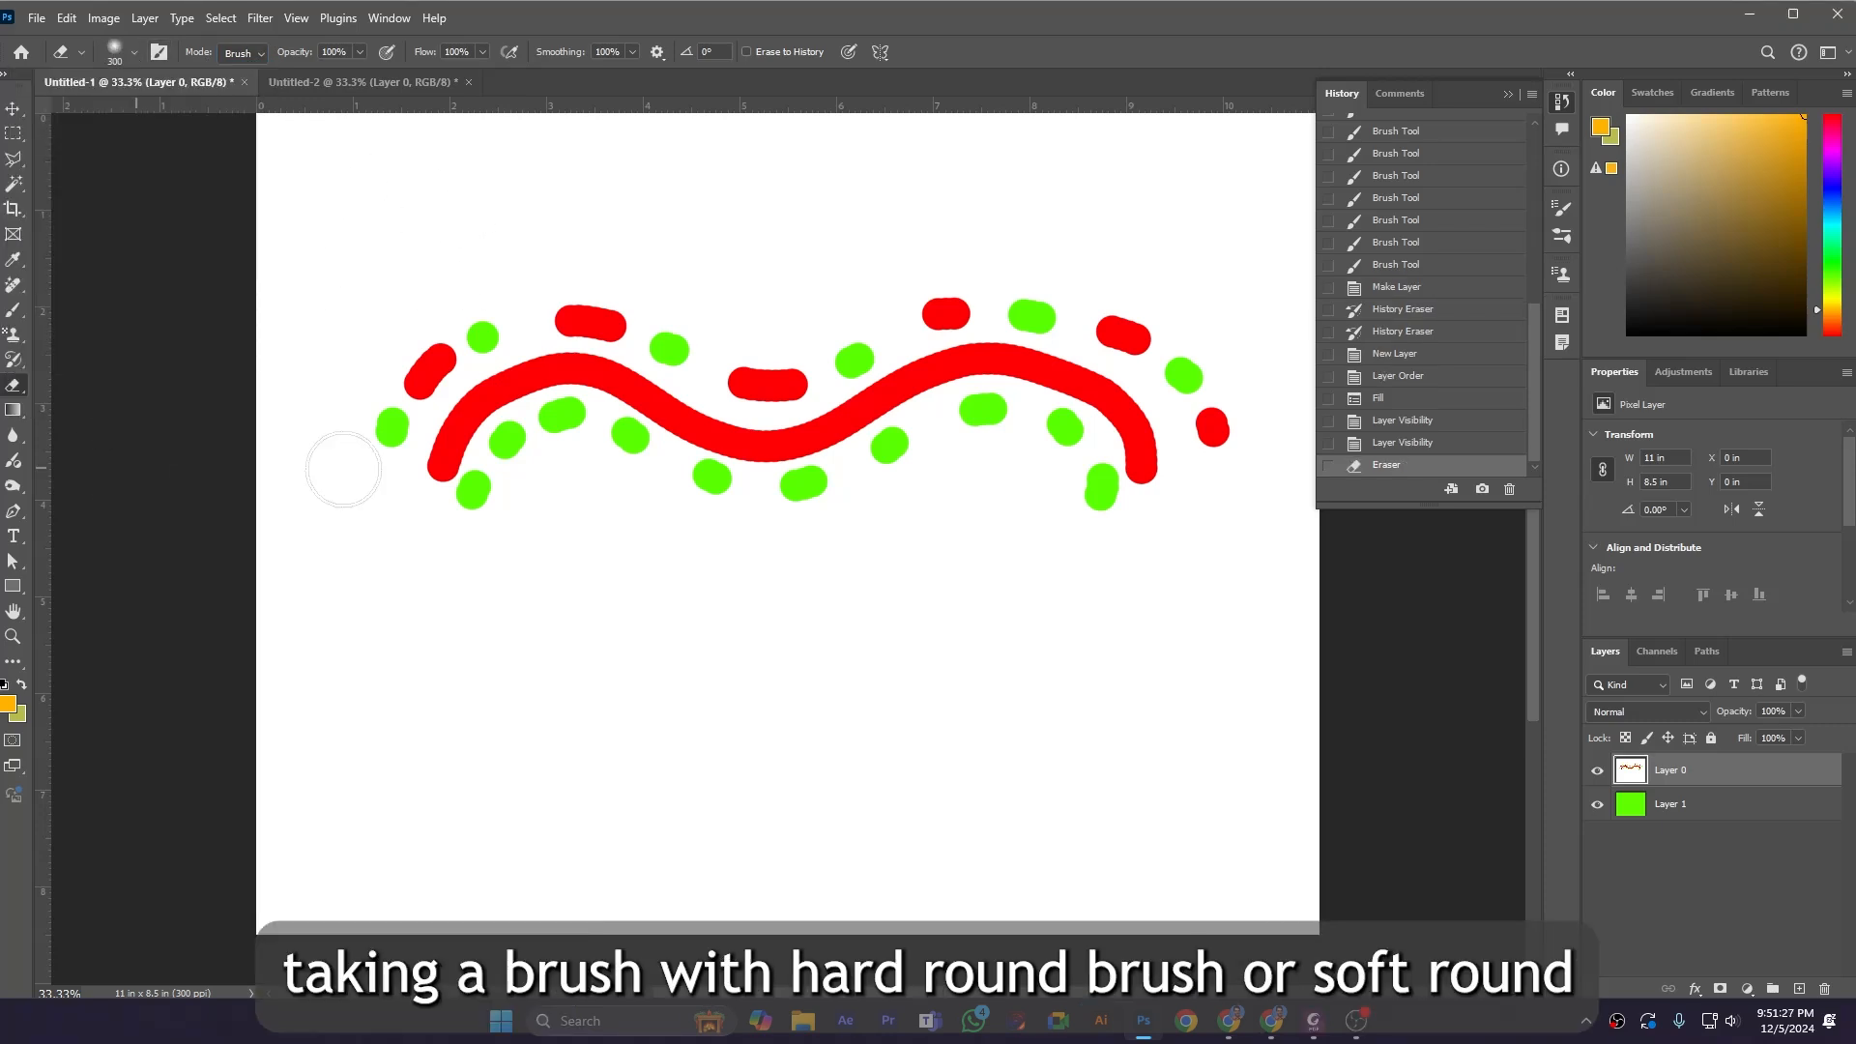
click(506, 395)
click(507, 395)
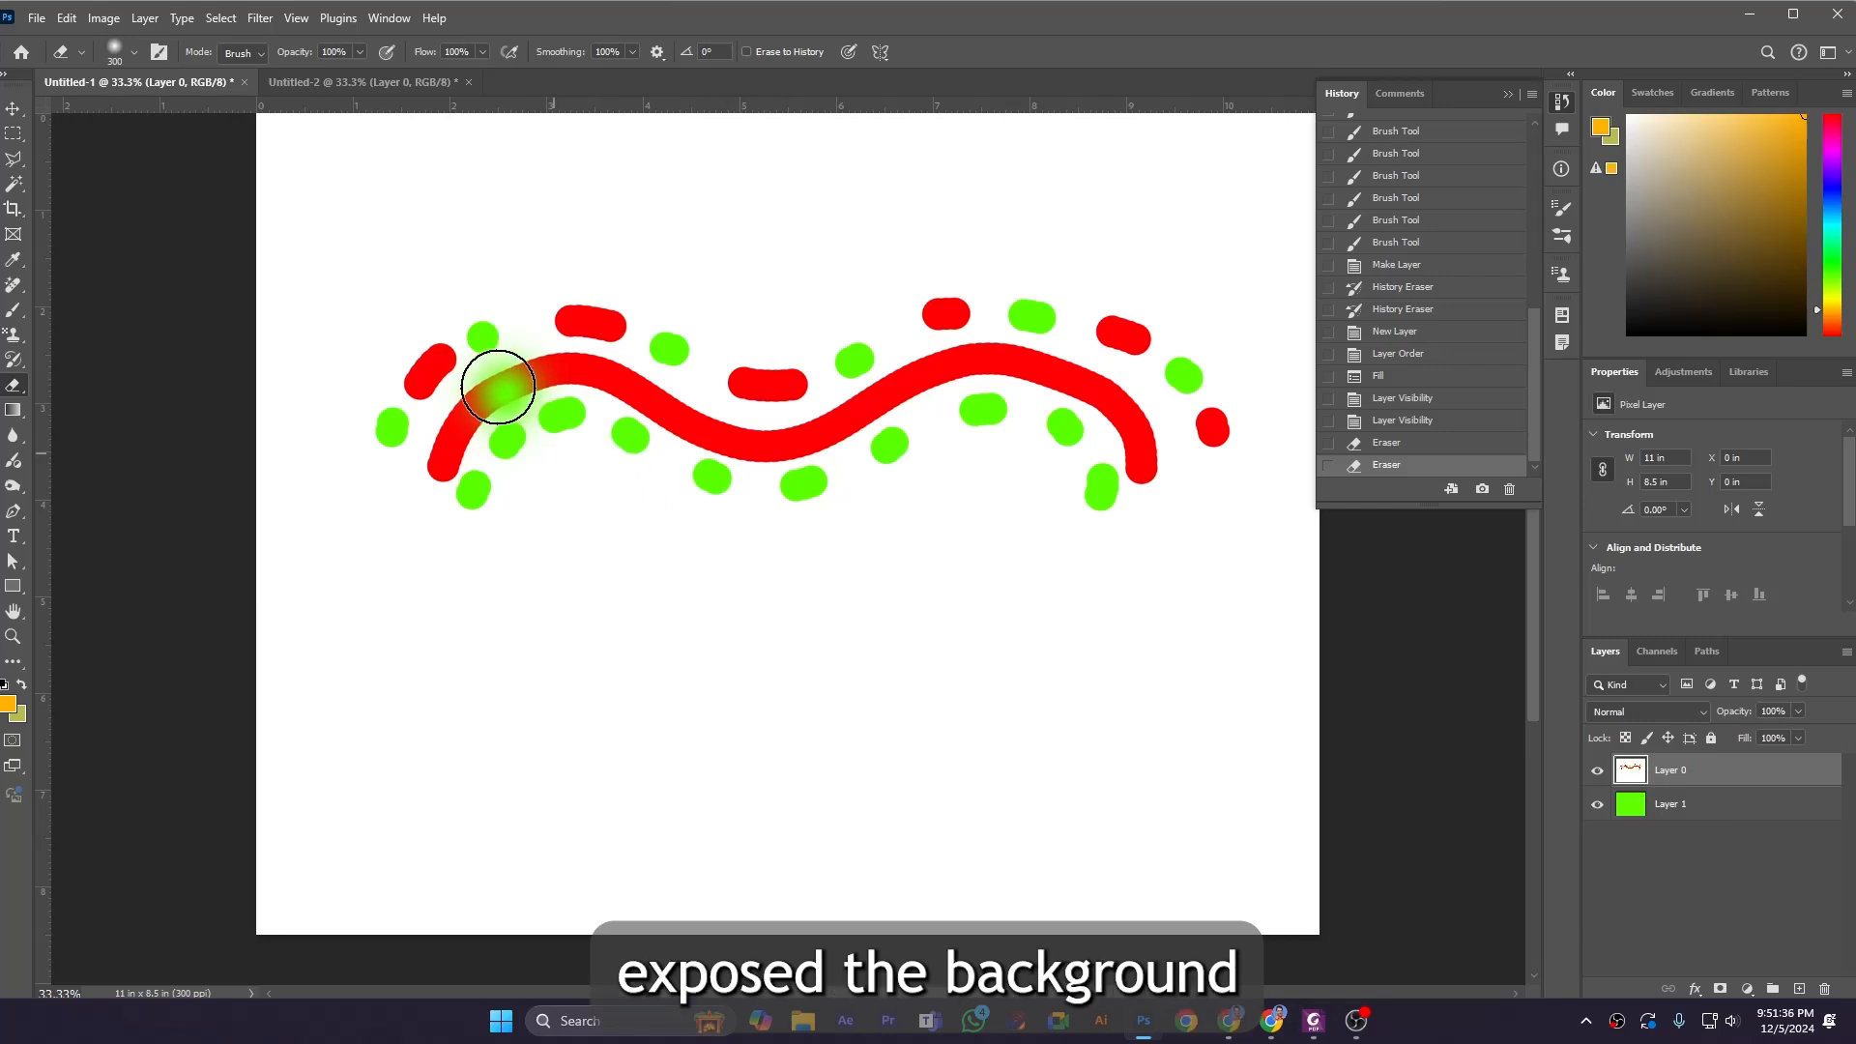
Step: Keep Layer 0 active and hide the green Layer 1 to check the erased spot for transparency
click(1684, 808)
click(1679, 772)
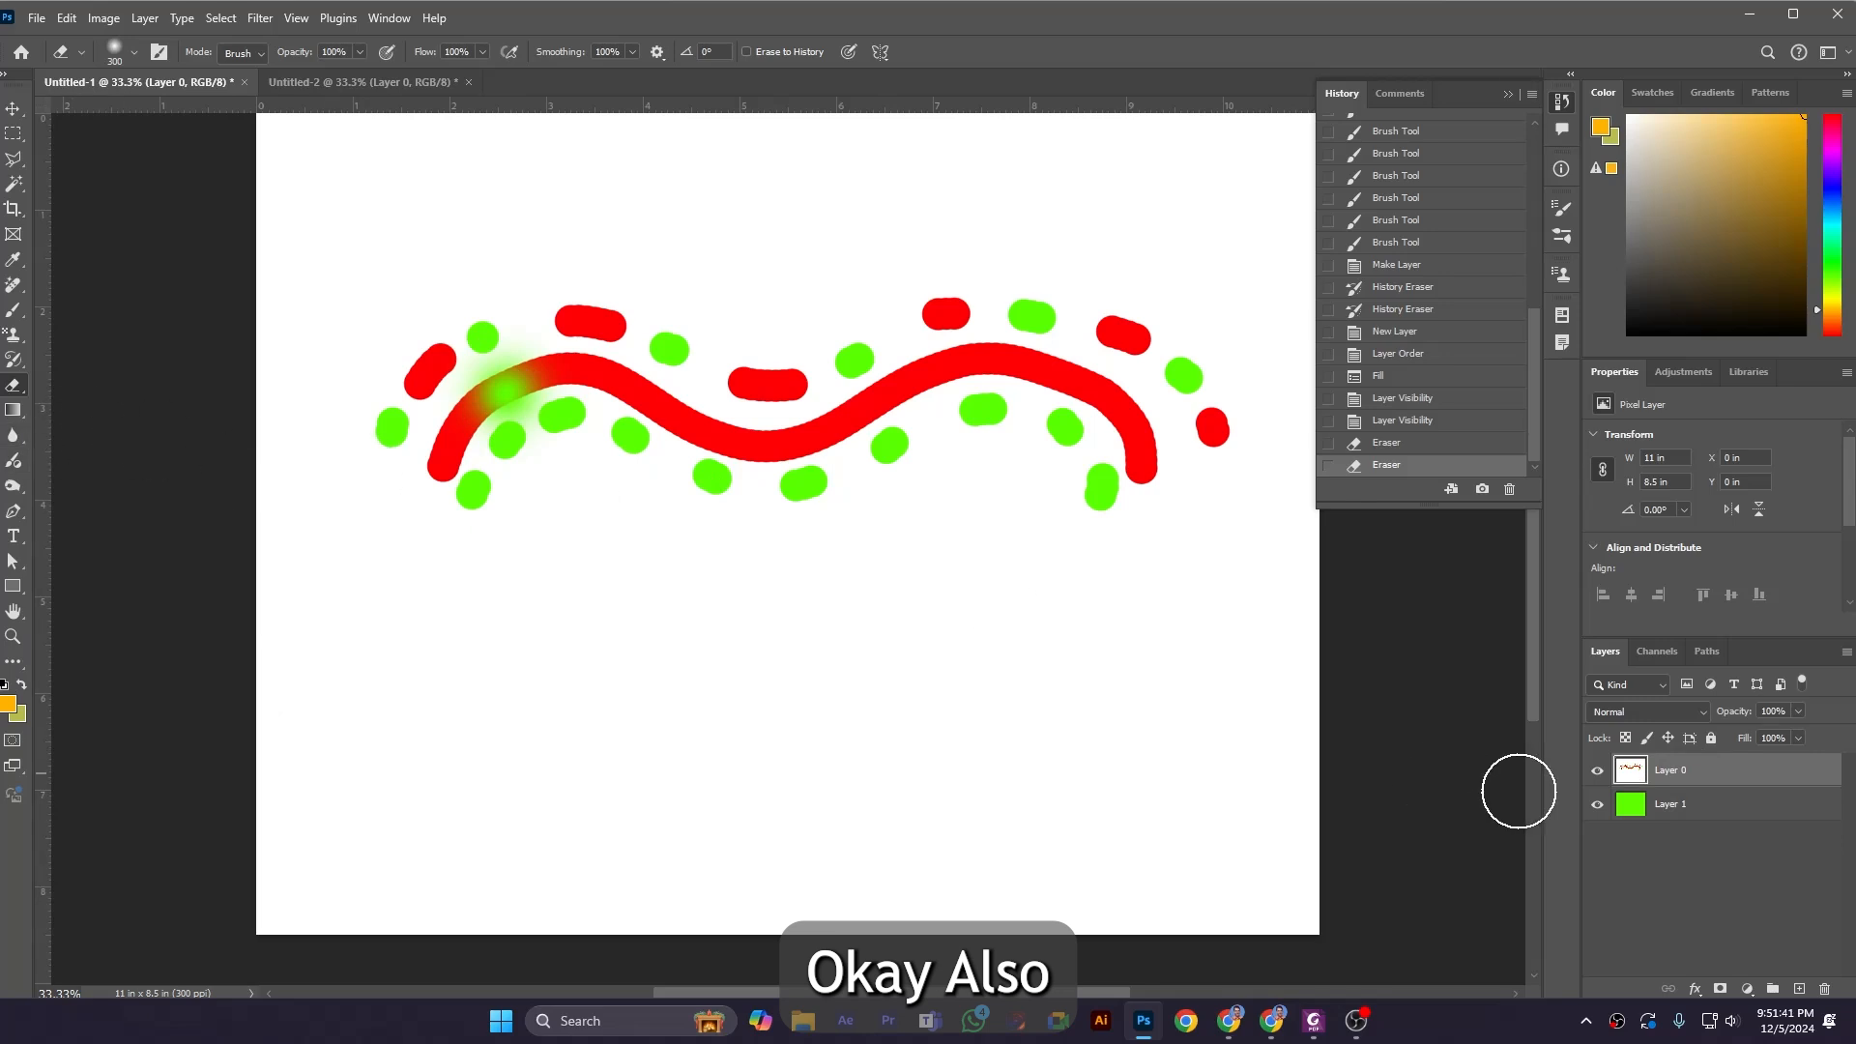
click(1596, 806)
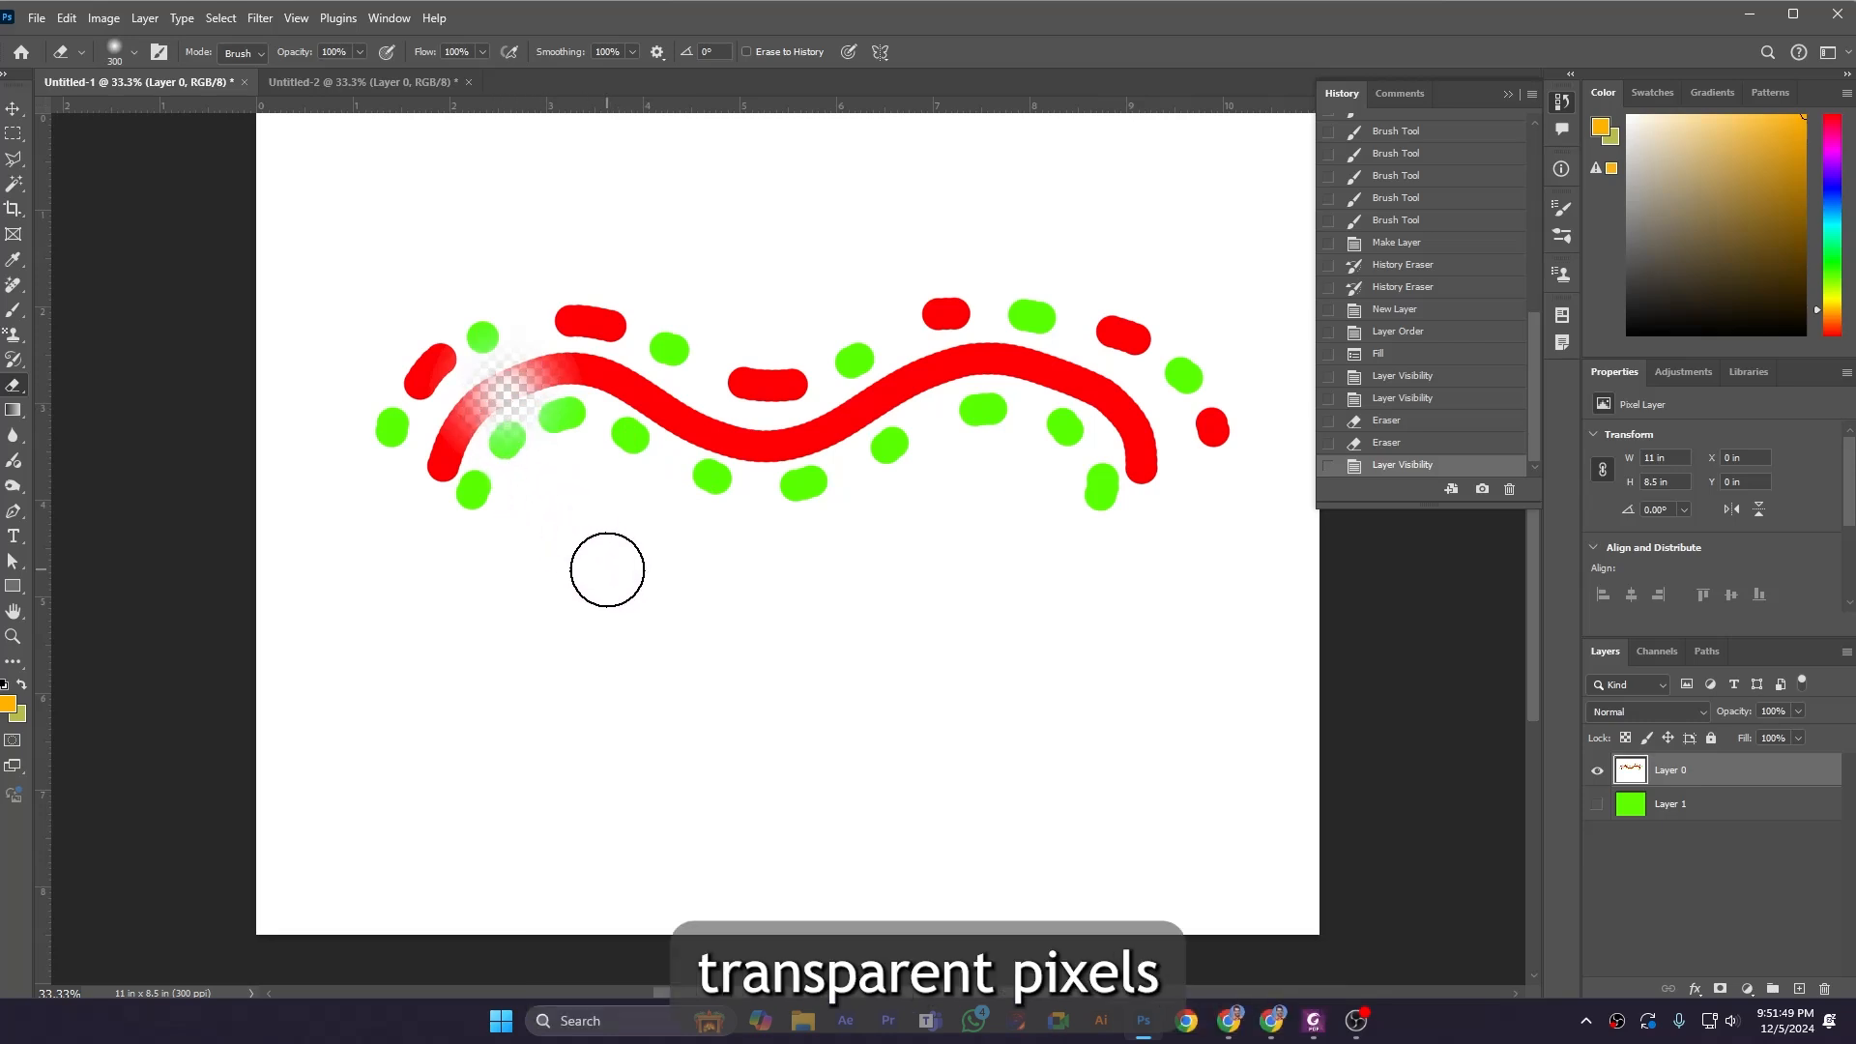
Step: Undo hiding Layer 1 and the two eraser marks on Layer 0
key(ctrl+z)
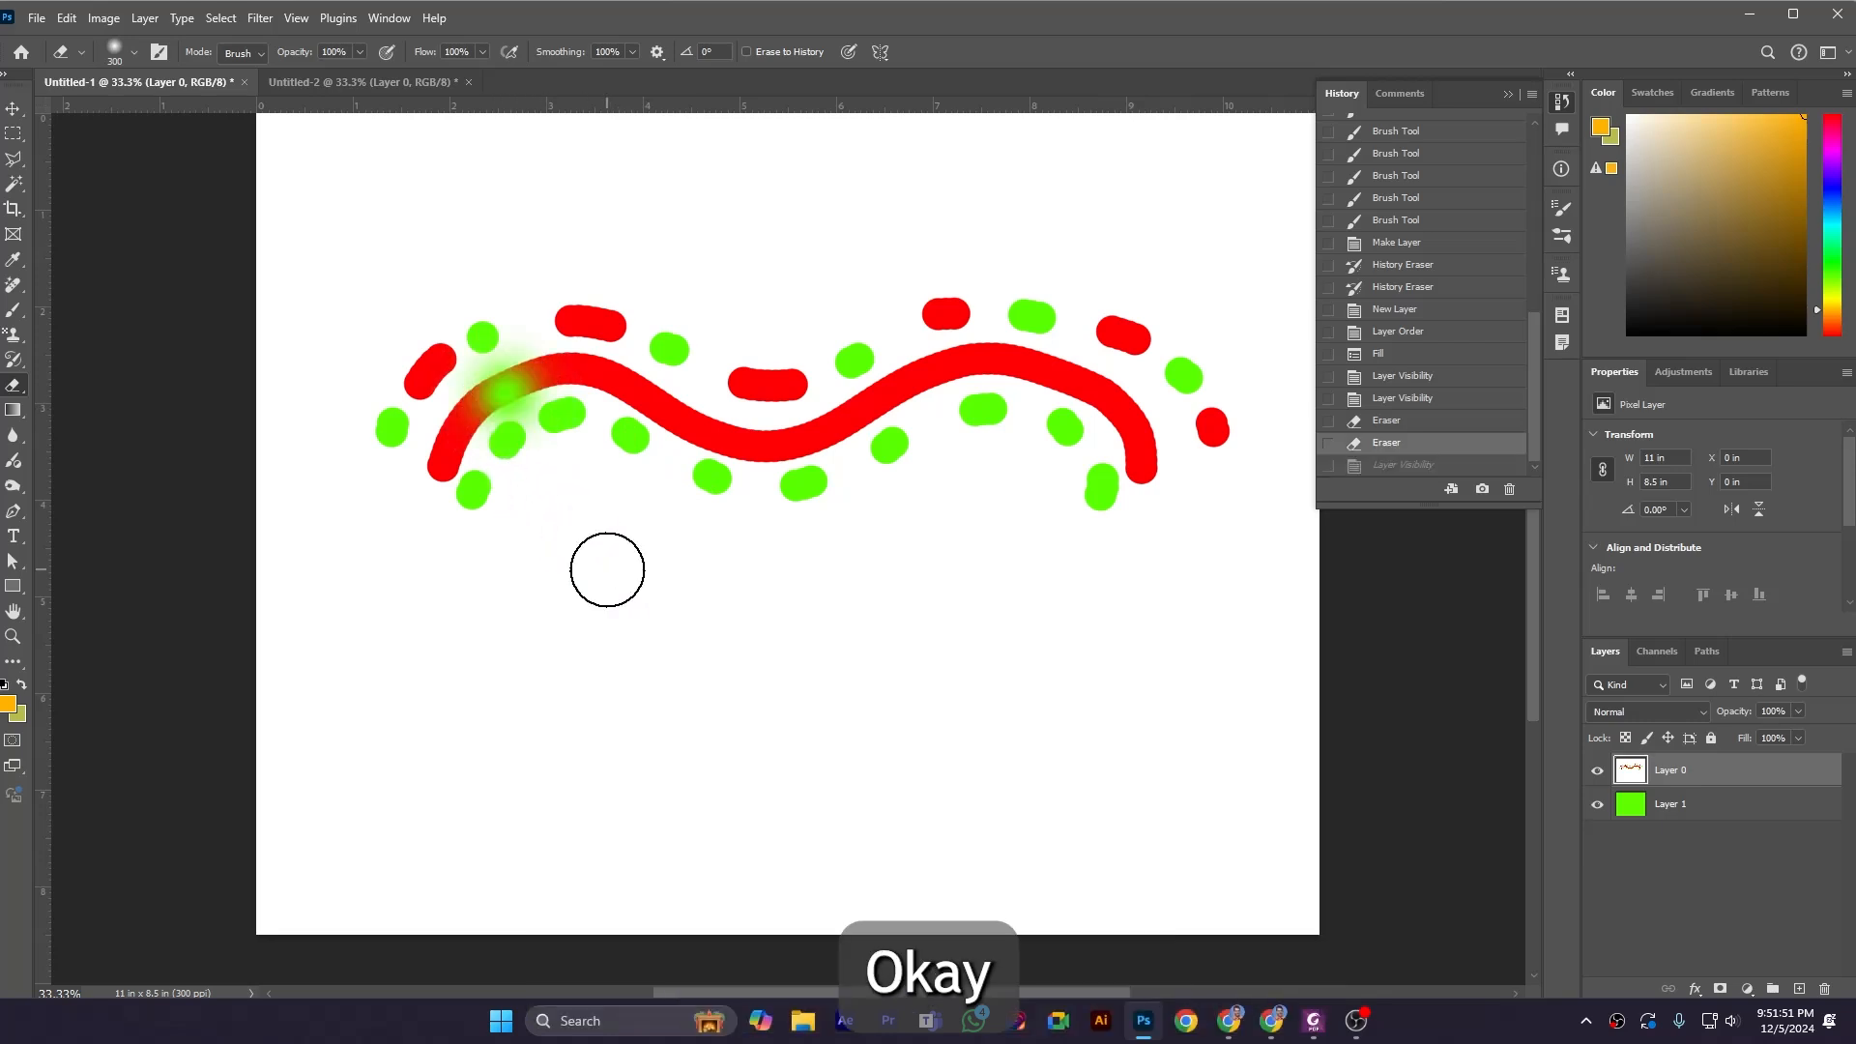
key(ctrl+z)
key(ctrl+z)
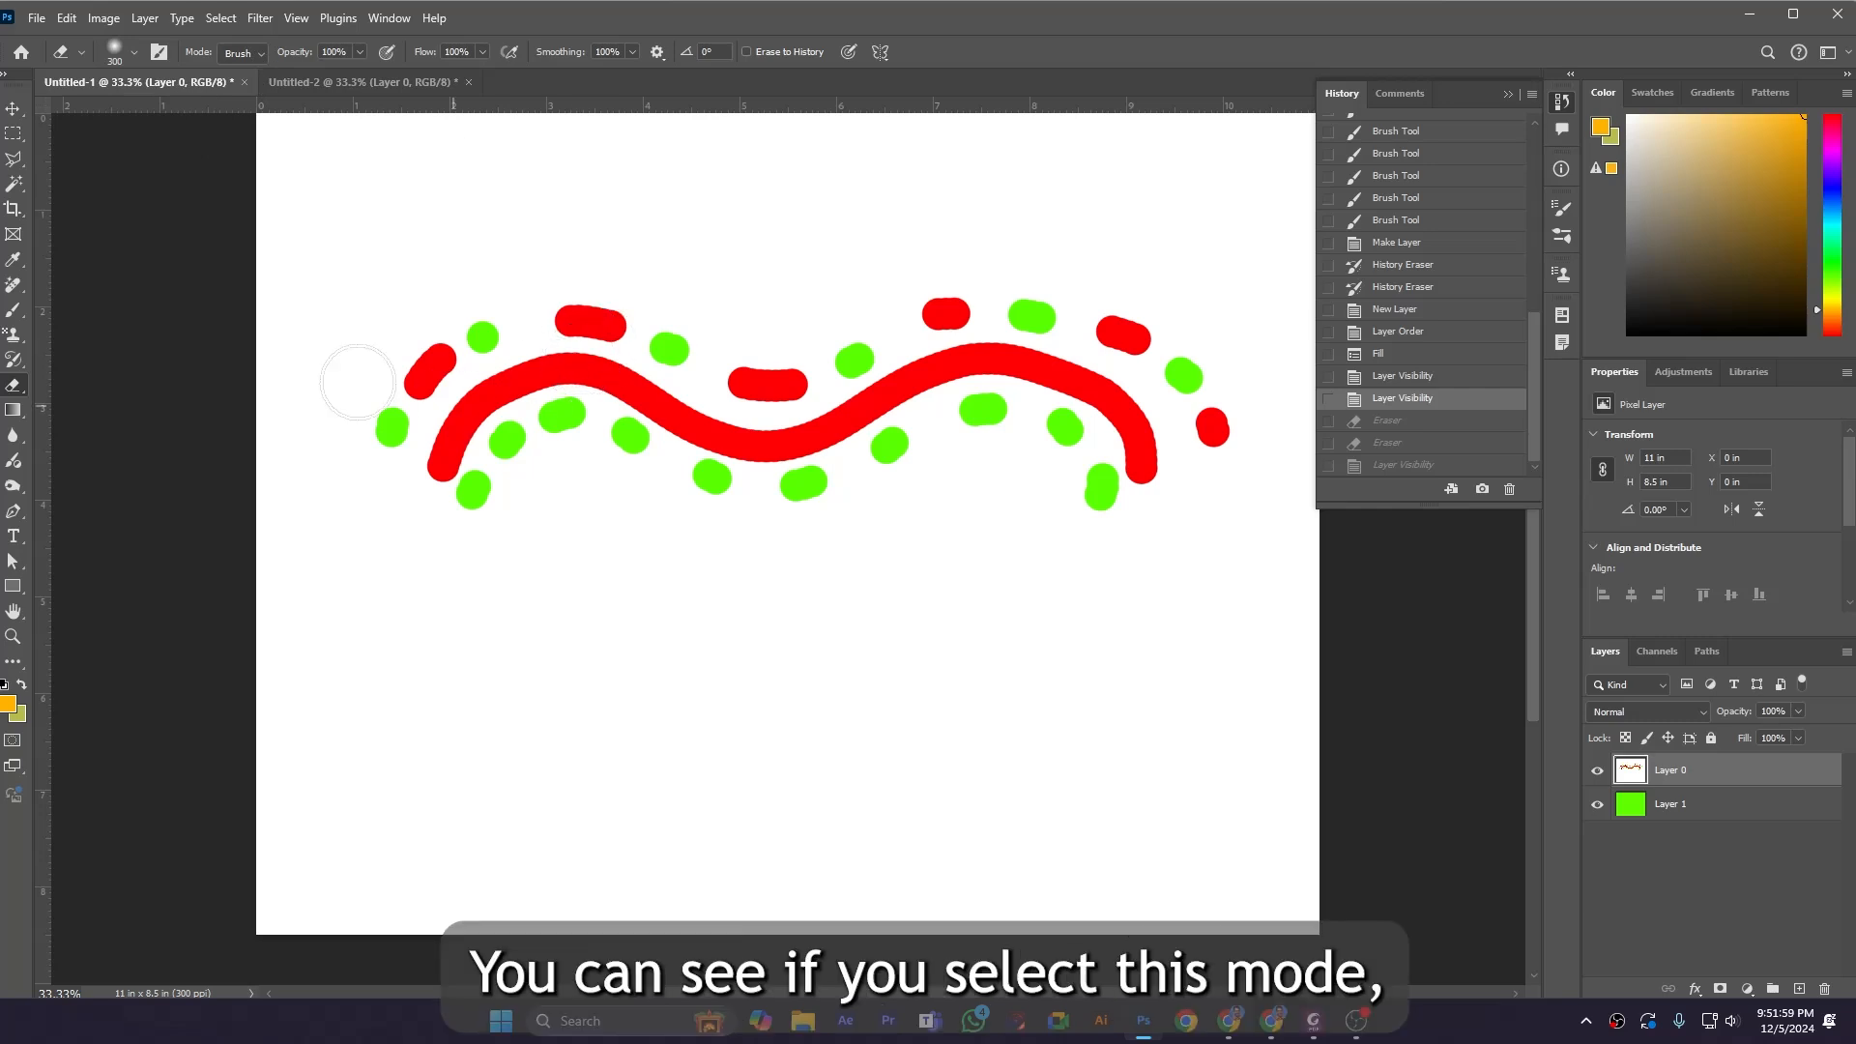
Step: Try erasing a soft-edged spot near the red curve's left end with the Soft Round brush, and undo it
click(134, 56)
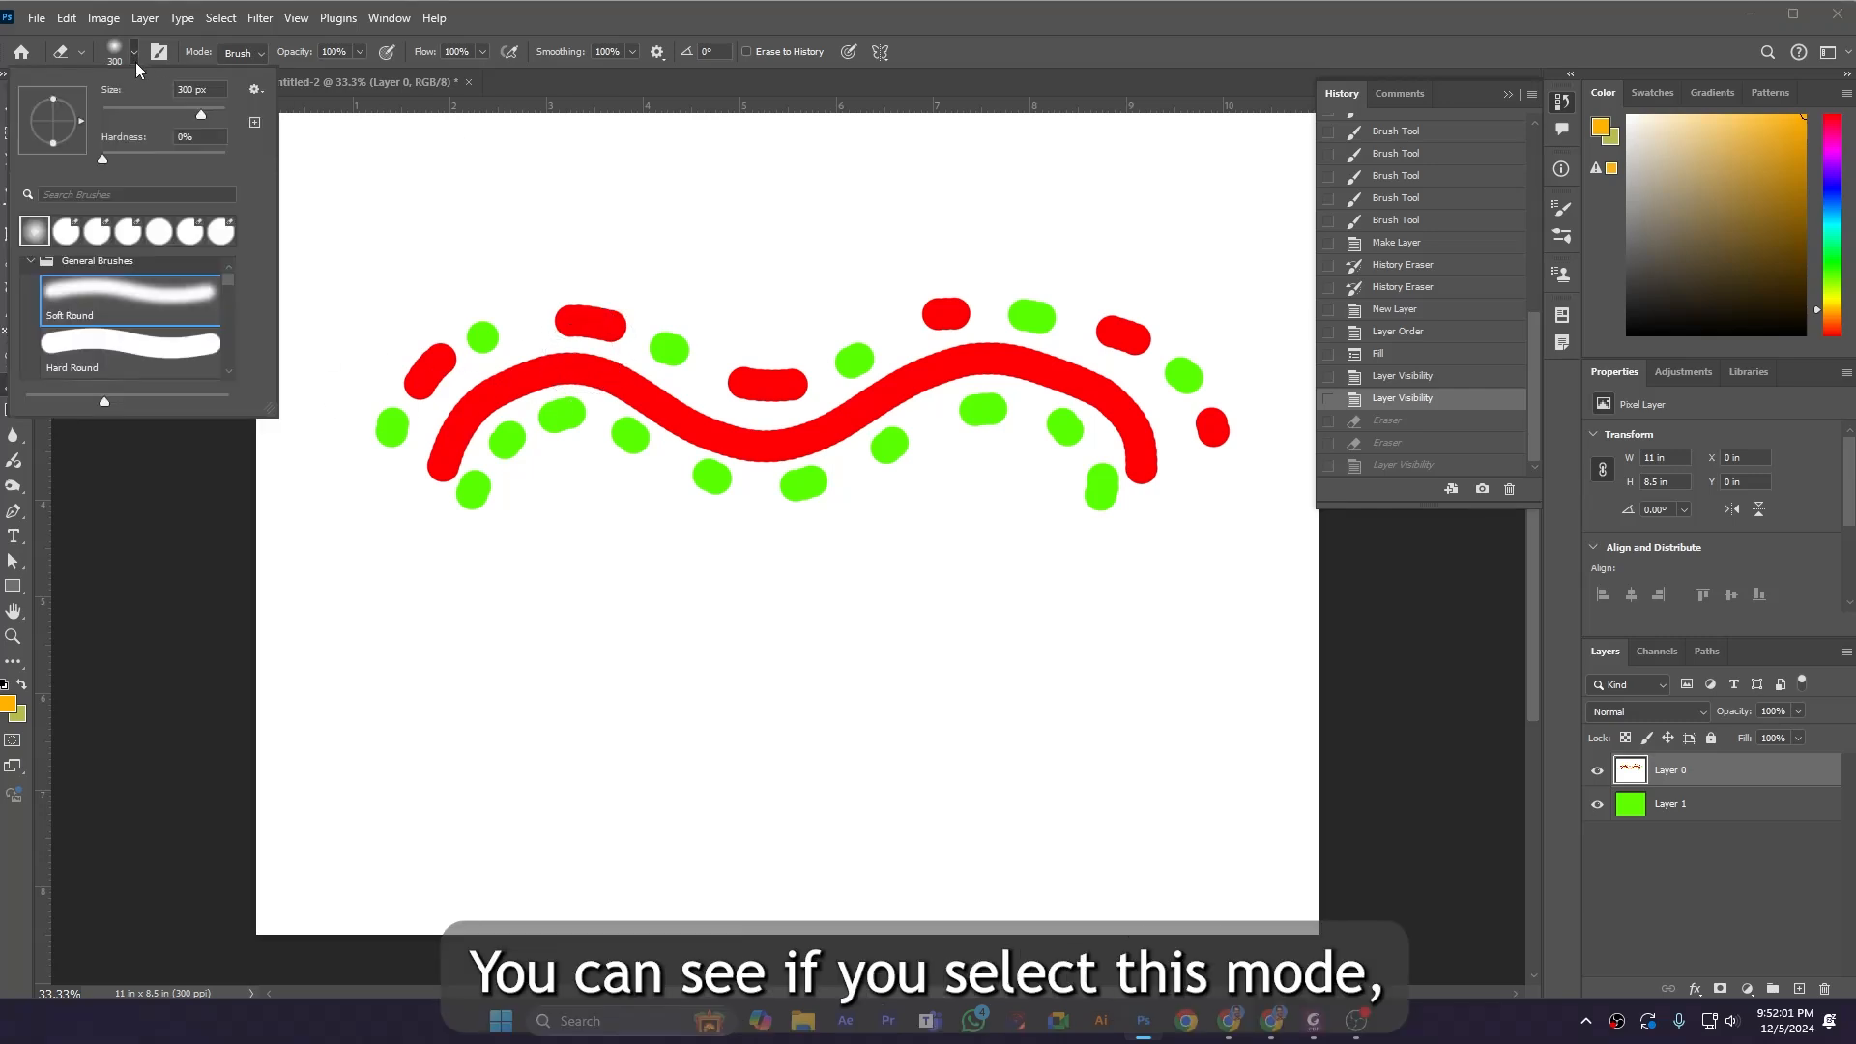
click(507, 16)
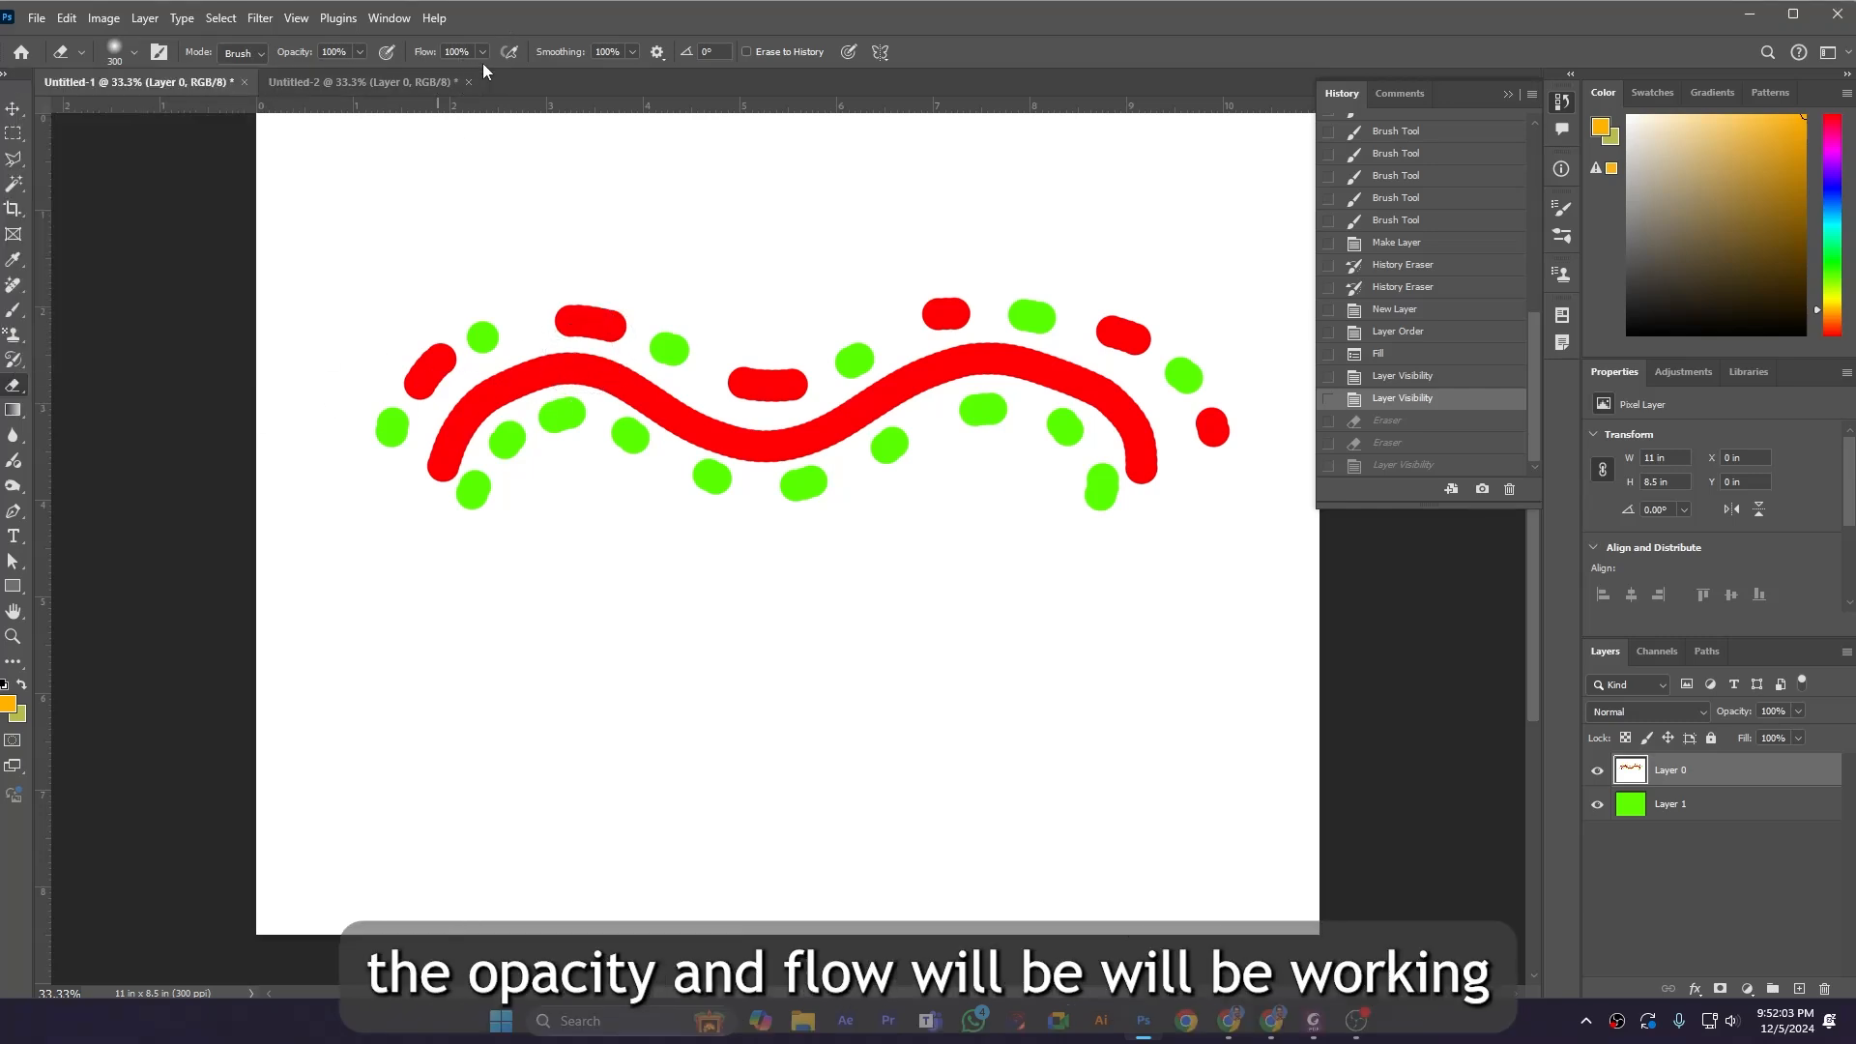
click(135, 53)
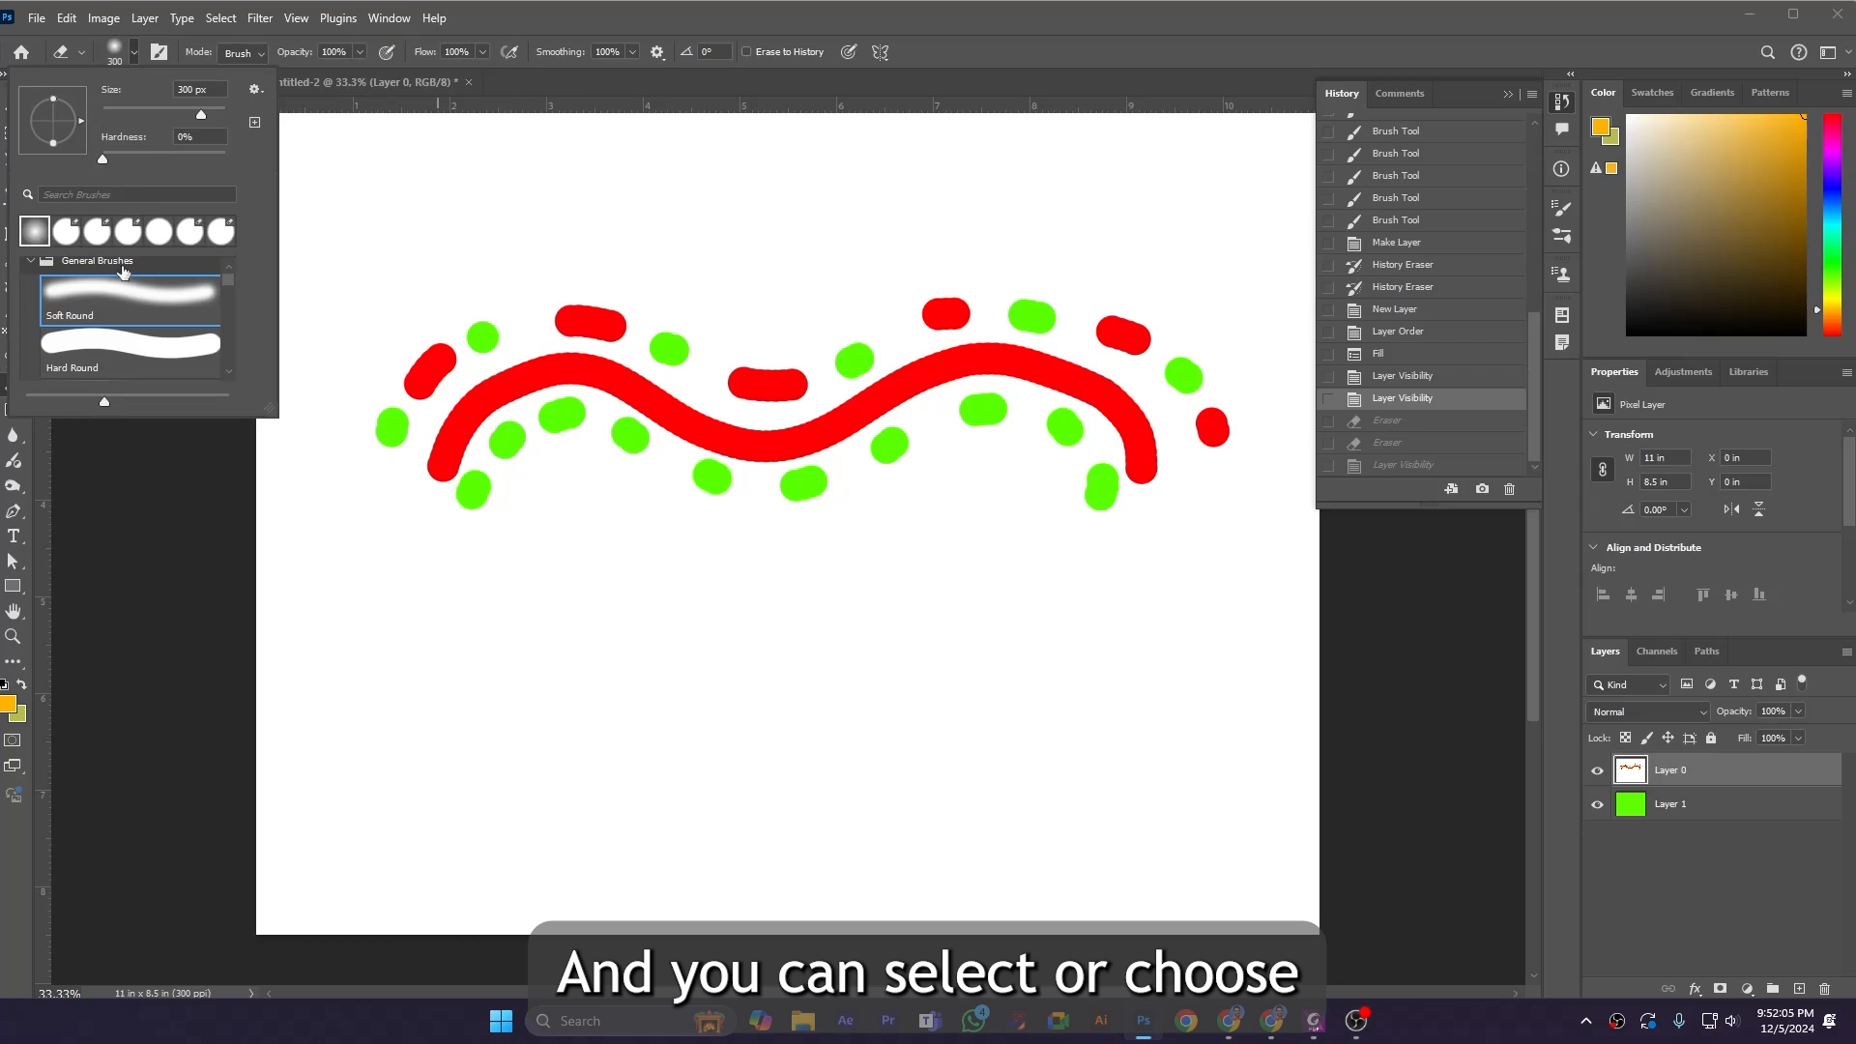
click(1001, 61)
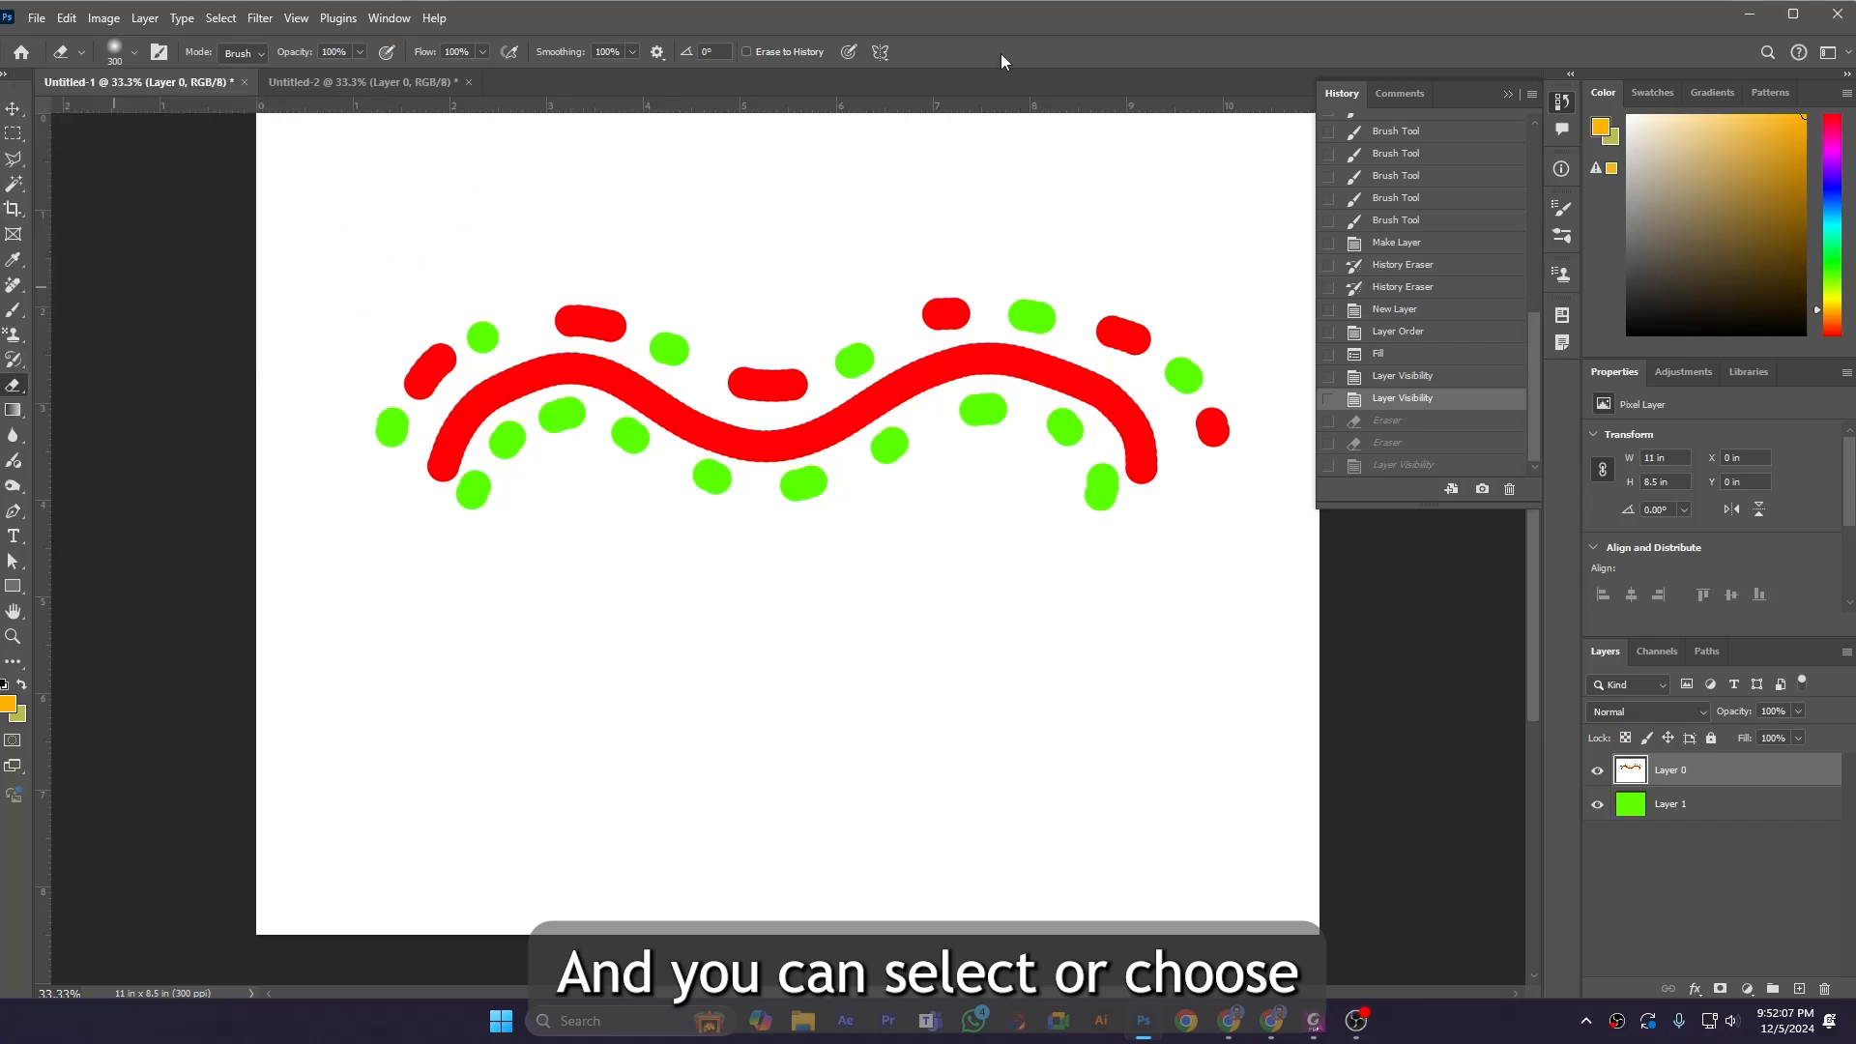
drag(483, 401, 501, 396)
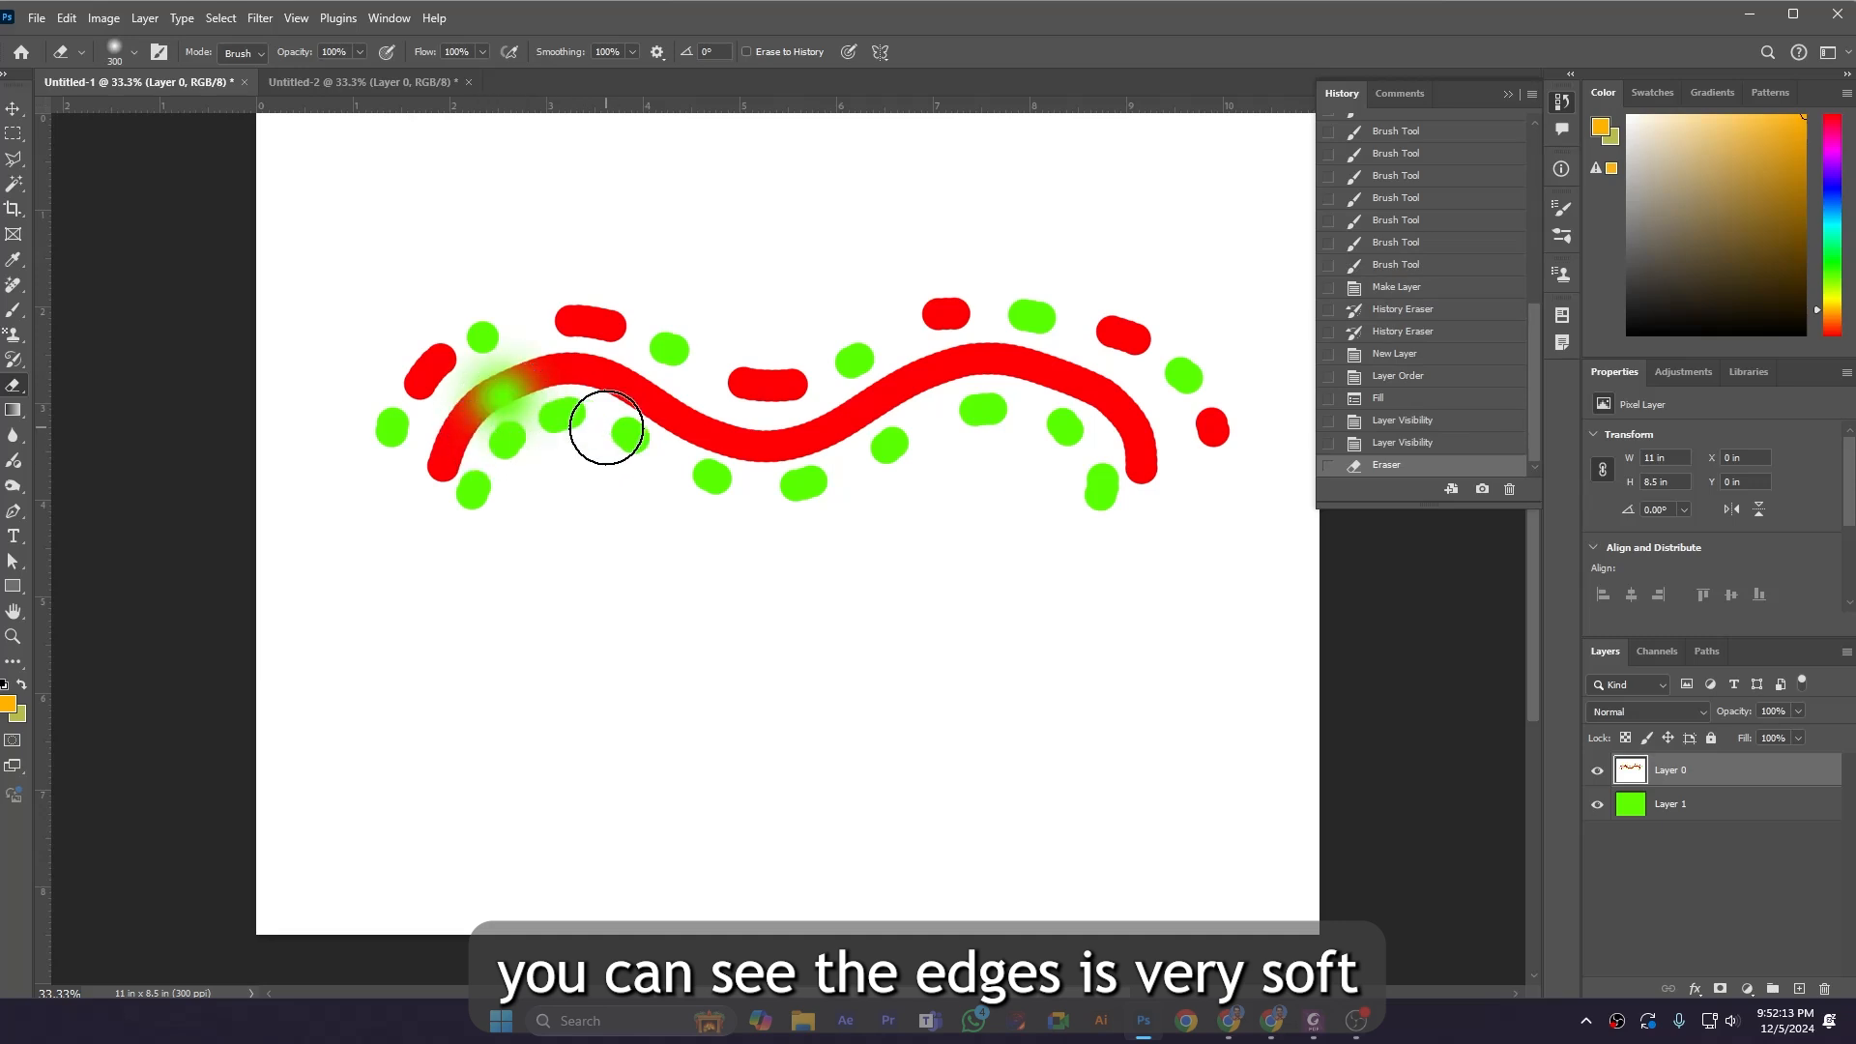
key(ctrl+z)
Step: Set the eraser mode to Pencil and erase a hard-edged 300 px spot near the red curve's left end
click(260, 55)
click(242, 89)
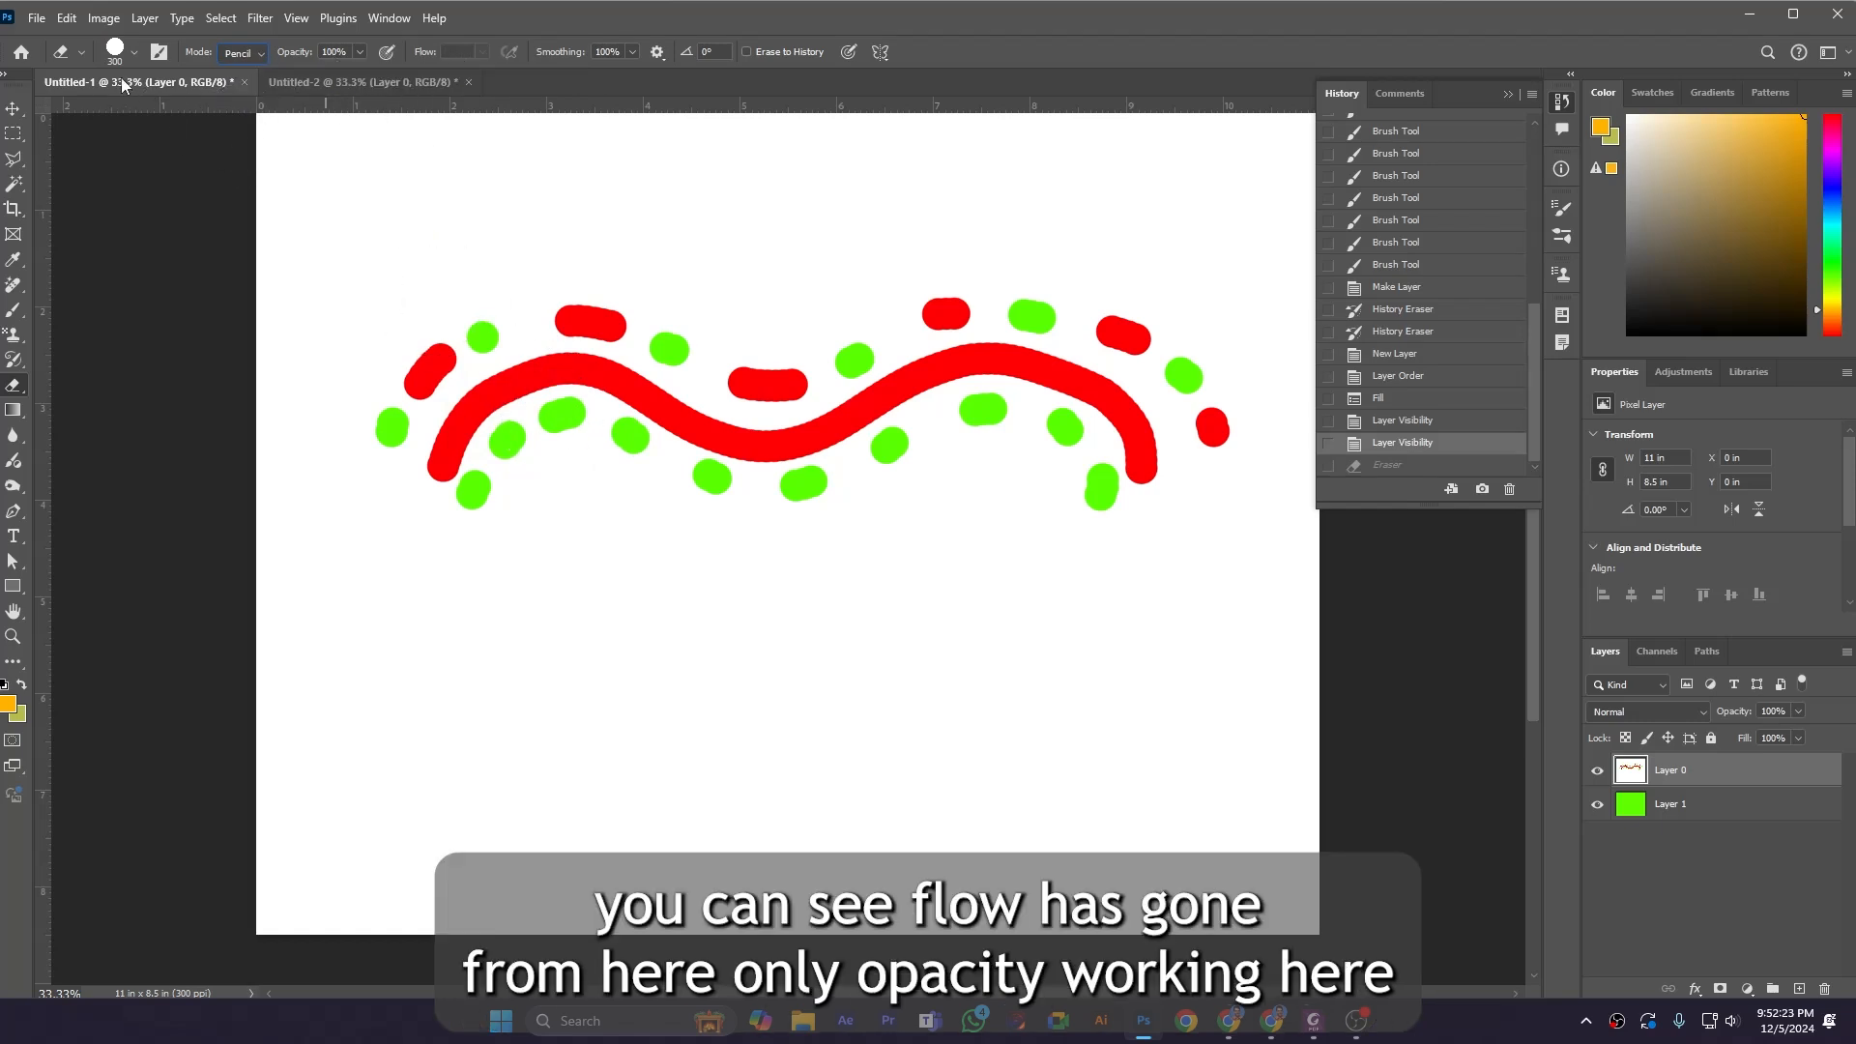
click(116, 50)
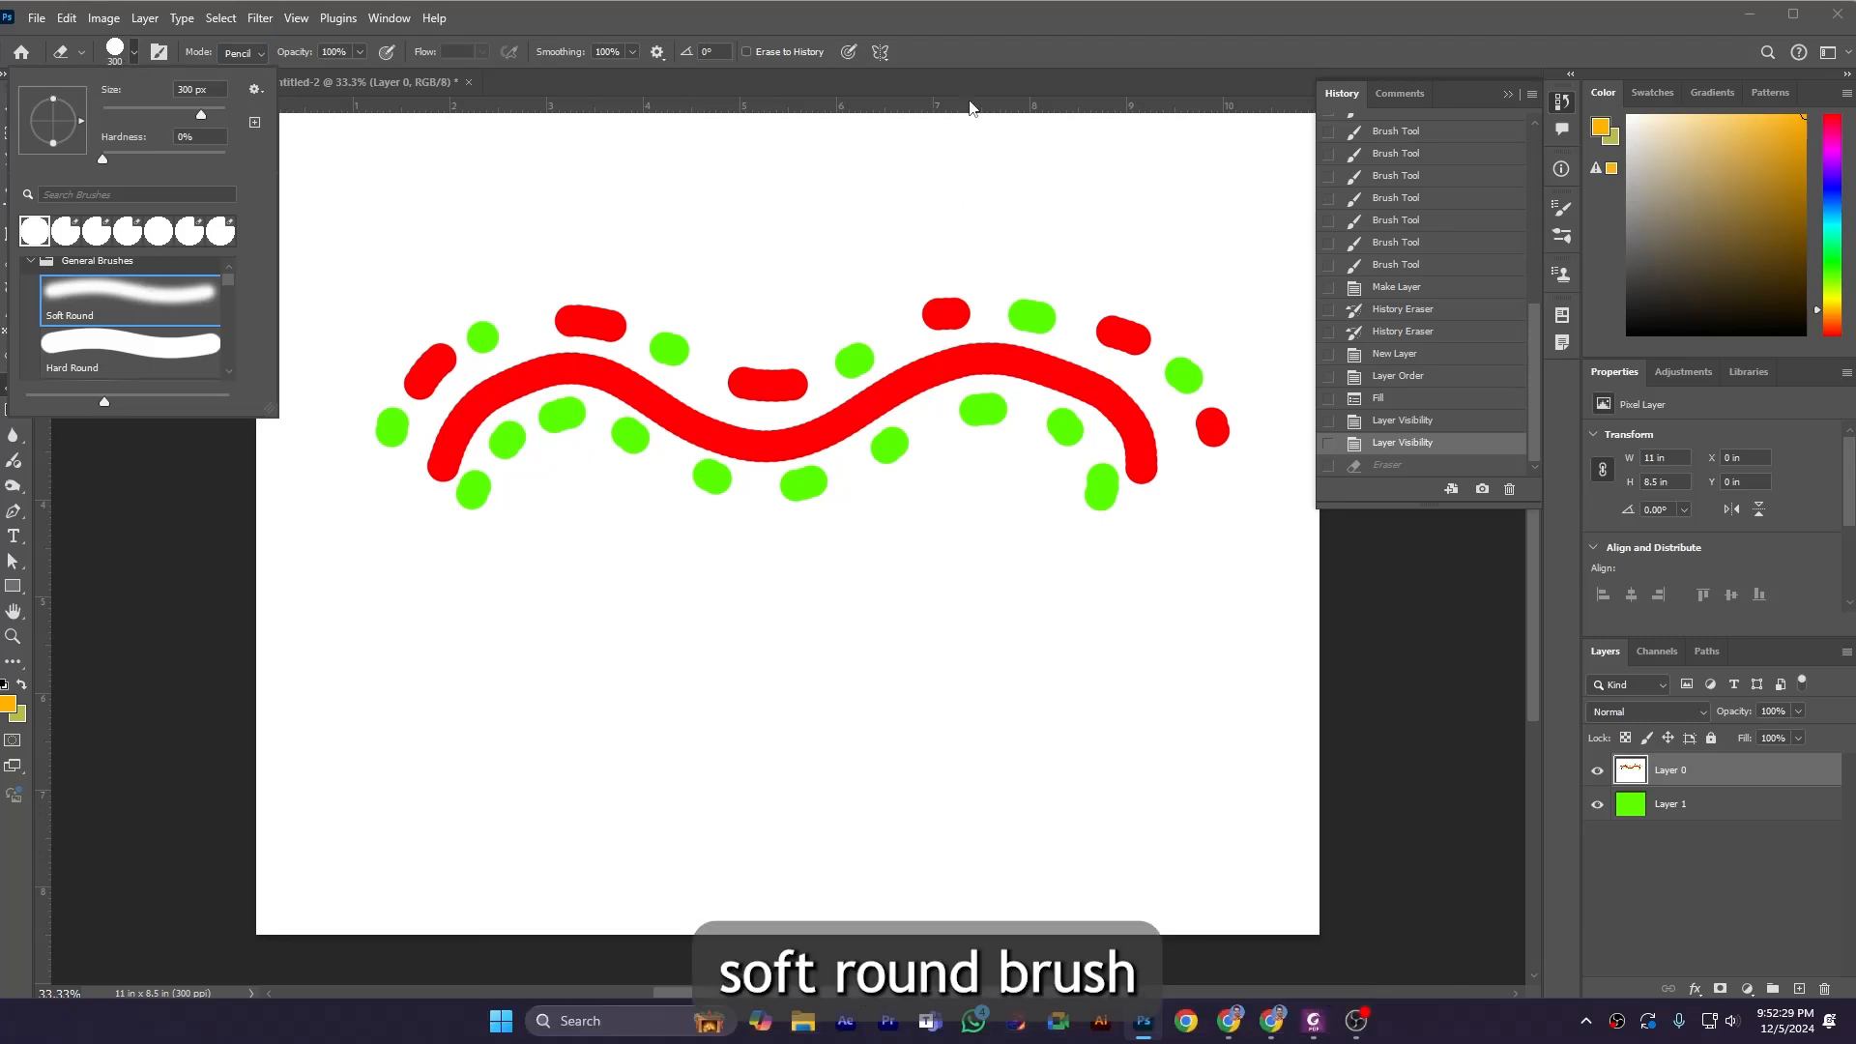
click(968, 105)
click(507, 392)
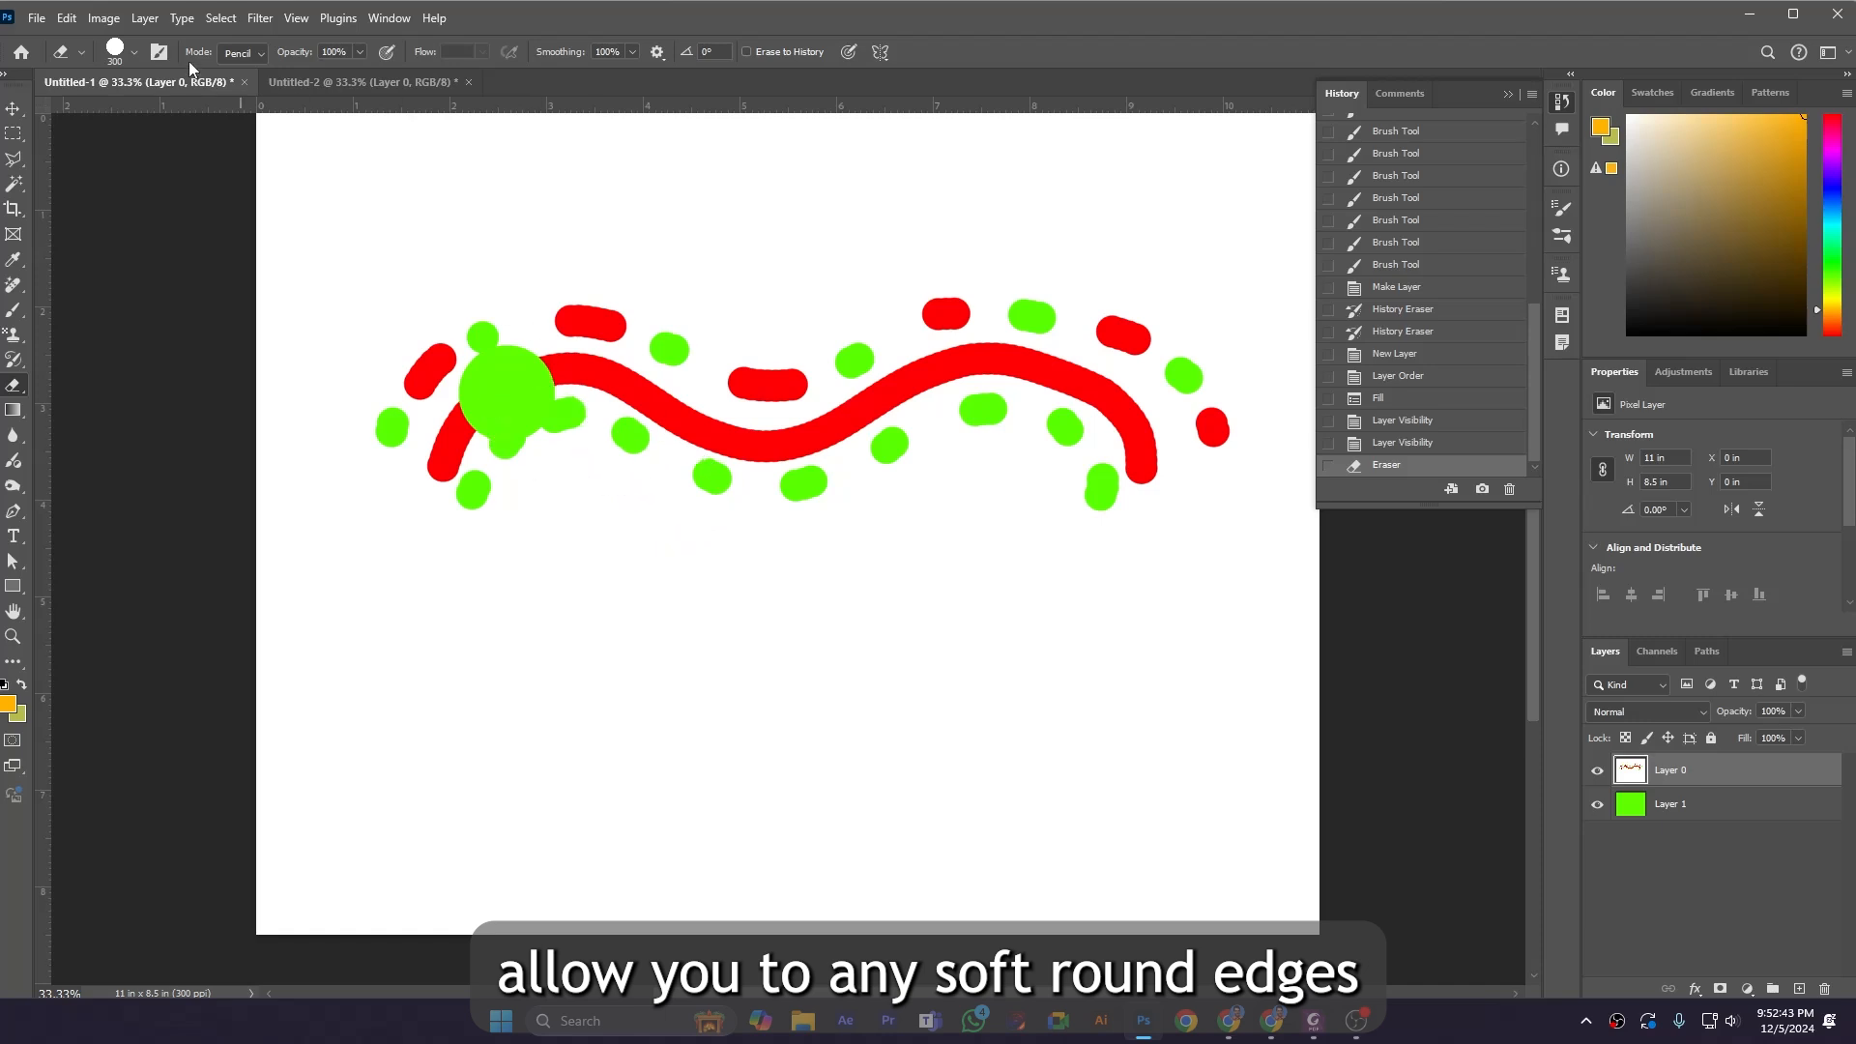
Step: Set the eraser mode to Block and erase two small squares on the red curve and one on the dash above it
click(230, 56)
click(240, 106)
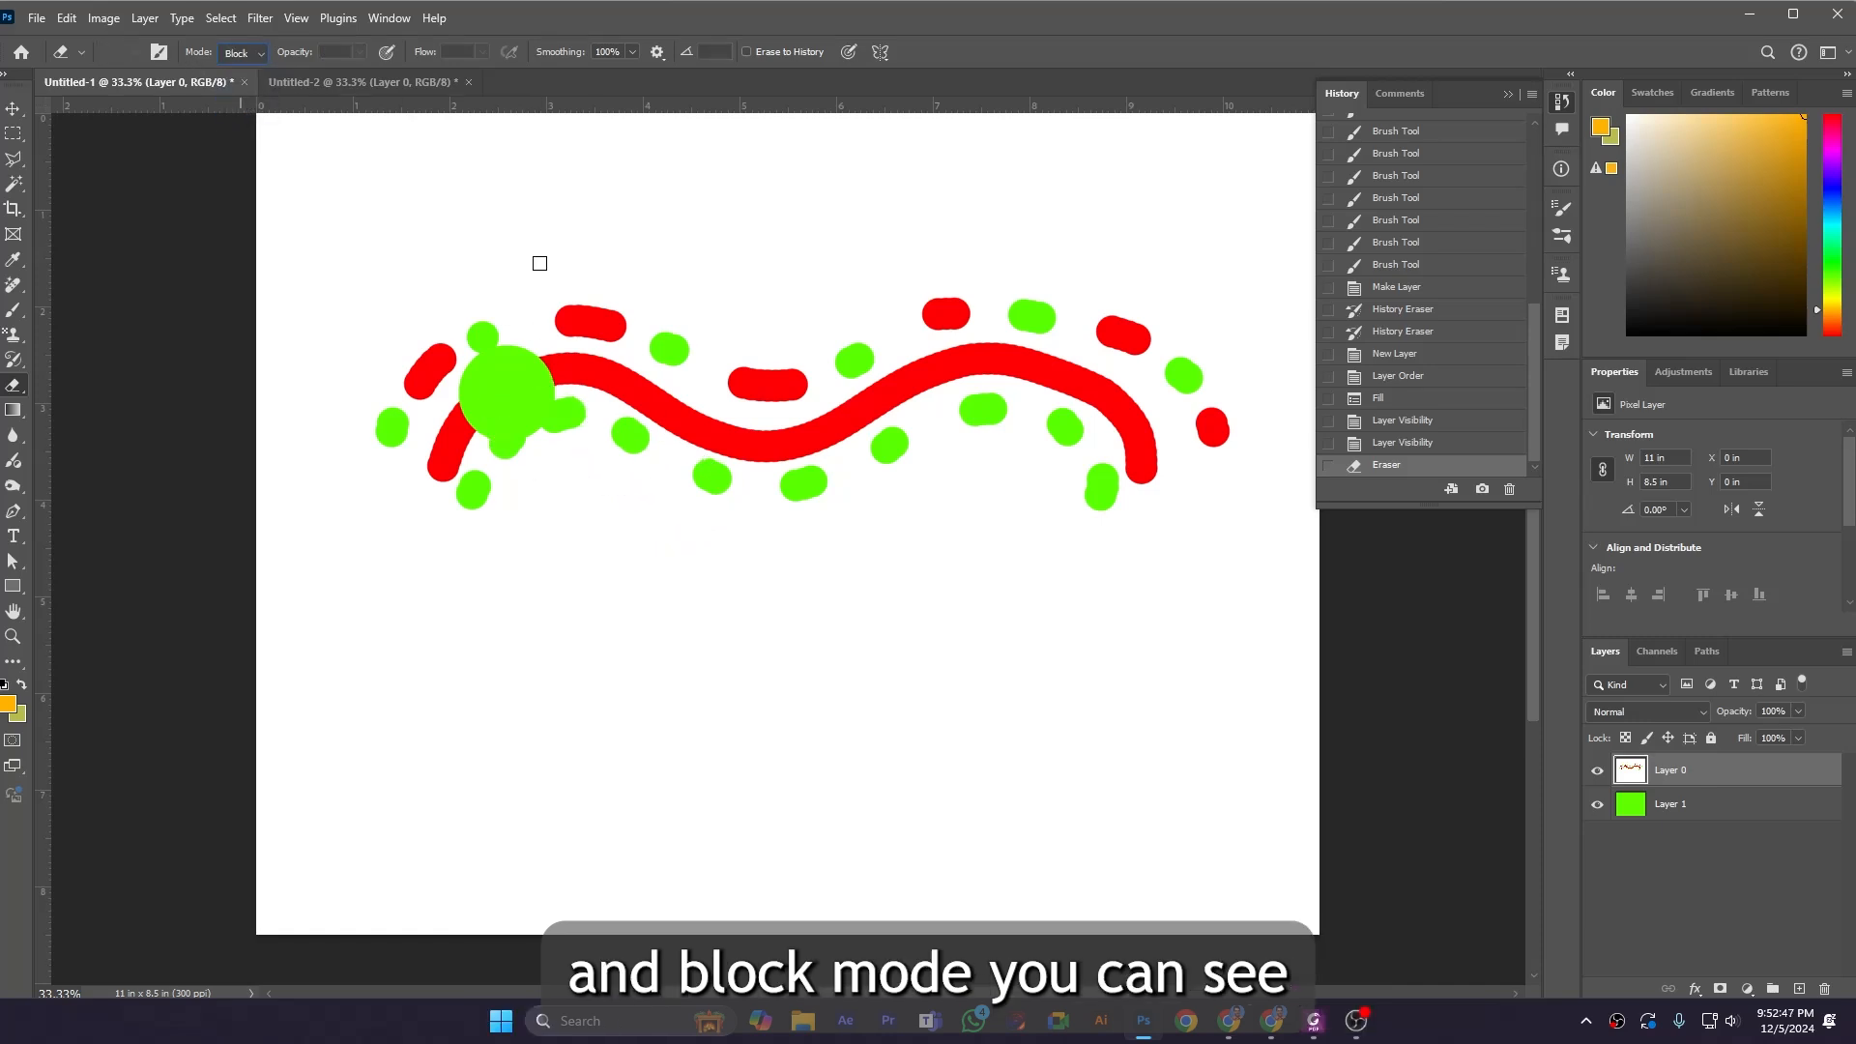
click(584, 369)
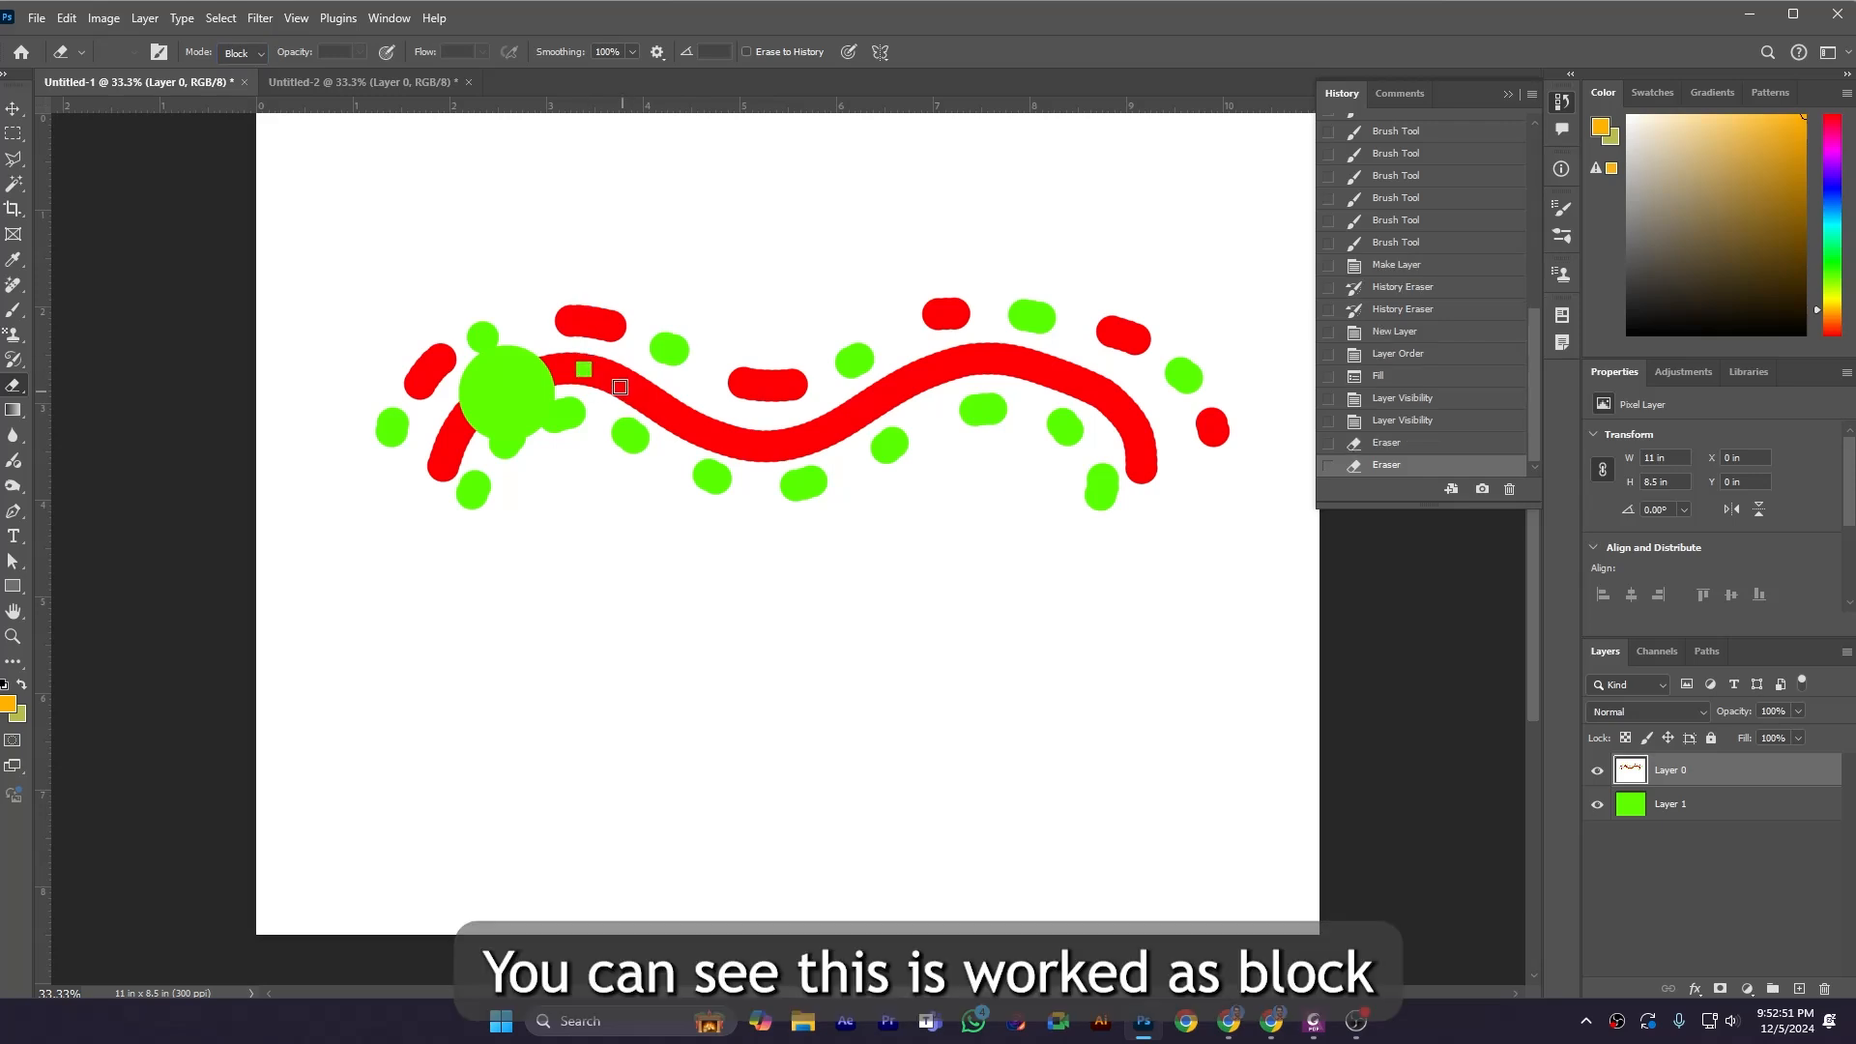
click(617, 381)
click(594, 322)
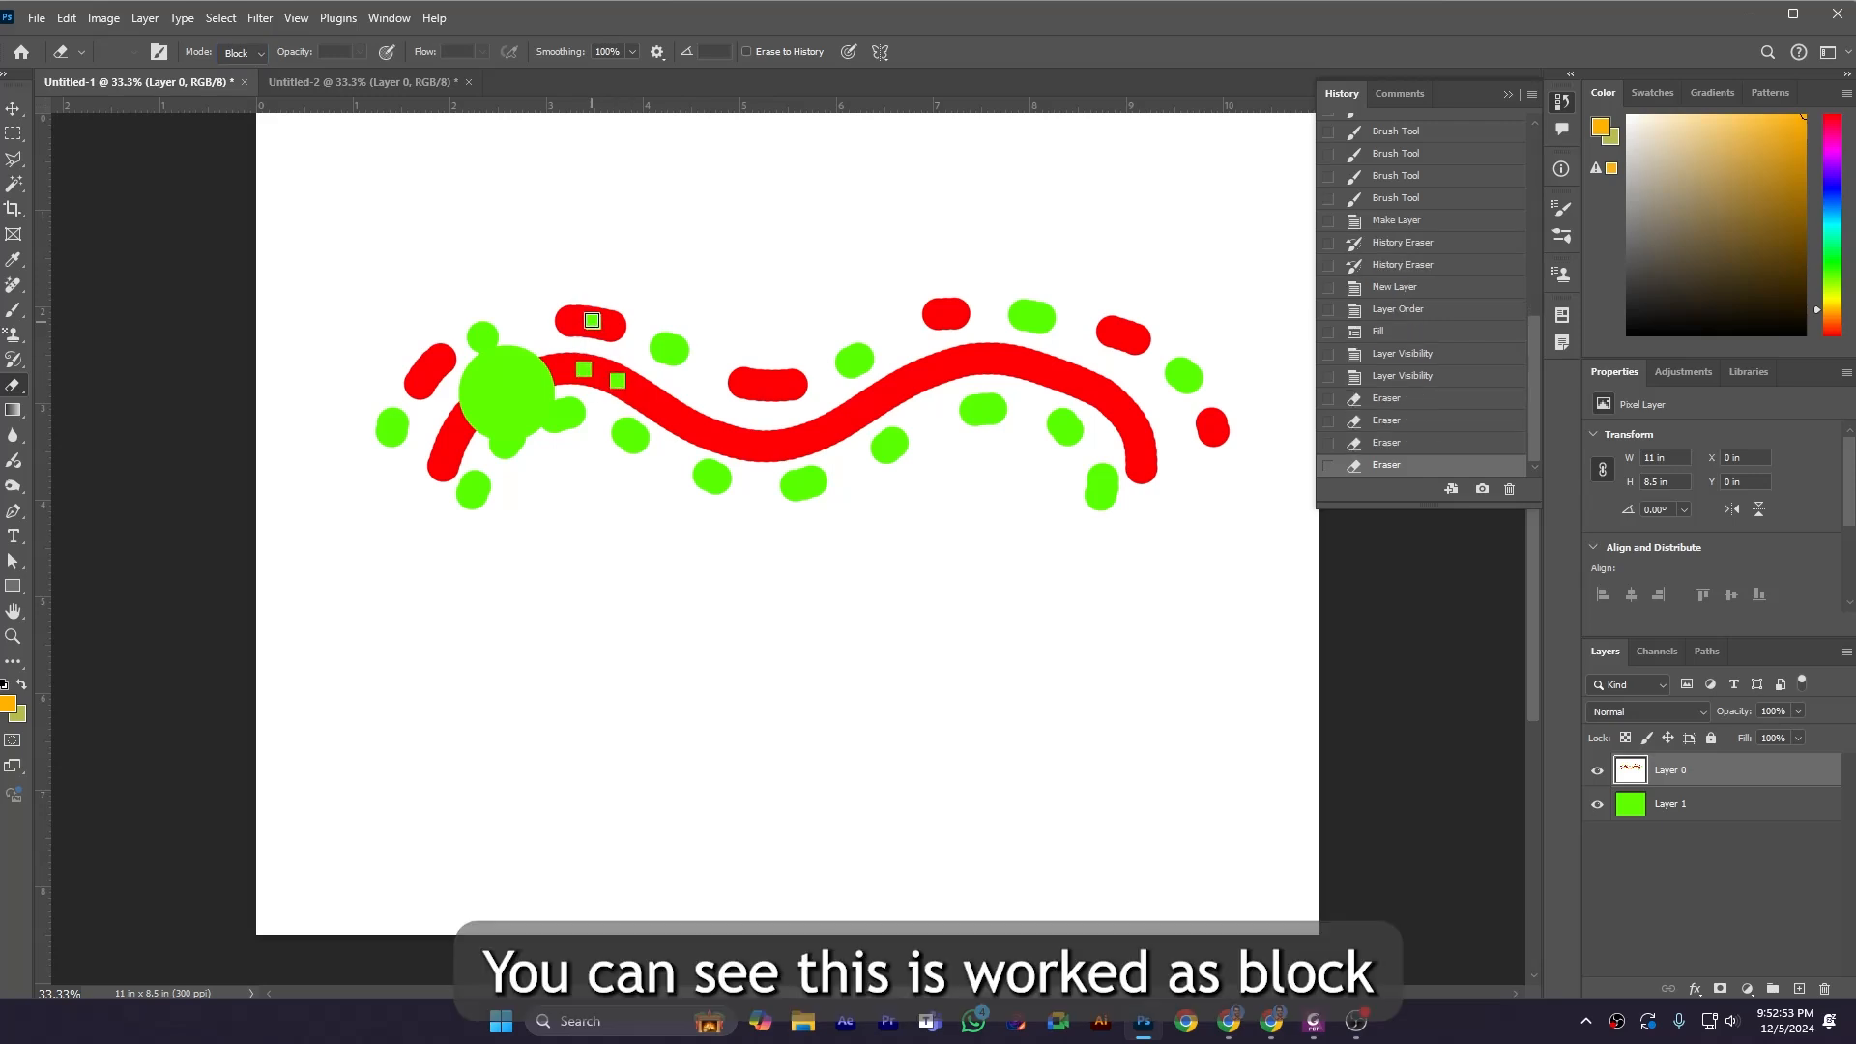
Step: Set the eraser mode back to Brush with 54% opacity and erase a spot at the red curve's lowest part
click(253, 53)
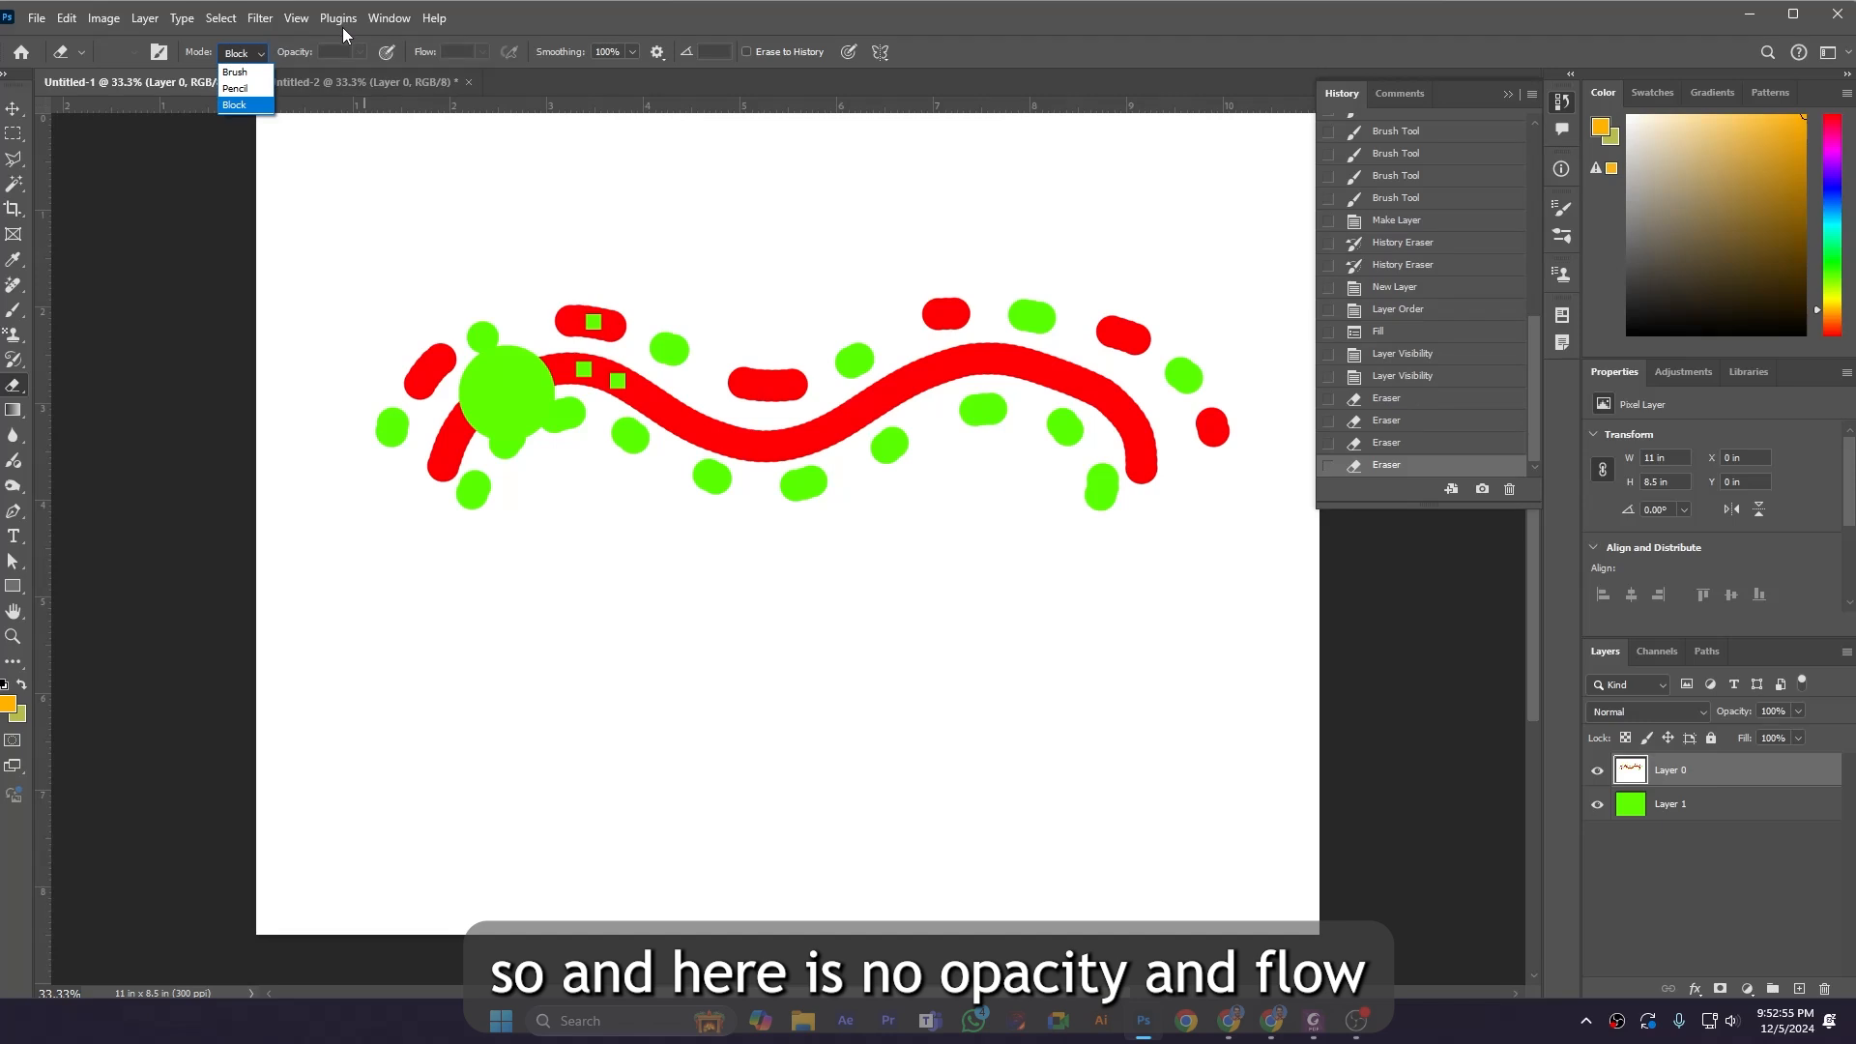
click(342, 27)
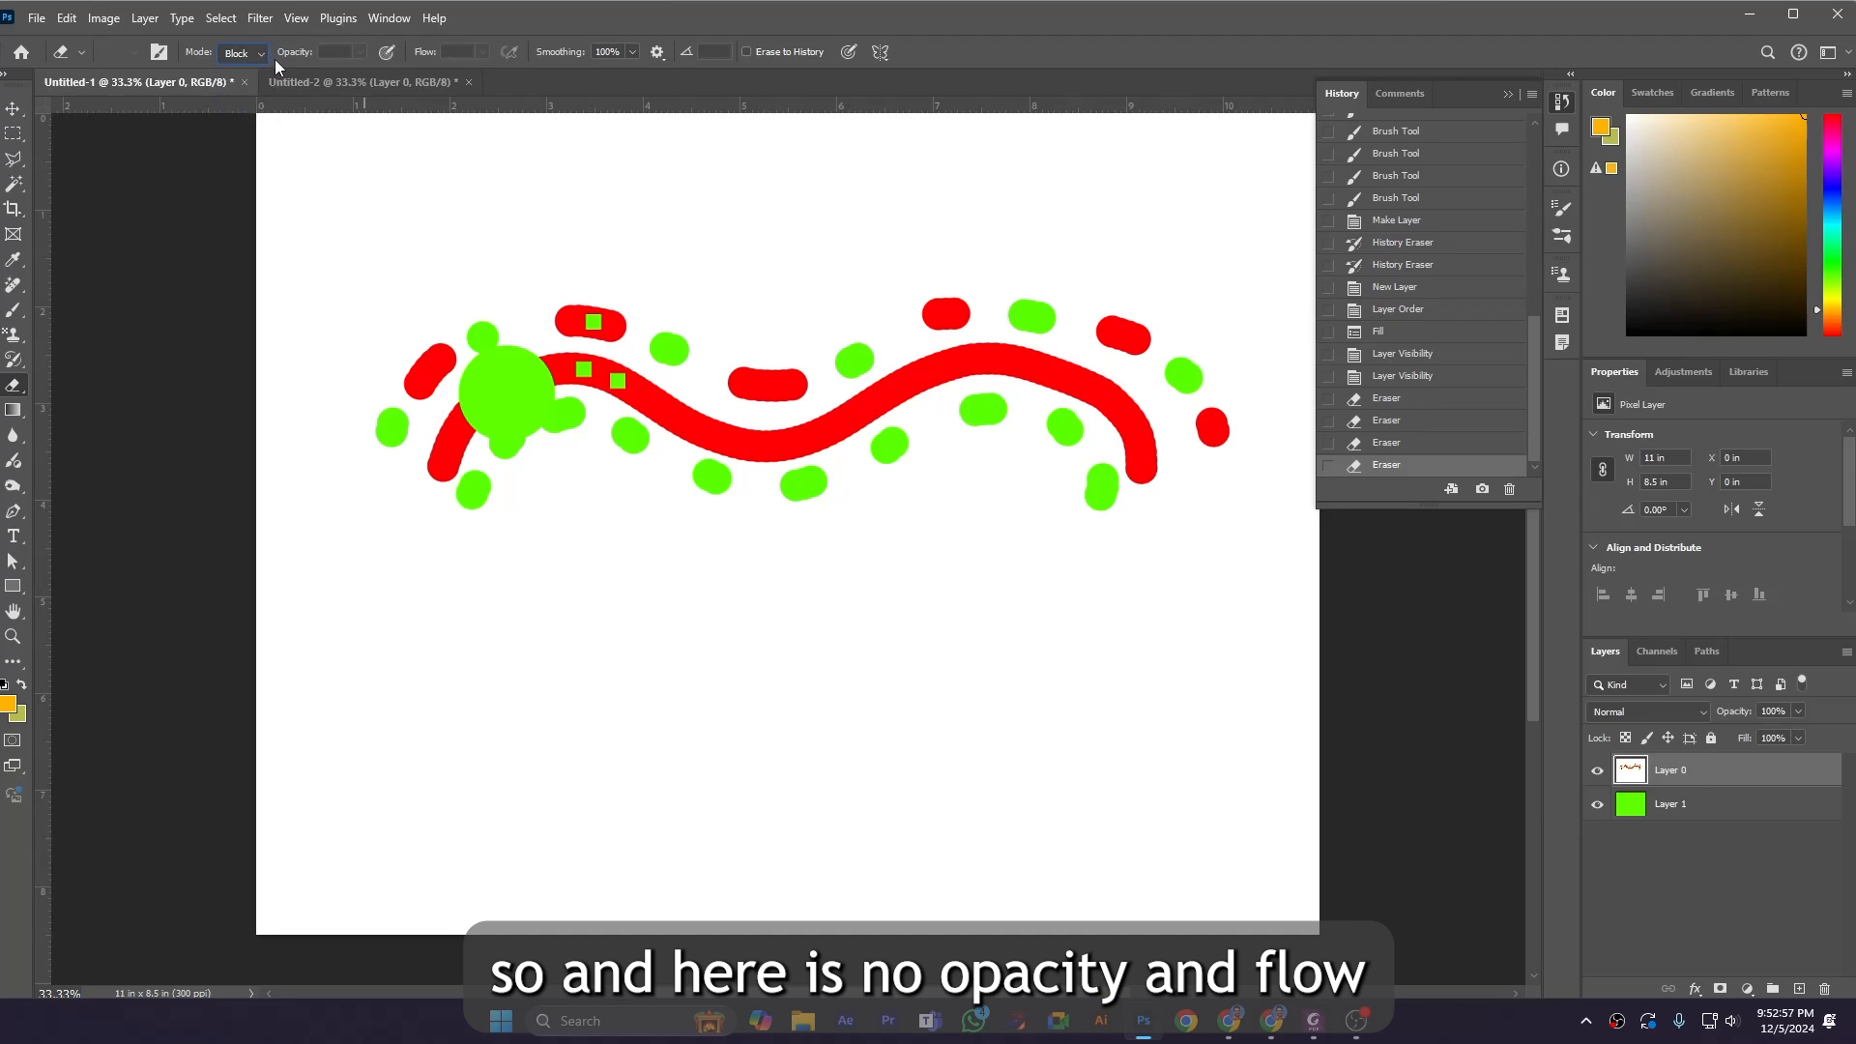
click(253, 76)
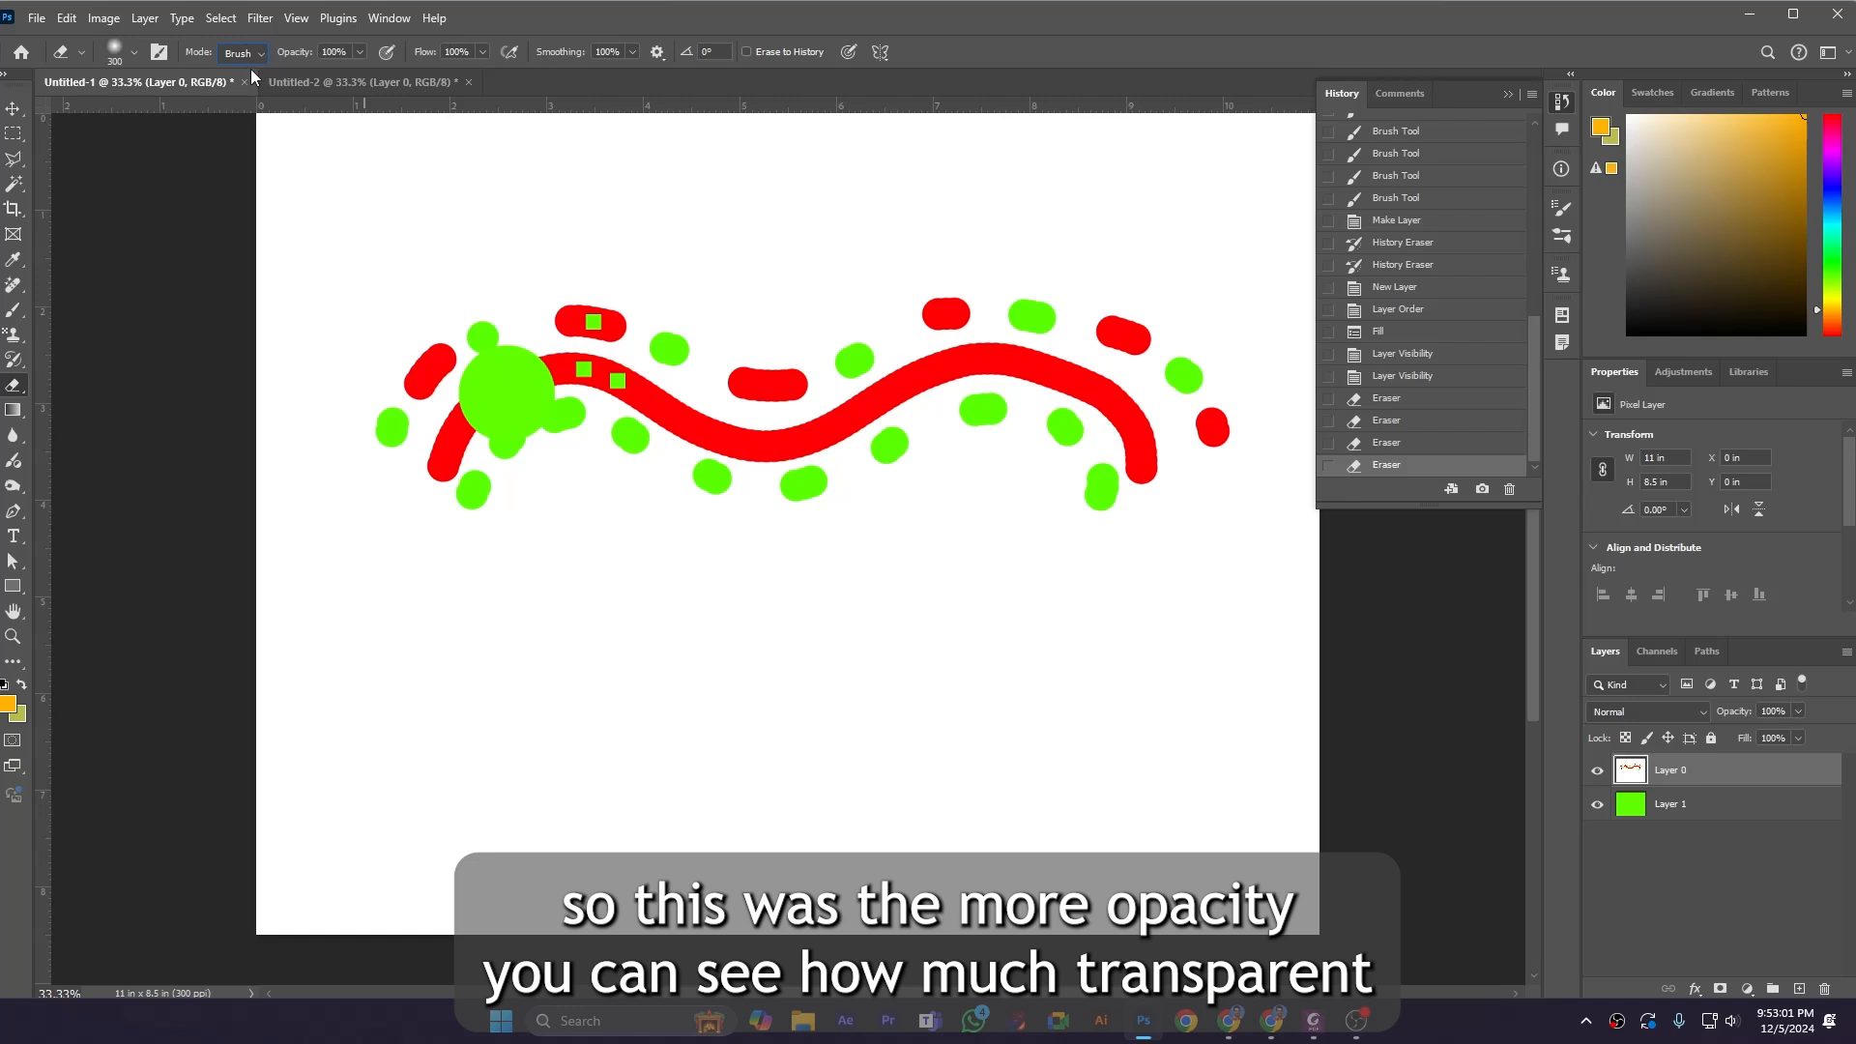
click(360, 51)
drag(358, 74, 319, 75)
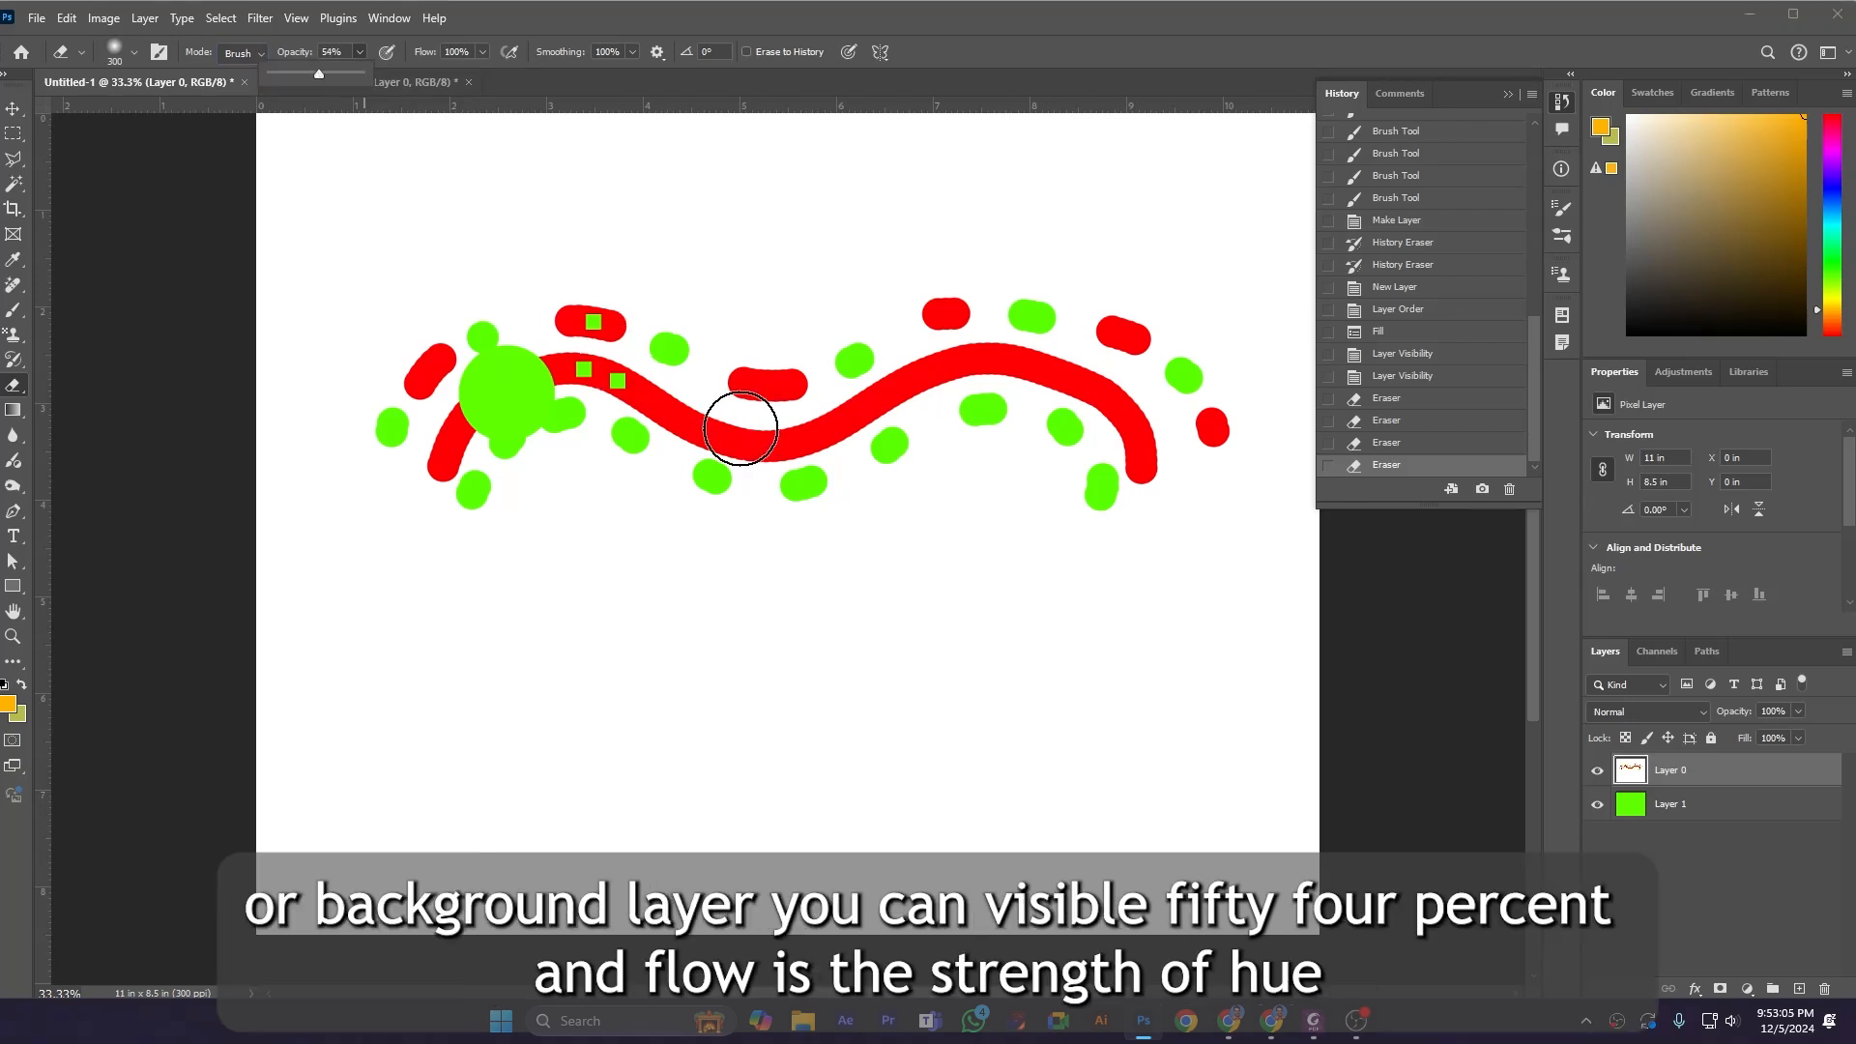
drag(740, 428, 737, 441)
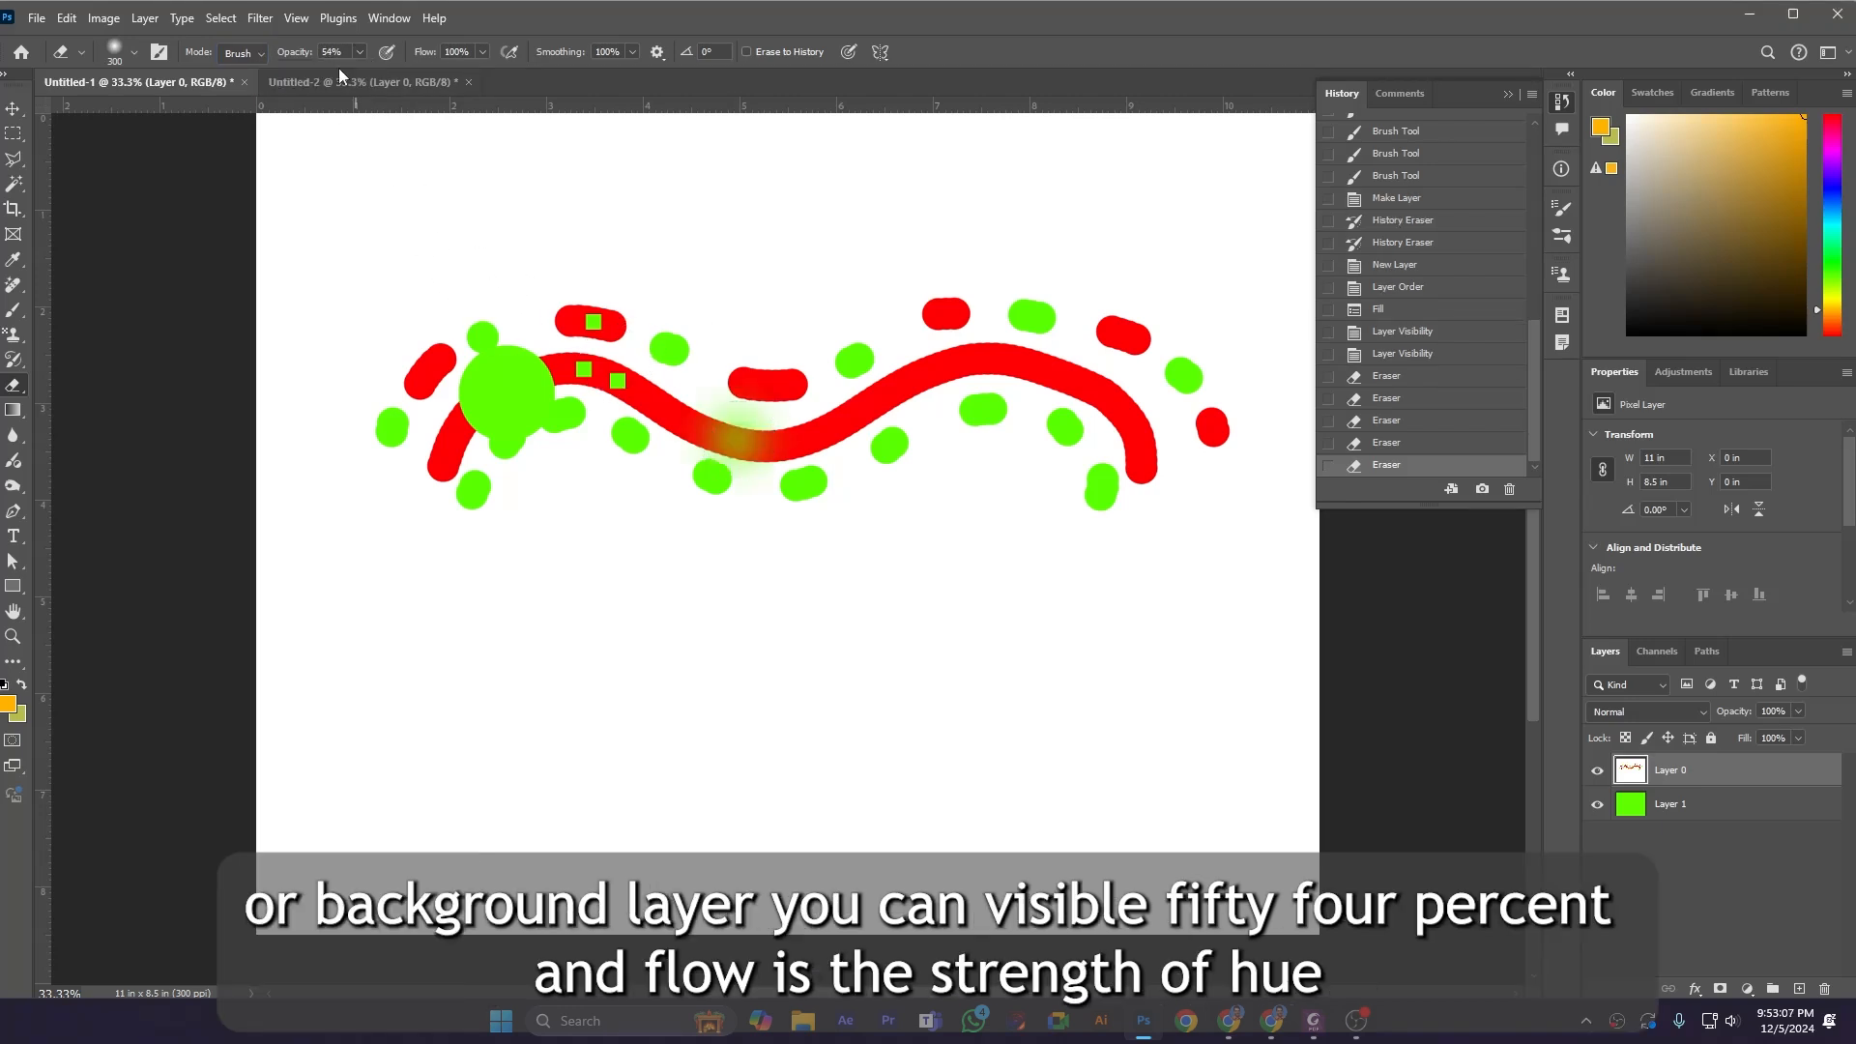
Step: Restore the eraser opacity to 100% and erase a spot where the red curve rises right of its dip
click(360, 56)
click(492, 31)
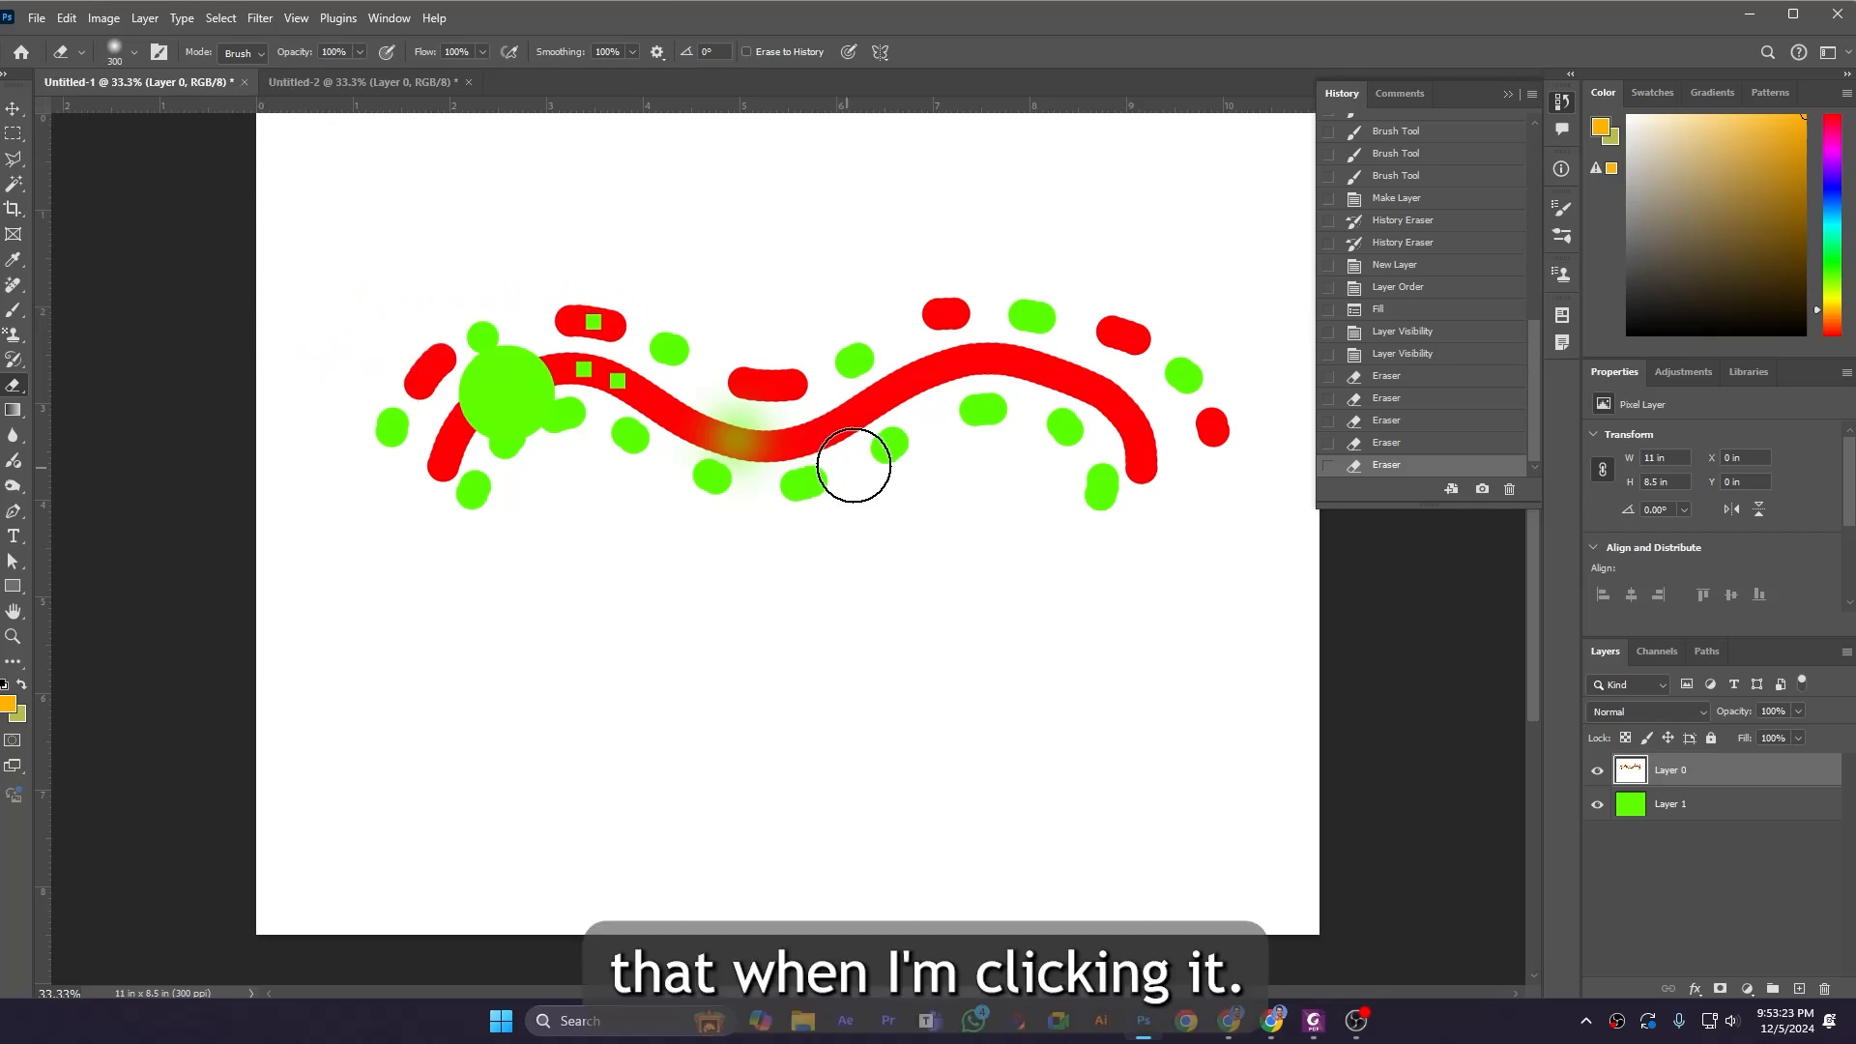
click(871, 411)
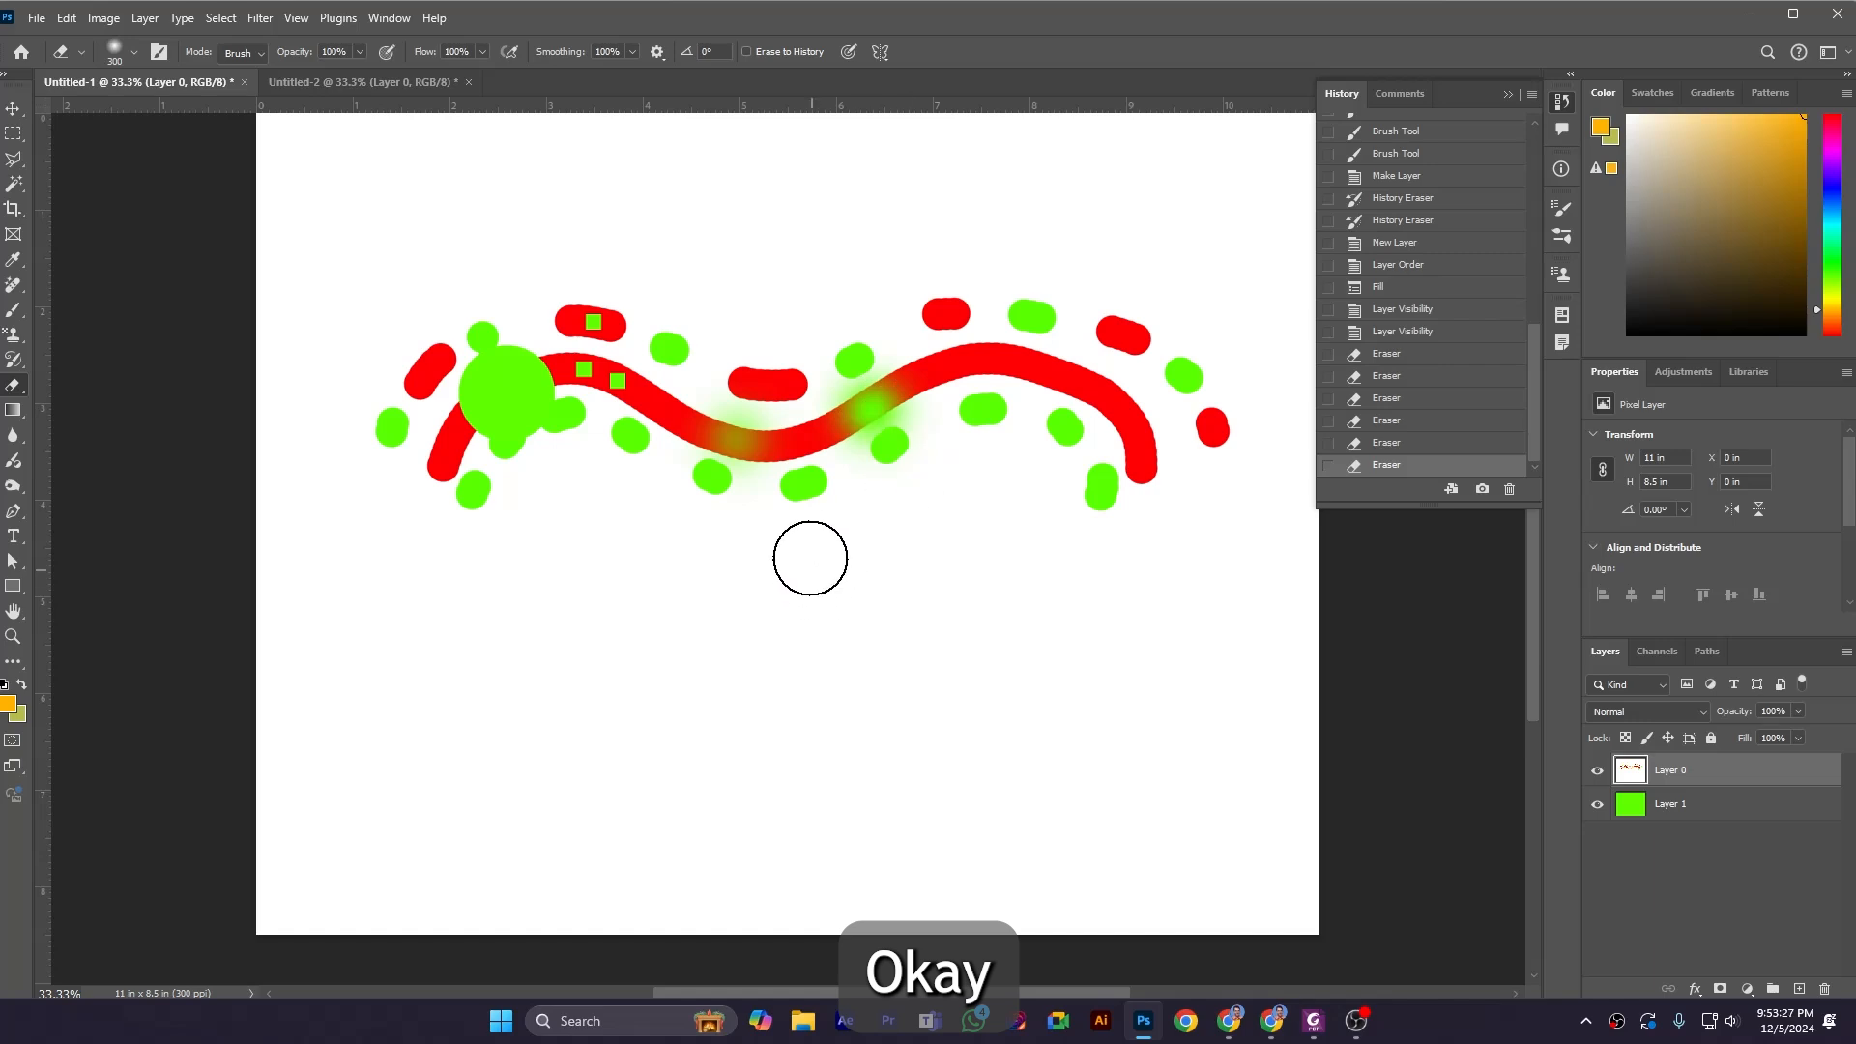
Step: Hide the green Layer 1 and repeatedly erase the same spot on the curve's rising part until it is fully transparent
click(1597, 805)
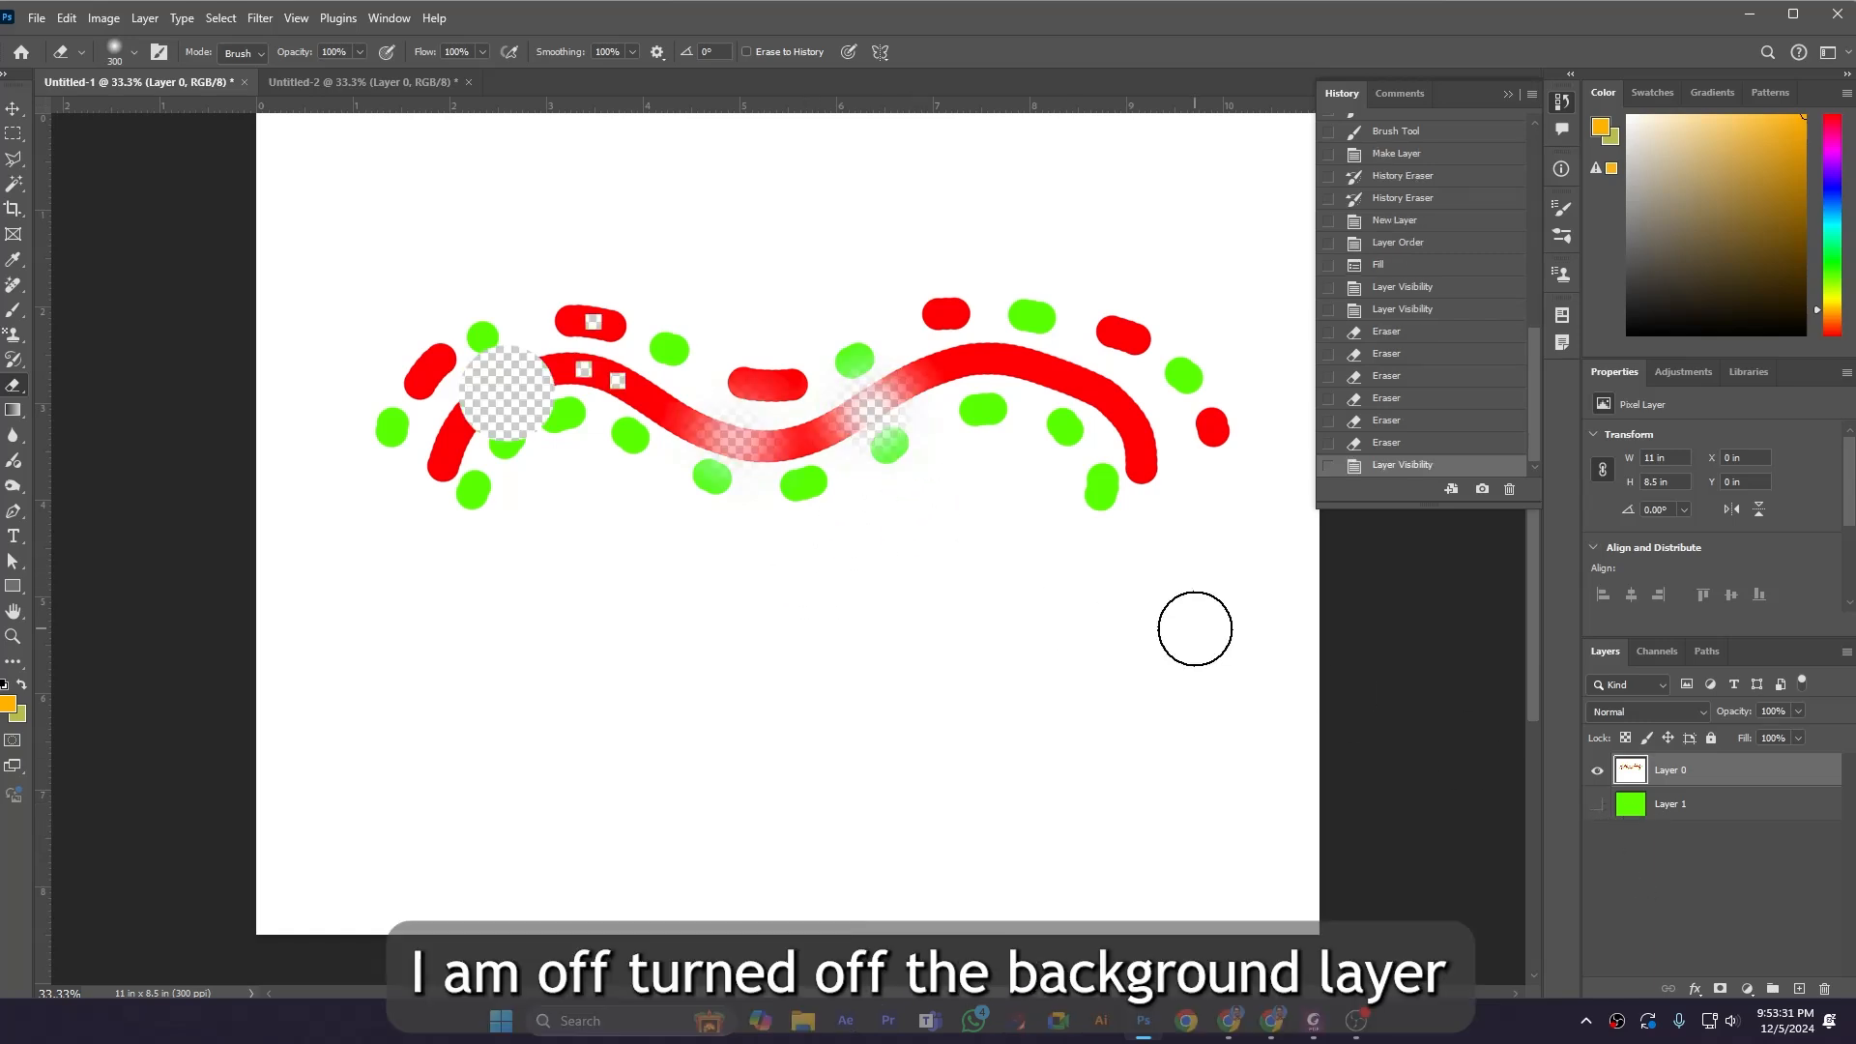
click(871, 411)
click(871, 410)
click(871, 410)
click(871, 411)
click(871, 411)
click(871, 411)
click(871, 411)
click(870, 411)
click(870, 411)
click(870, 411)
click(870, 411)
click(870, 411)
click(870, 411)
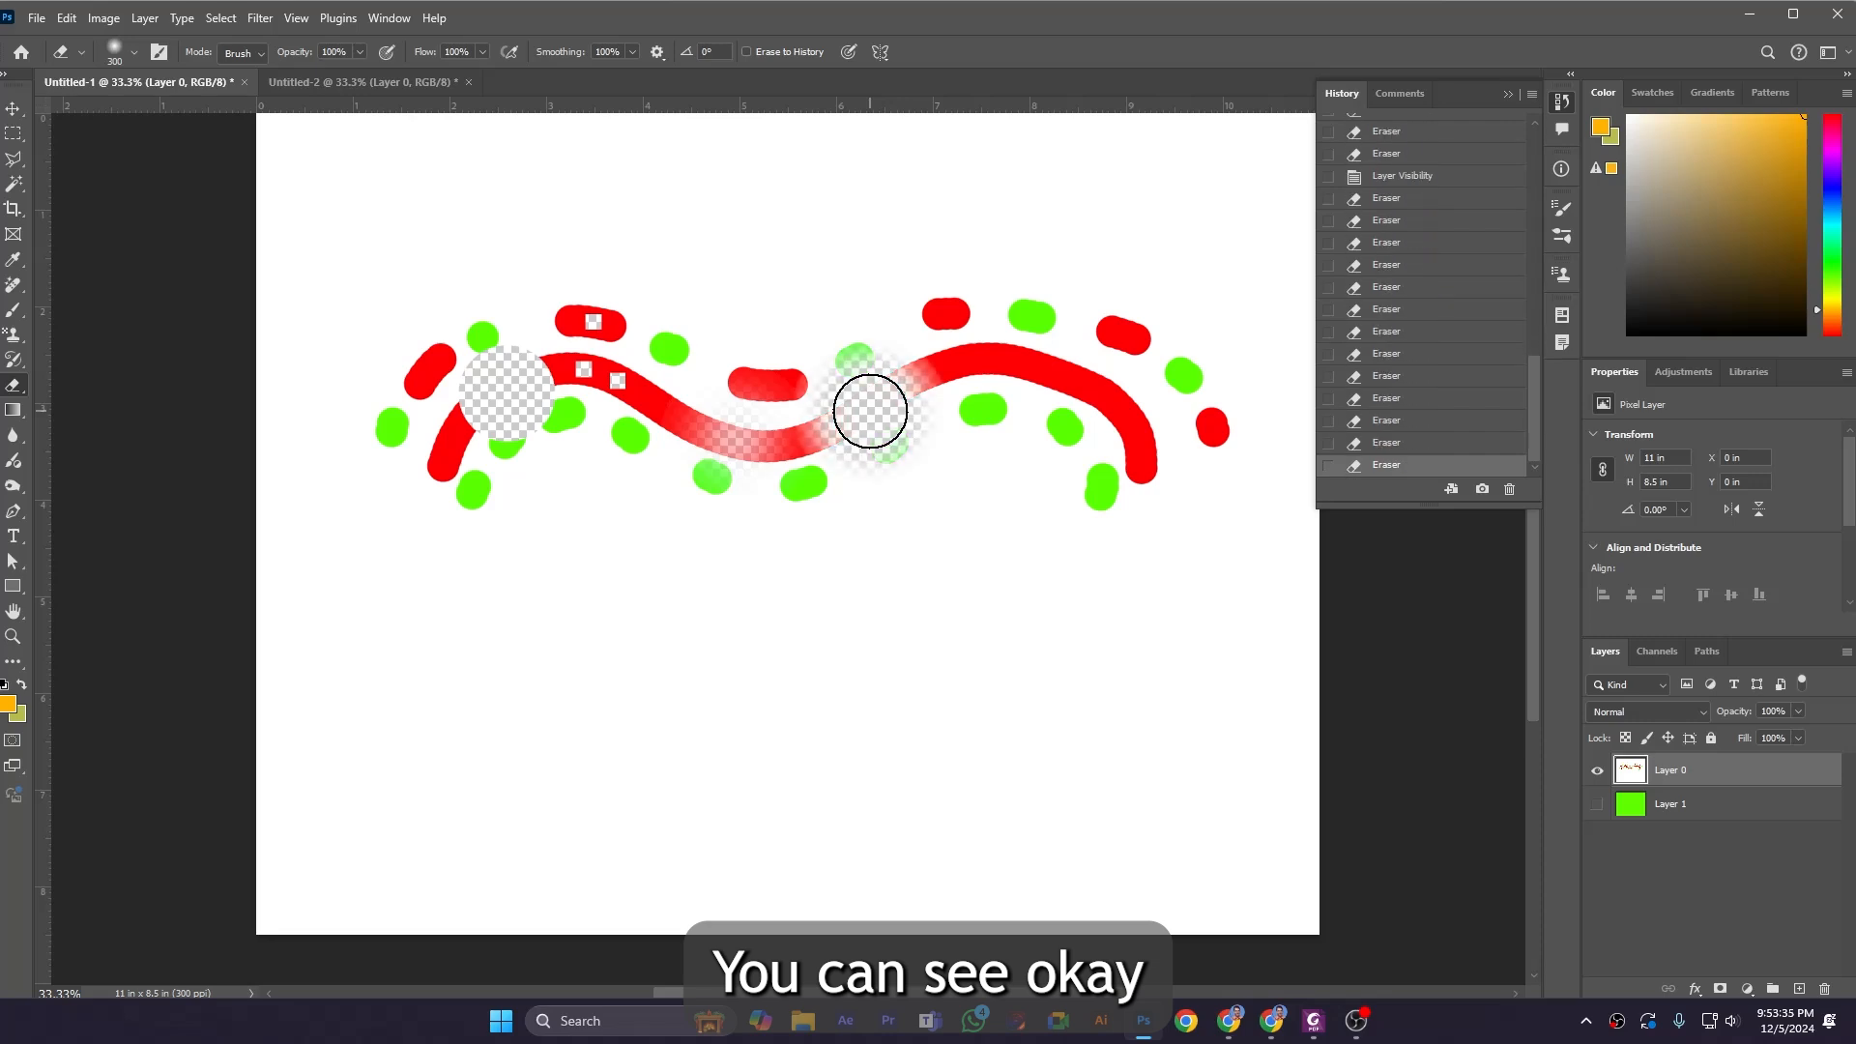
click(870, 411)
Step: Enable the eraser's airbrush-style build-up and erase a spot at the red curve's right-hand crest
click(513, 52)
click(1004, 365)
click(1004, 364)
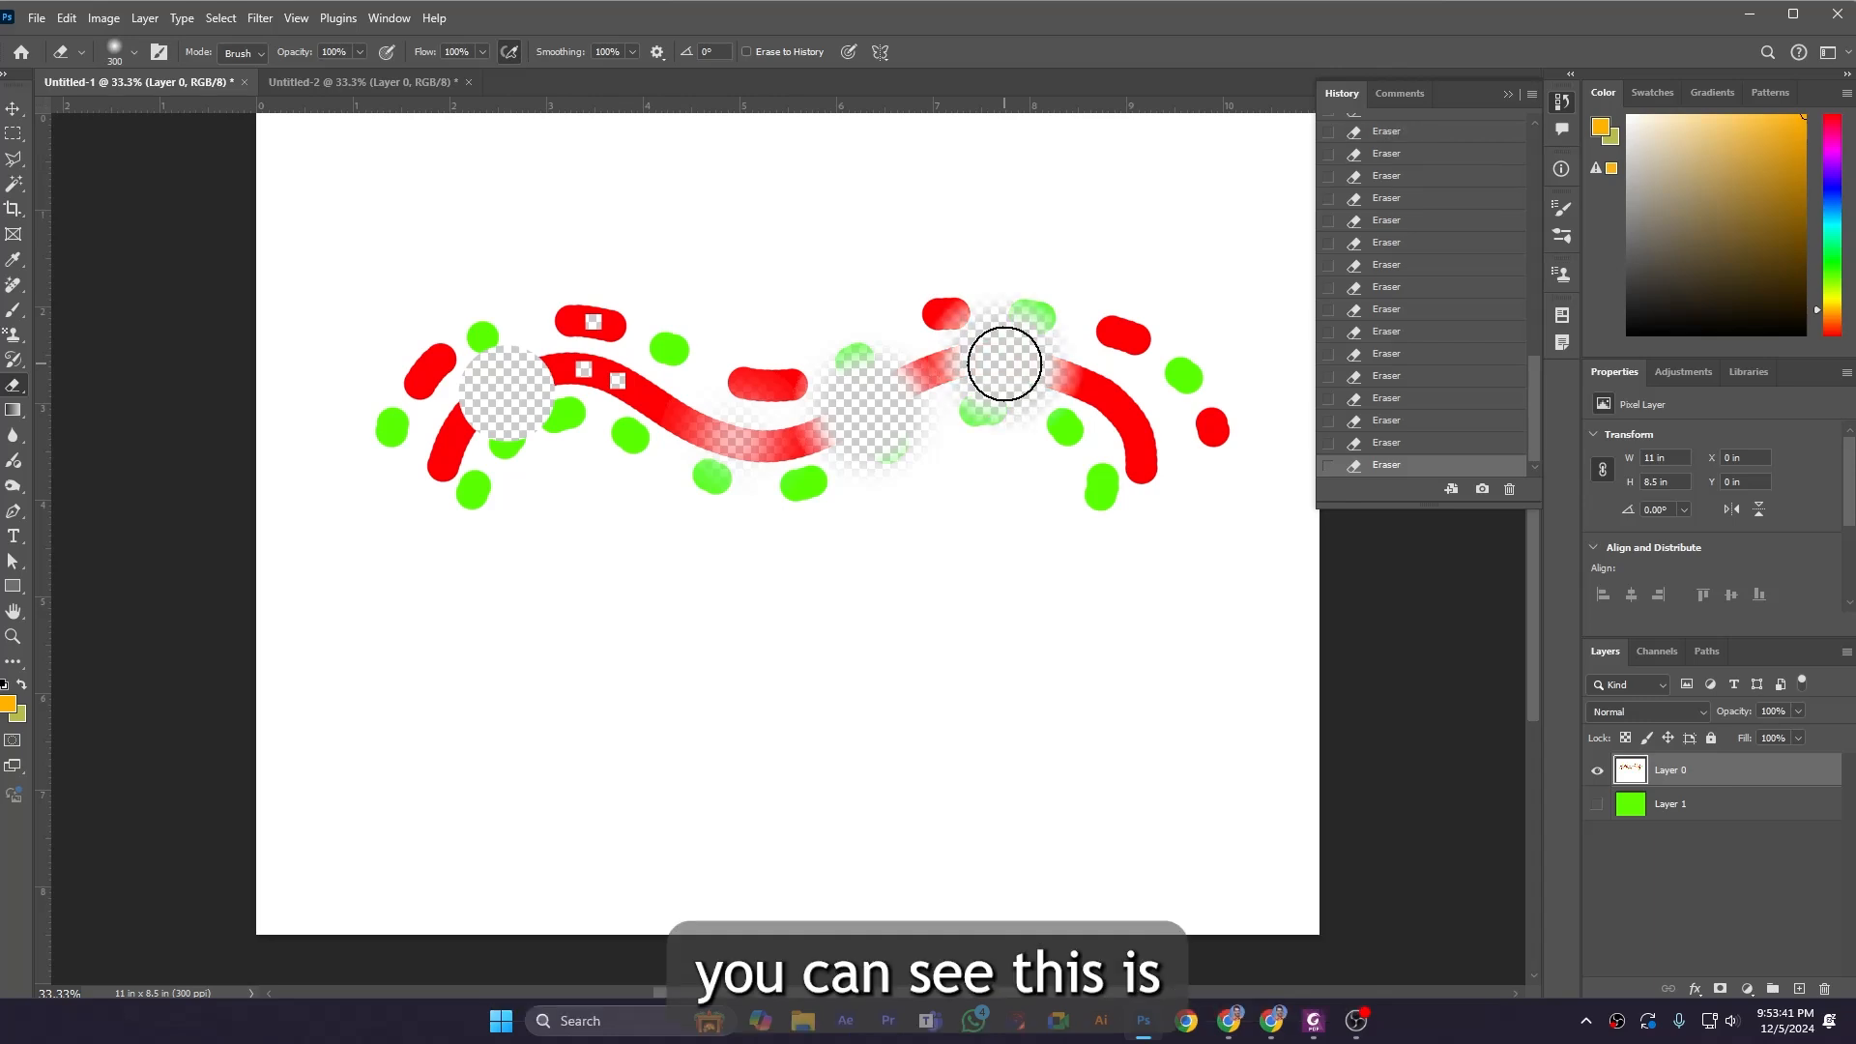
Step: Undo the airbrush-style erasures at the red curve's right-hand crest
click(1004, 363)
key(ctrl+z)
key(ctrl+z)
key(ctrl+z)
key(ctrl+z)
key(ctrl+z)
key(ctrl+z)
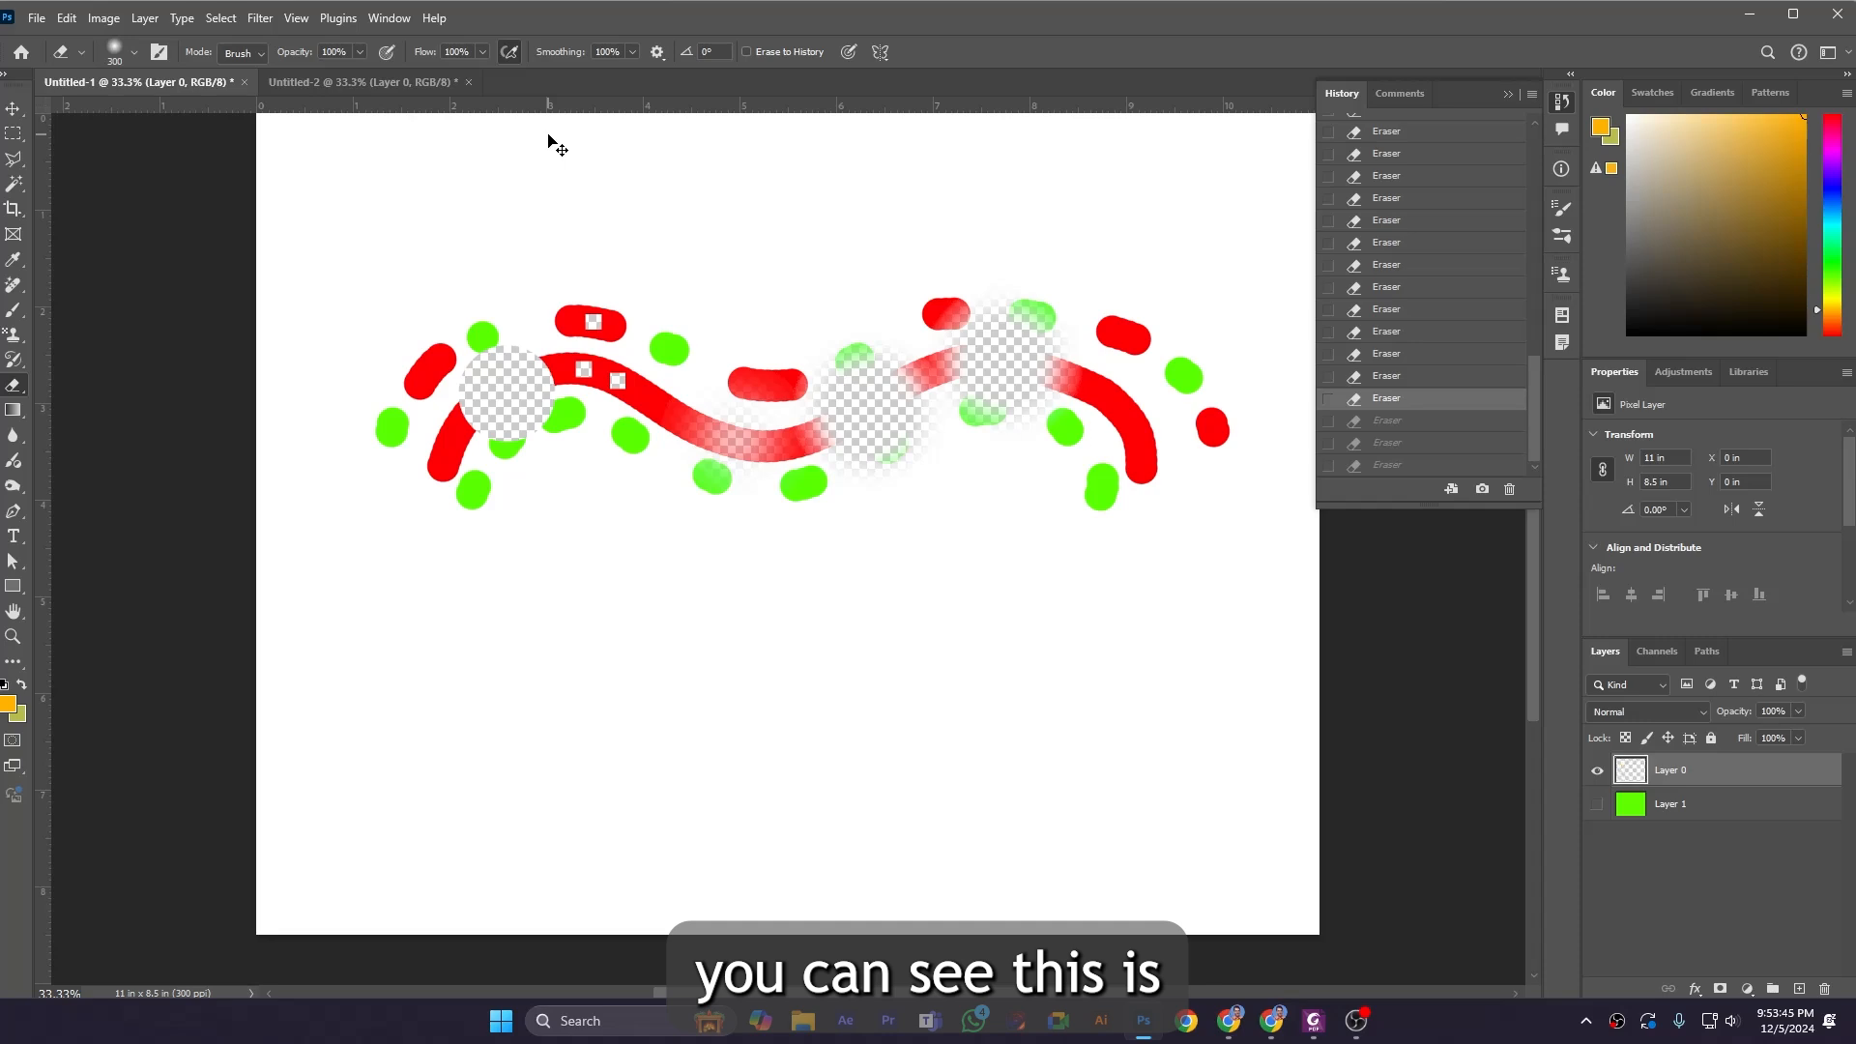
key(ctrl+z)
key(ctrl+z)
key(ctrl+z)
key(ctrl+z)
key(ctrl+z)
key(ctrl+z)
key(ctrl+z)
key(ctrl+z)
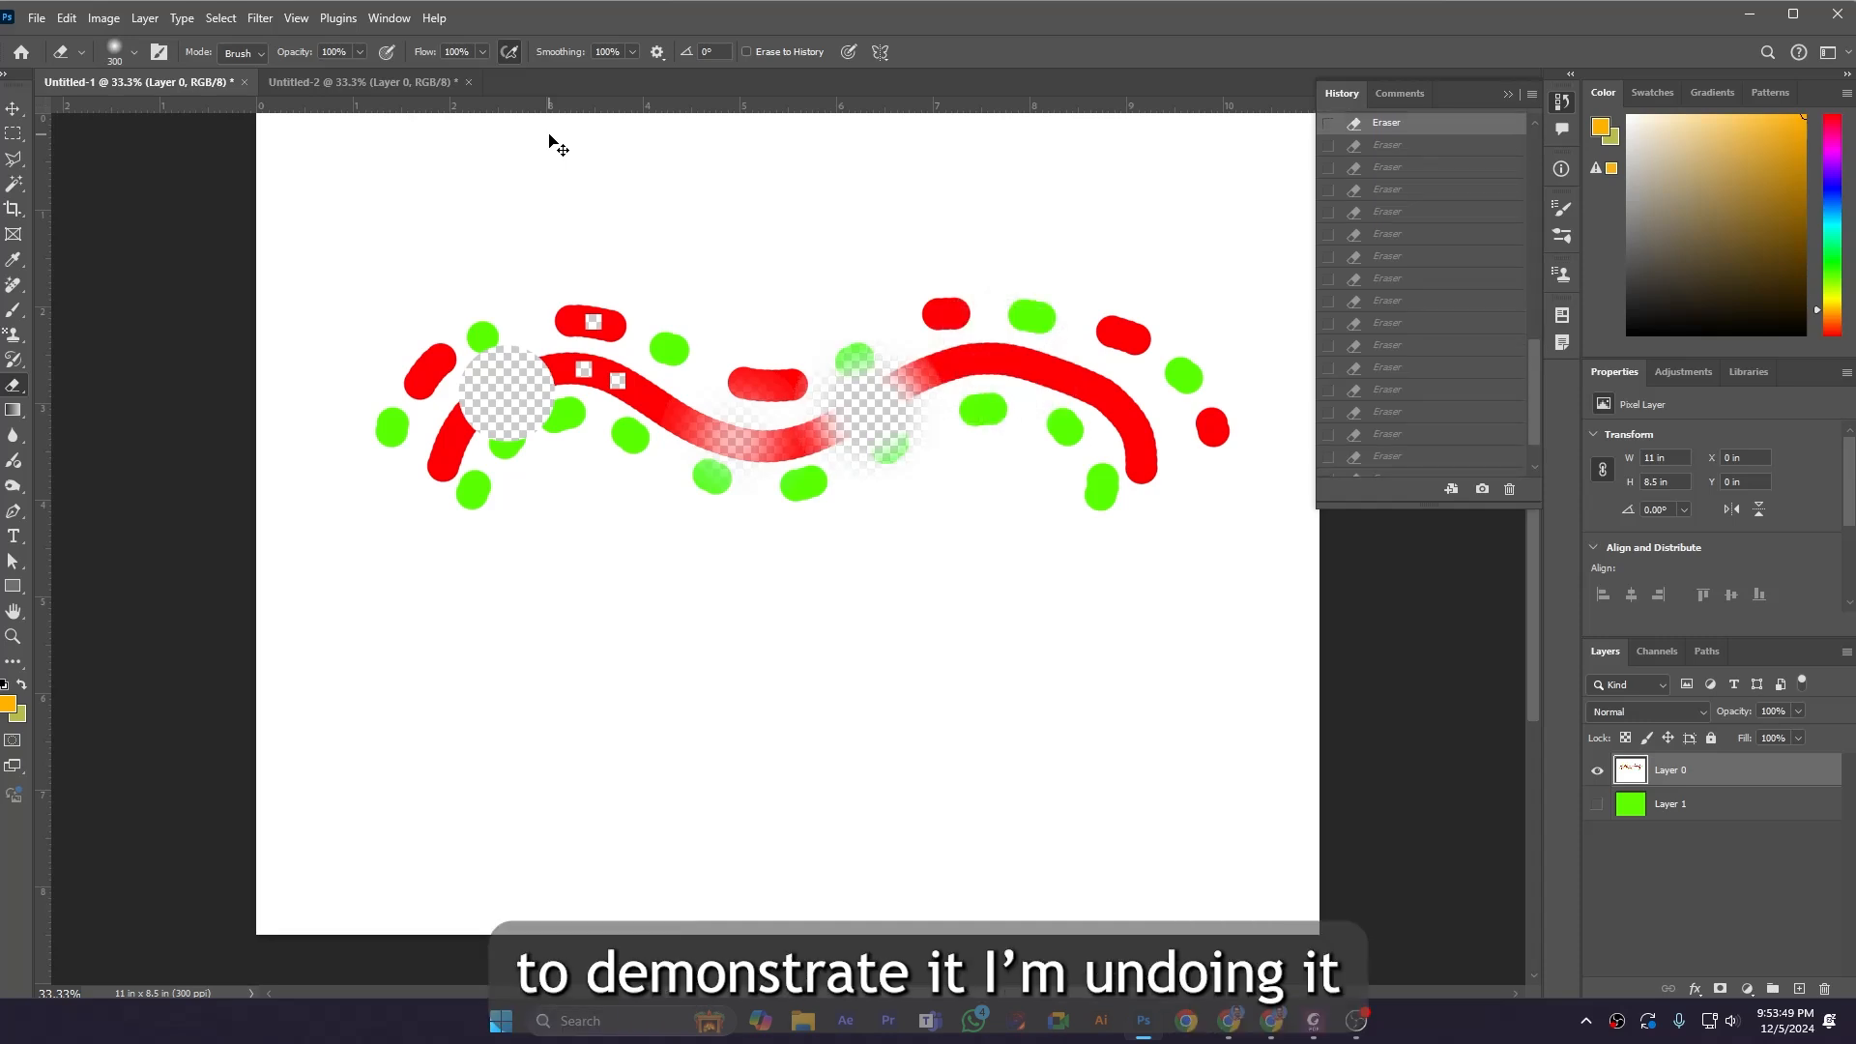
Step: Undo the erasures on the red curve's rising part and the hiding of the green Layer 1
key(ctrl+z)
key(ctrl+z)
key(ctrl+z)
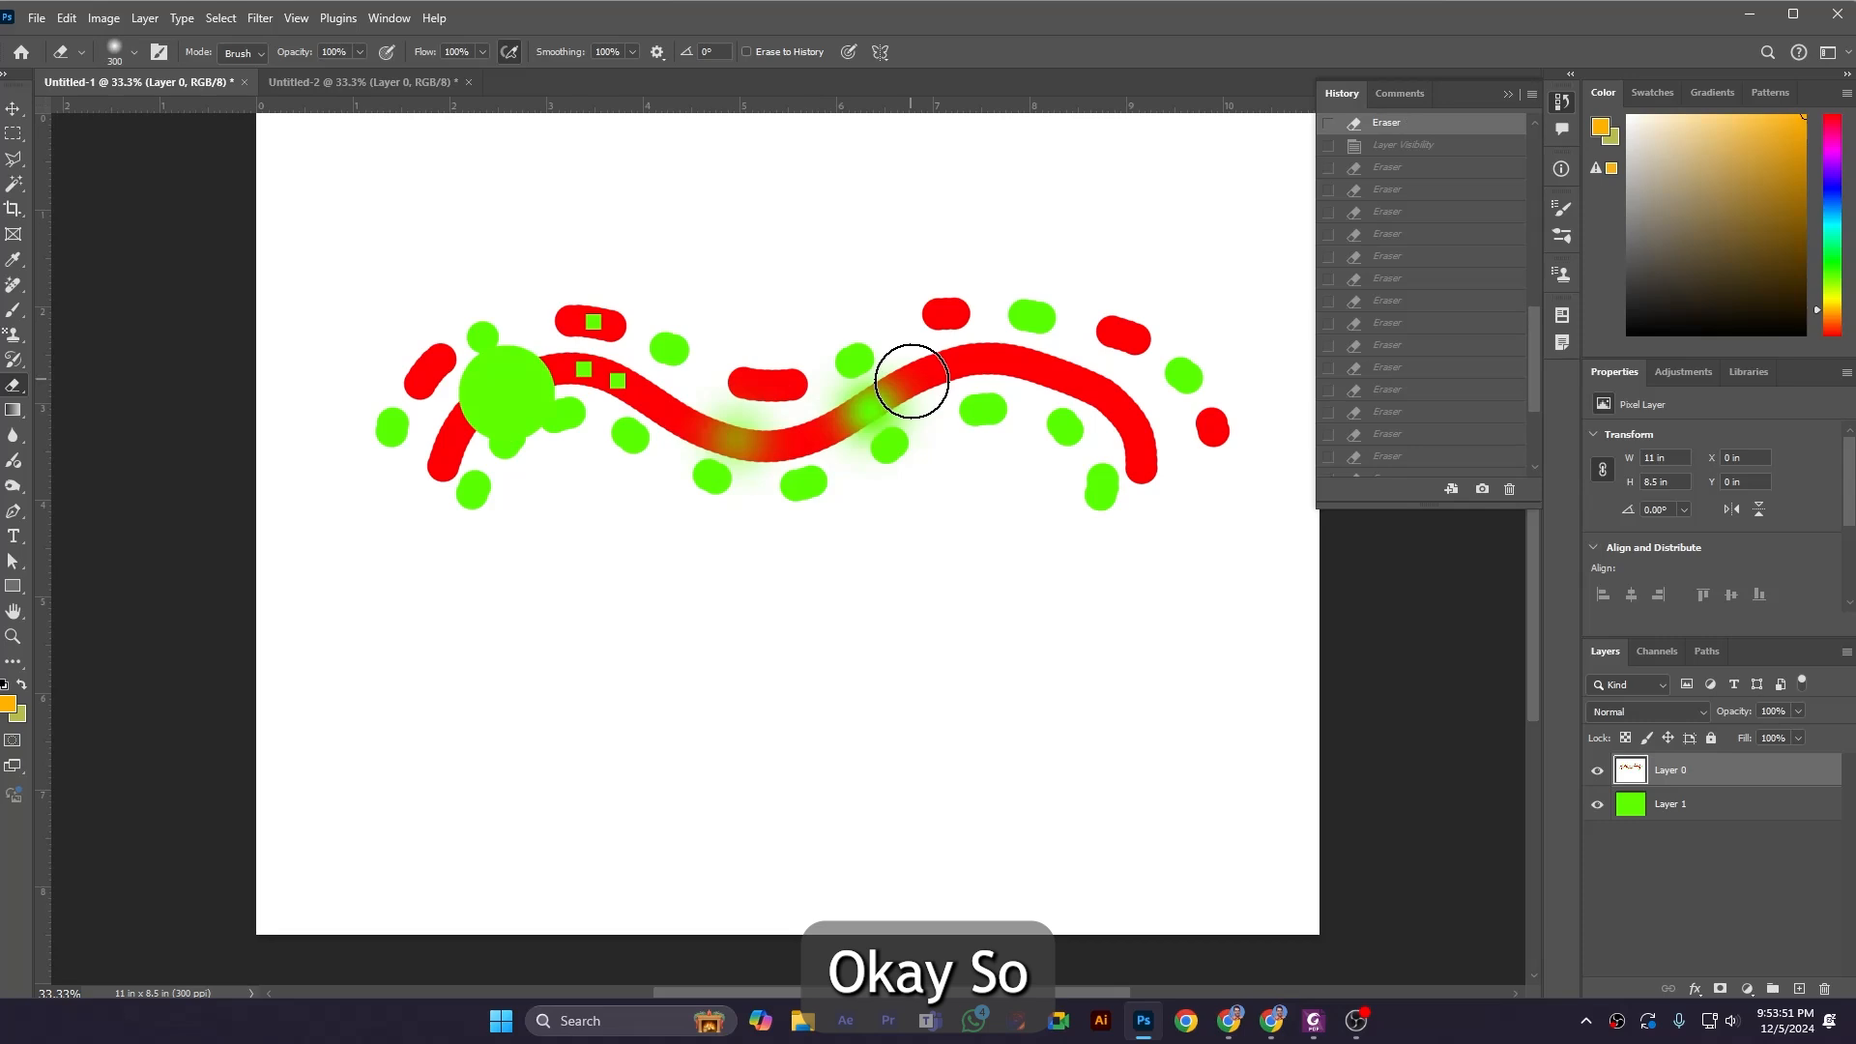
key(ctrl+z)
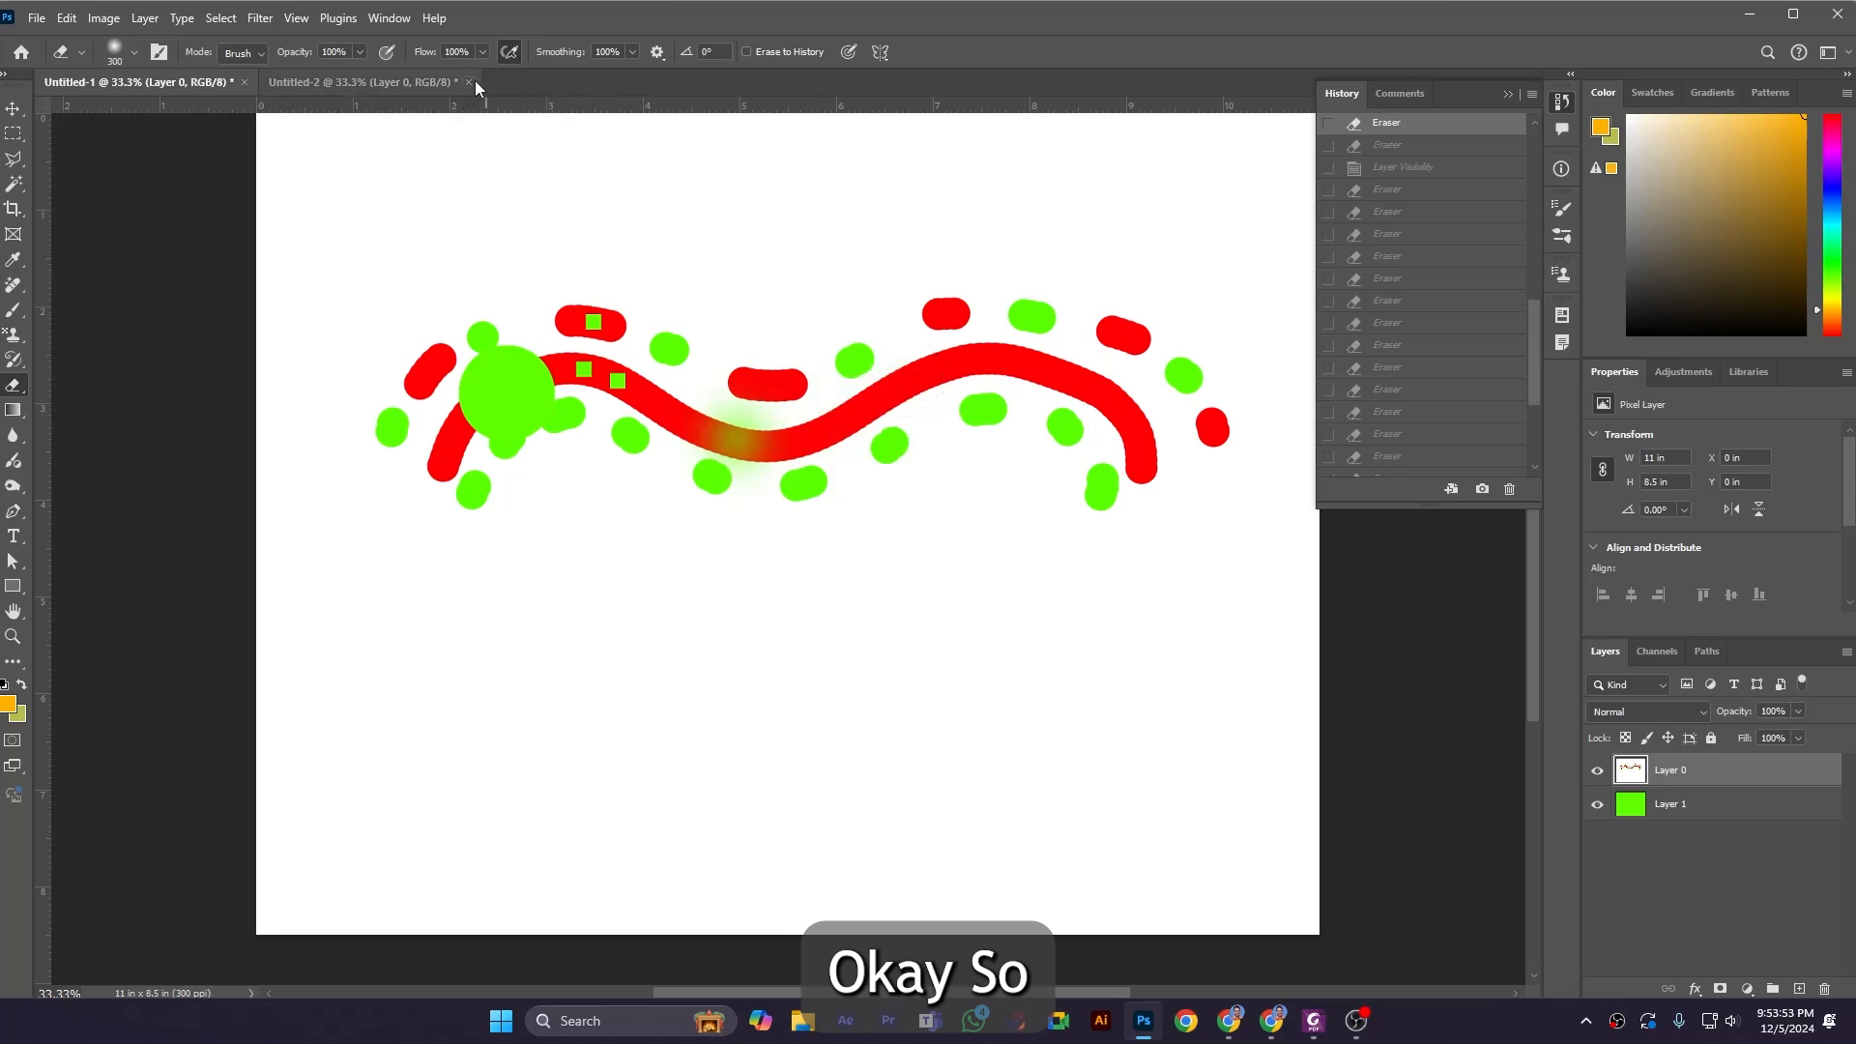
Step: Set the eraser flow to 1% with airbrush-style build-up off and erase repeatedly at one spot on the red curve's rising part
click(482, 52)
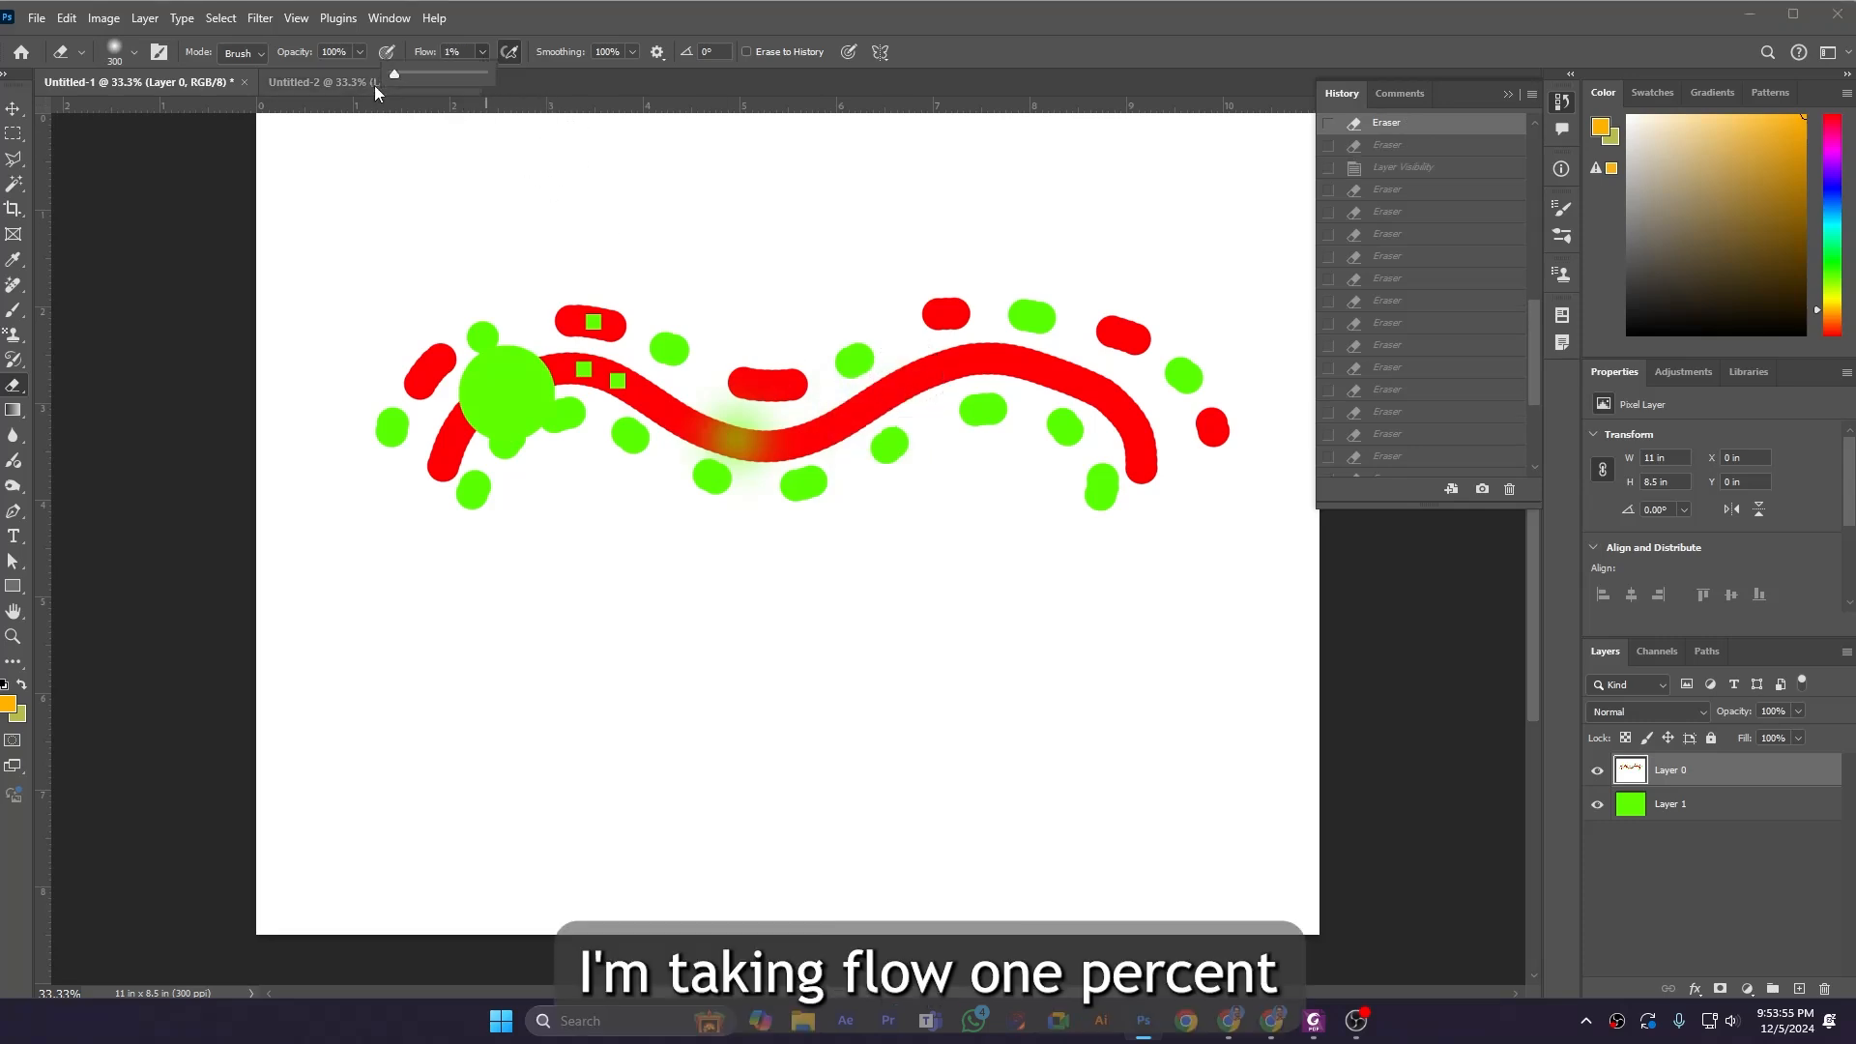
click(512, 54)
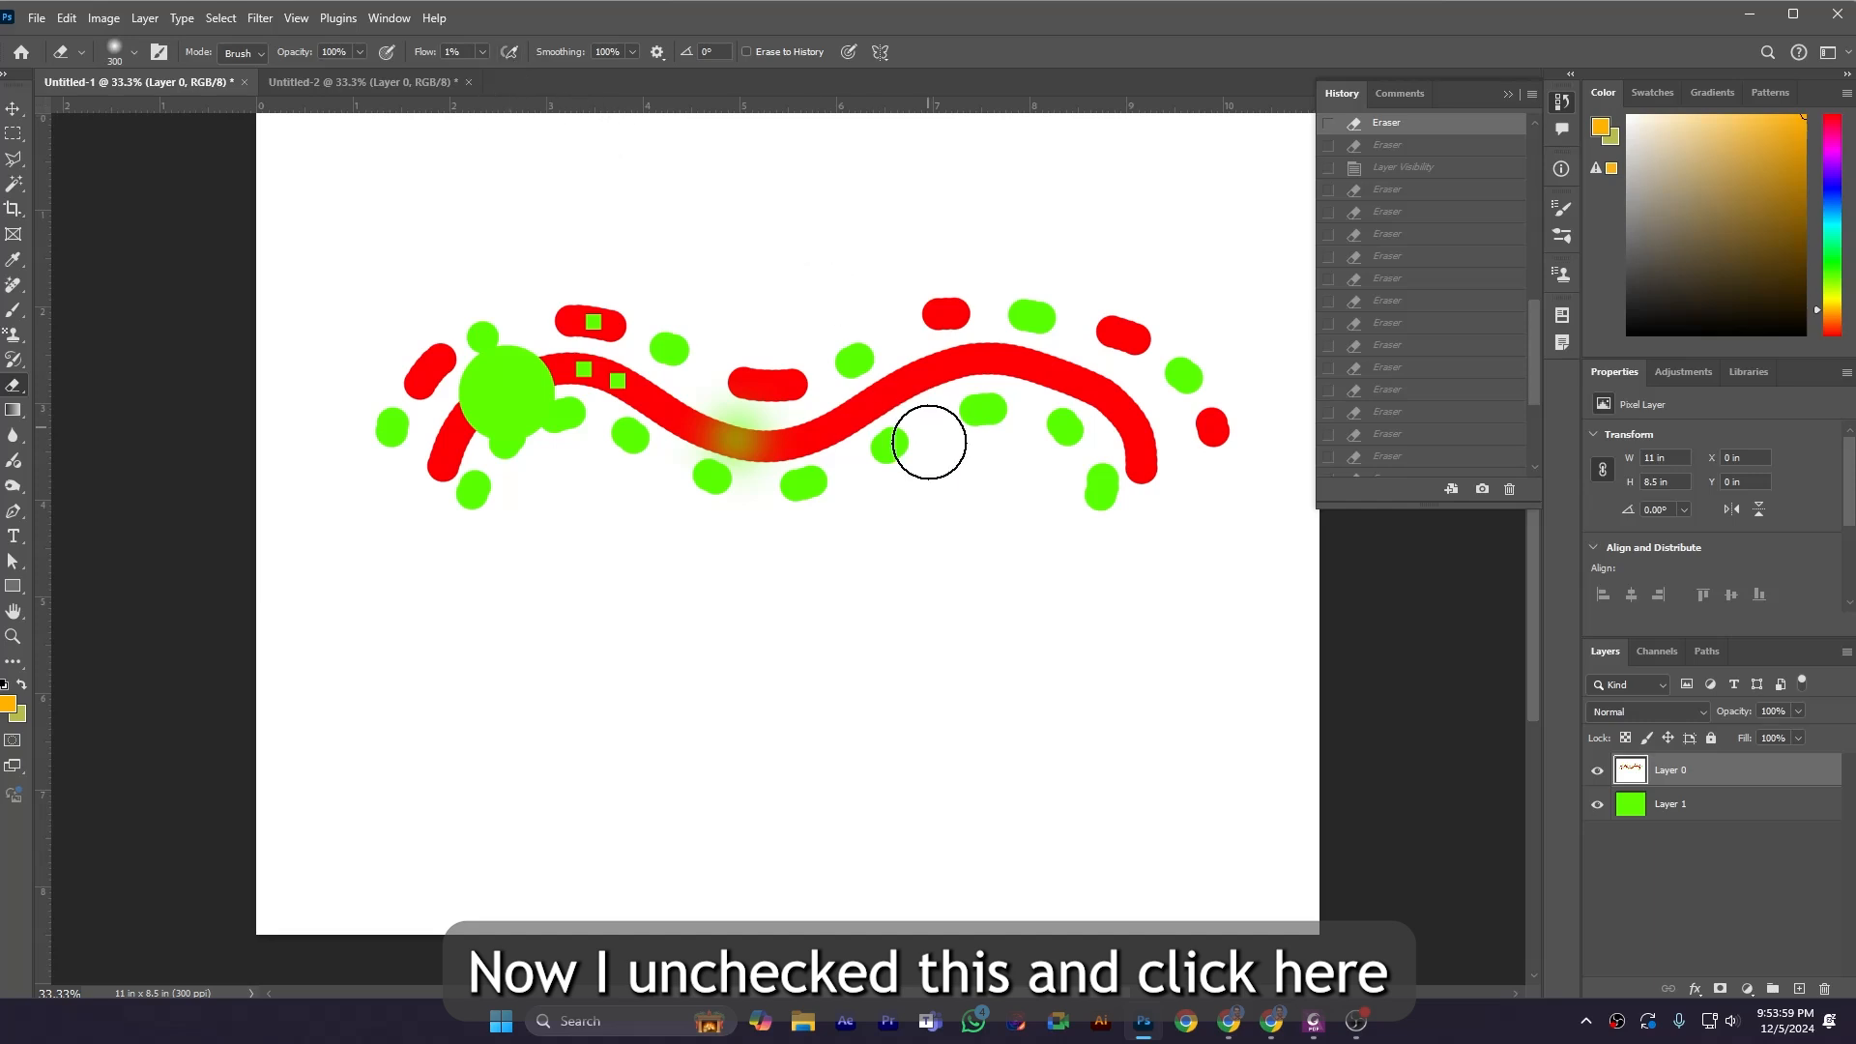
click(898, 387)
click(898, 389)
click(898, 390)
click(898, 389)
click(898, 390)
click(898, 390)
click(898, 390)
click(898, 390)
click(898, 390)
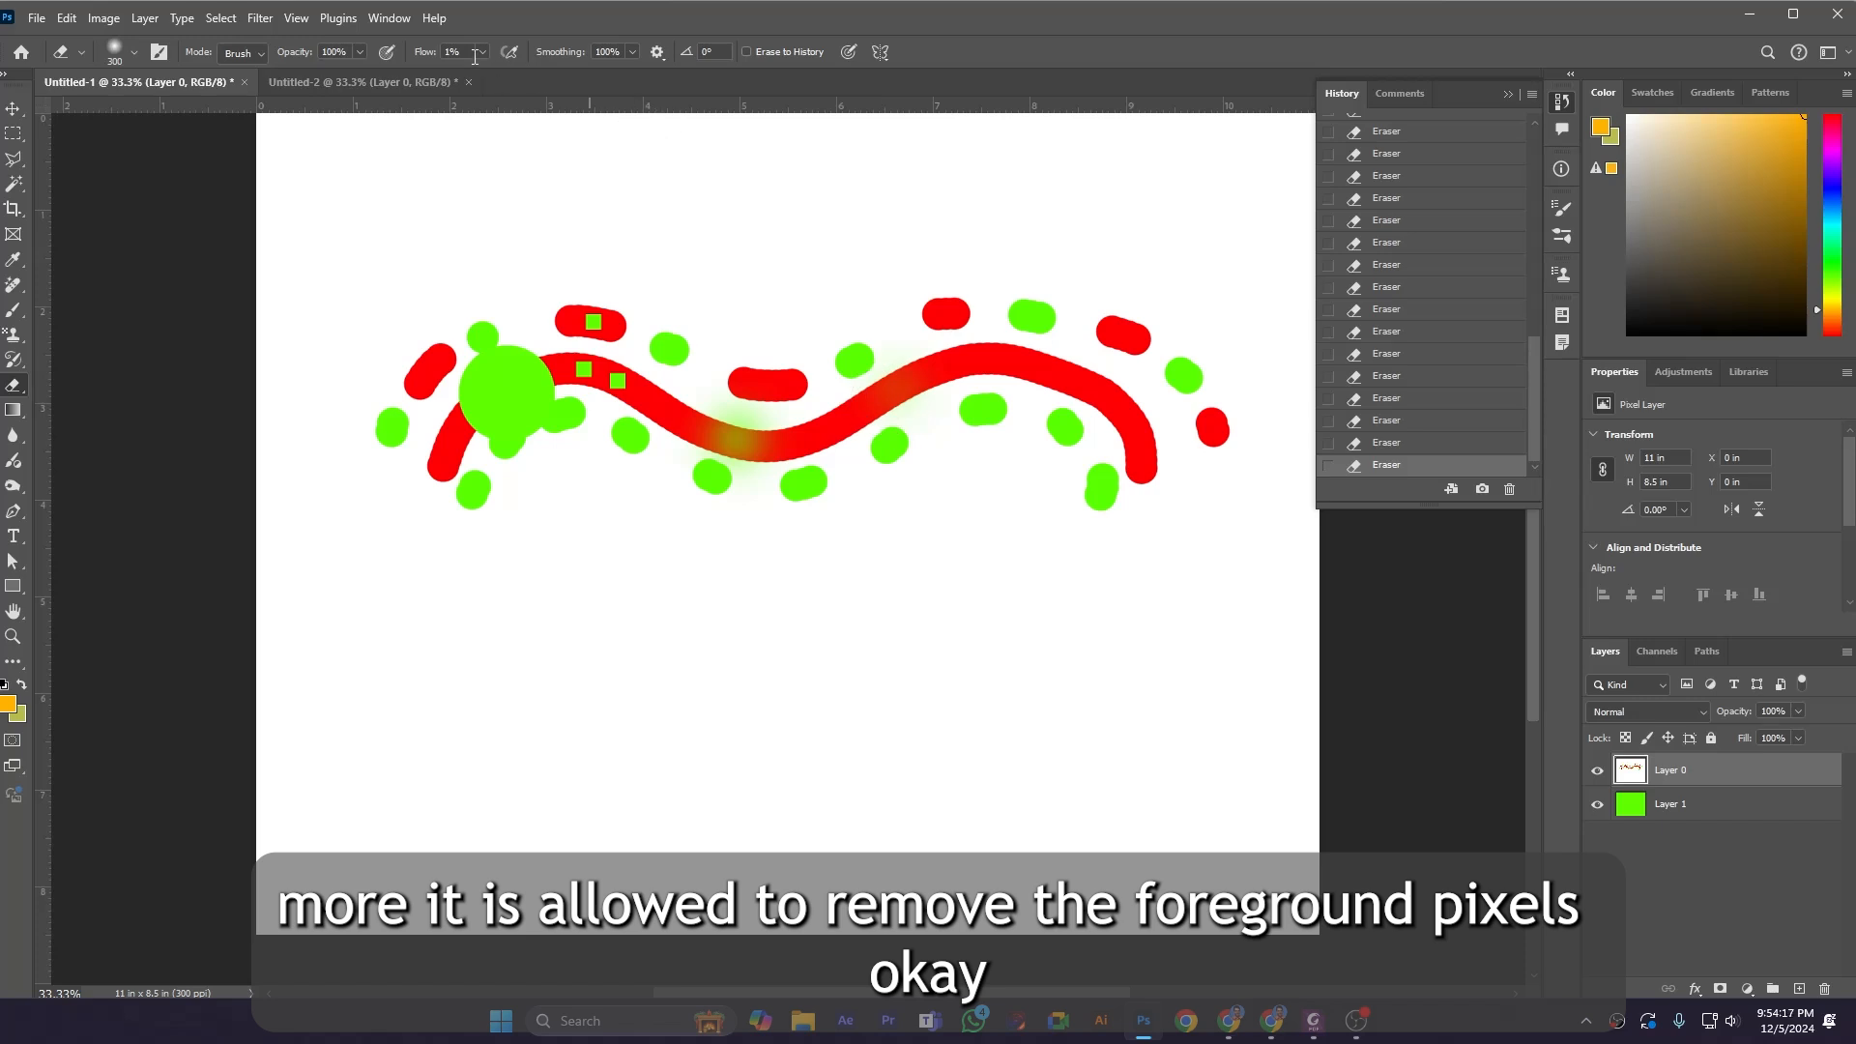
Step: Erase a spot at the red curve's right-hand crest with airbrush-style build-up enabled, and restore the flow to 100%
click(512, 52)
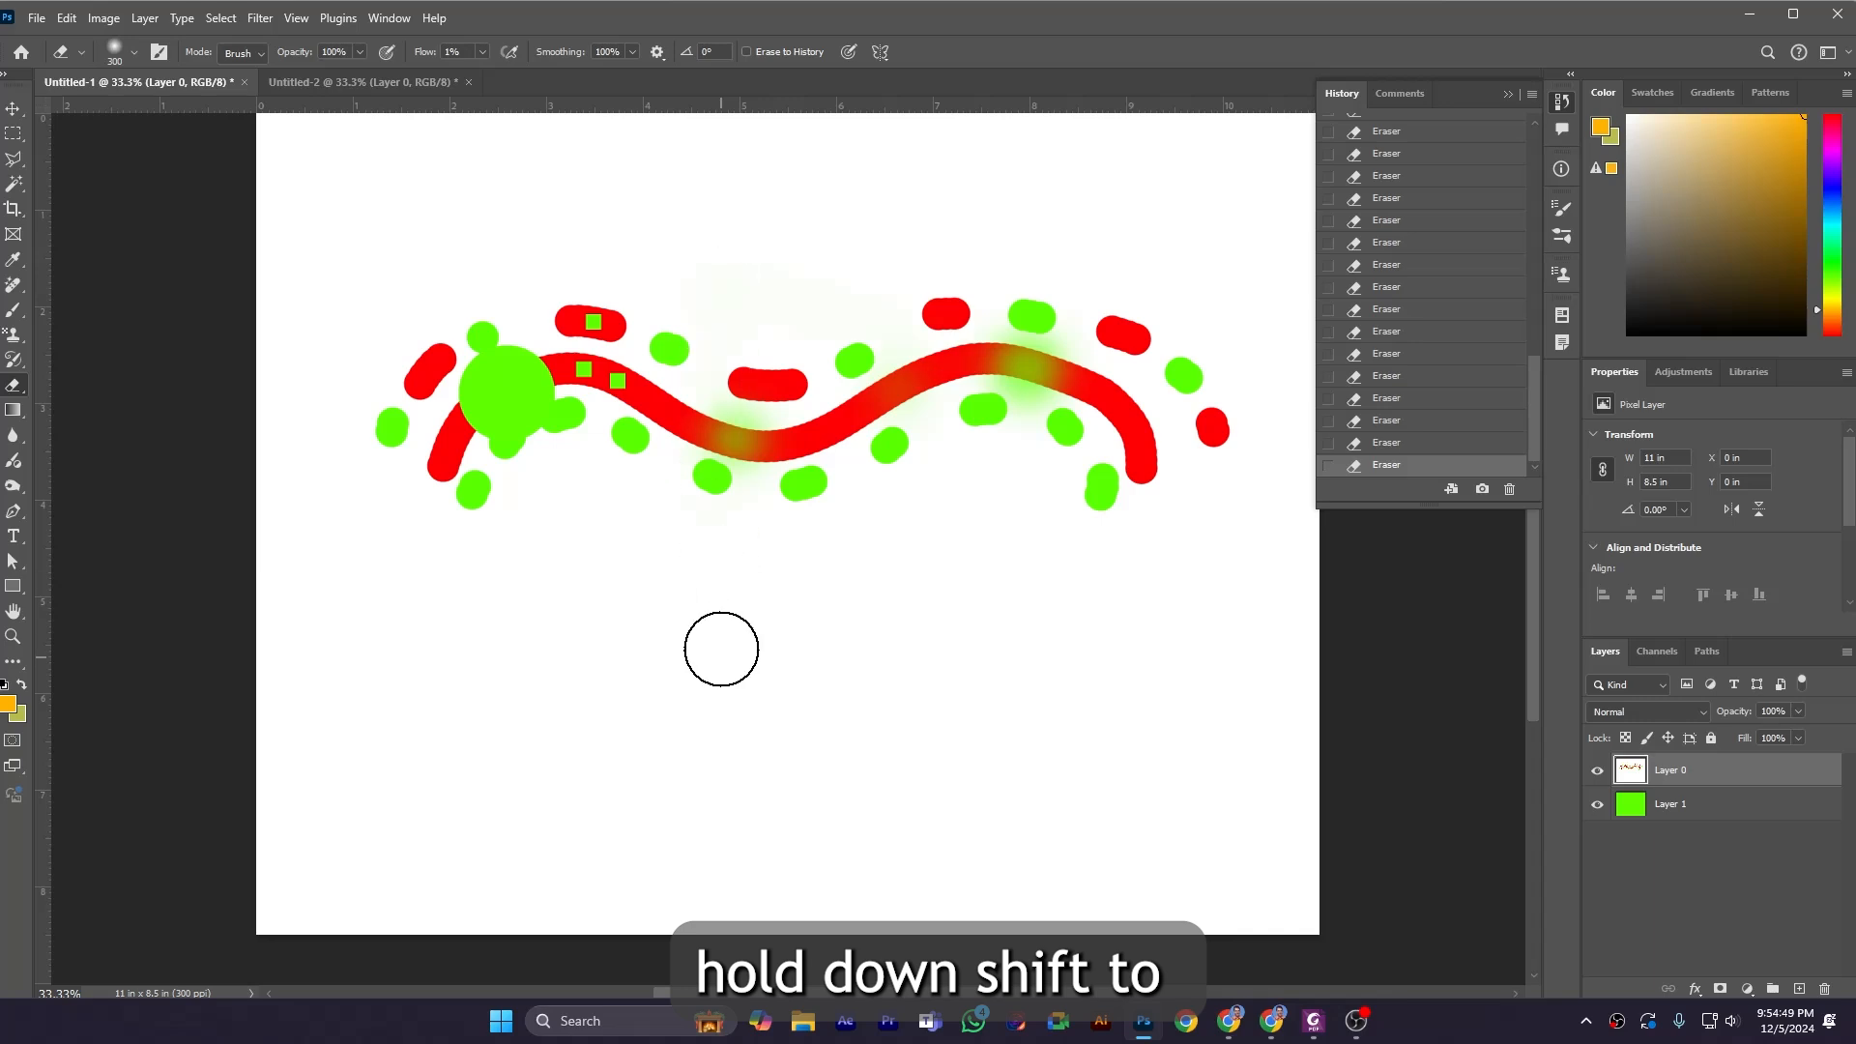
drag(481, 52, 671, 91)
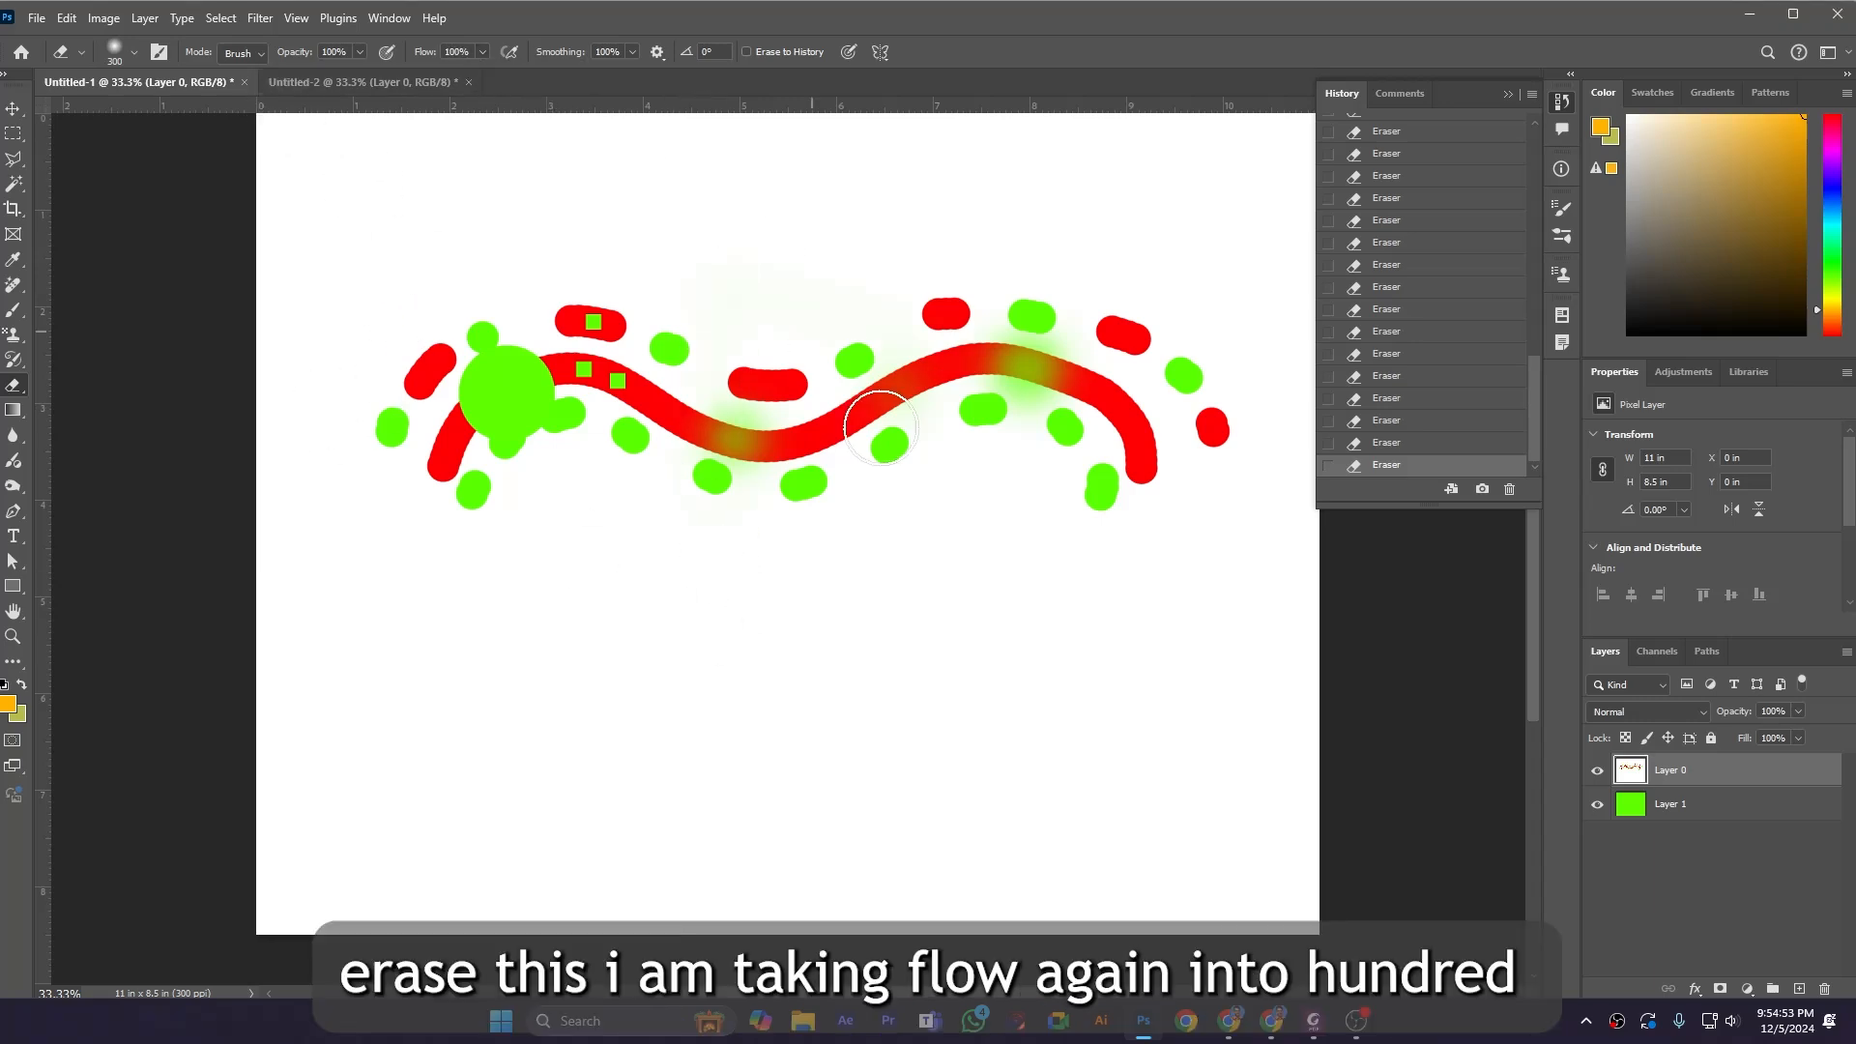
Step: Switch to the Untitled-2 document and enable Erase to History for the eraser
click(294, 84)
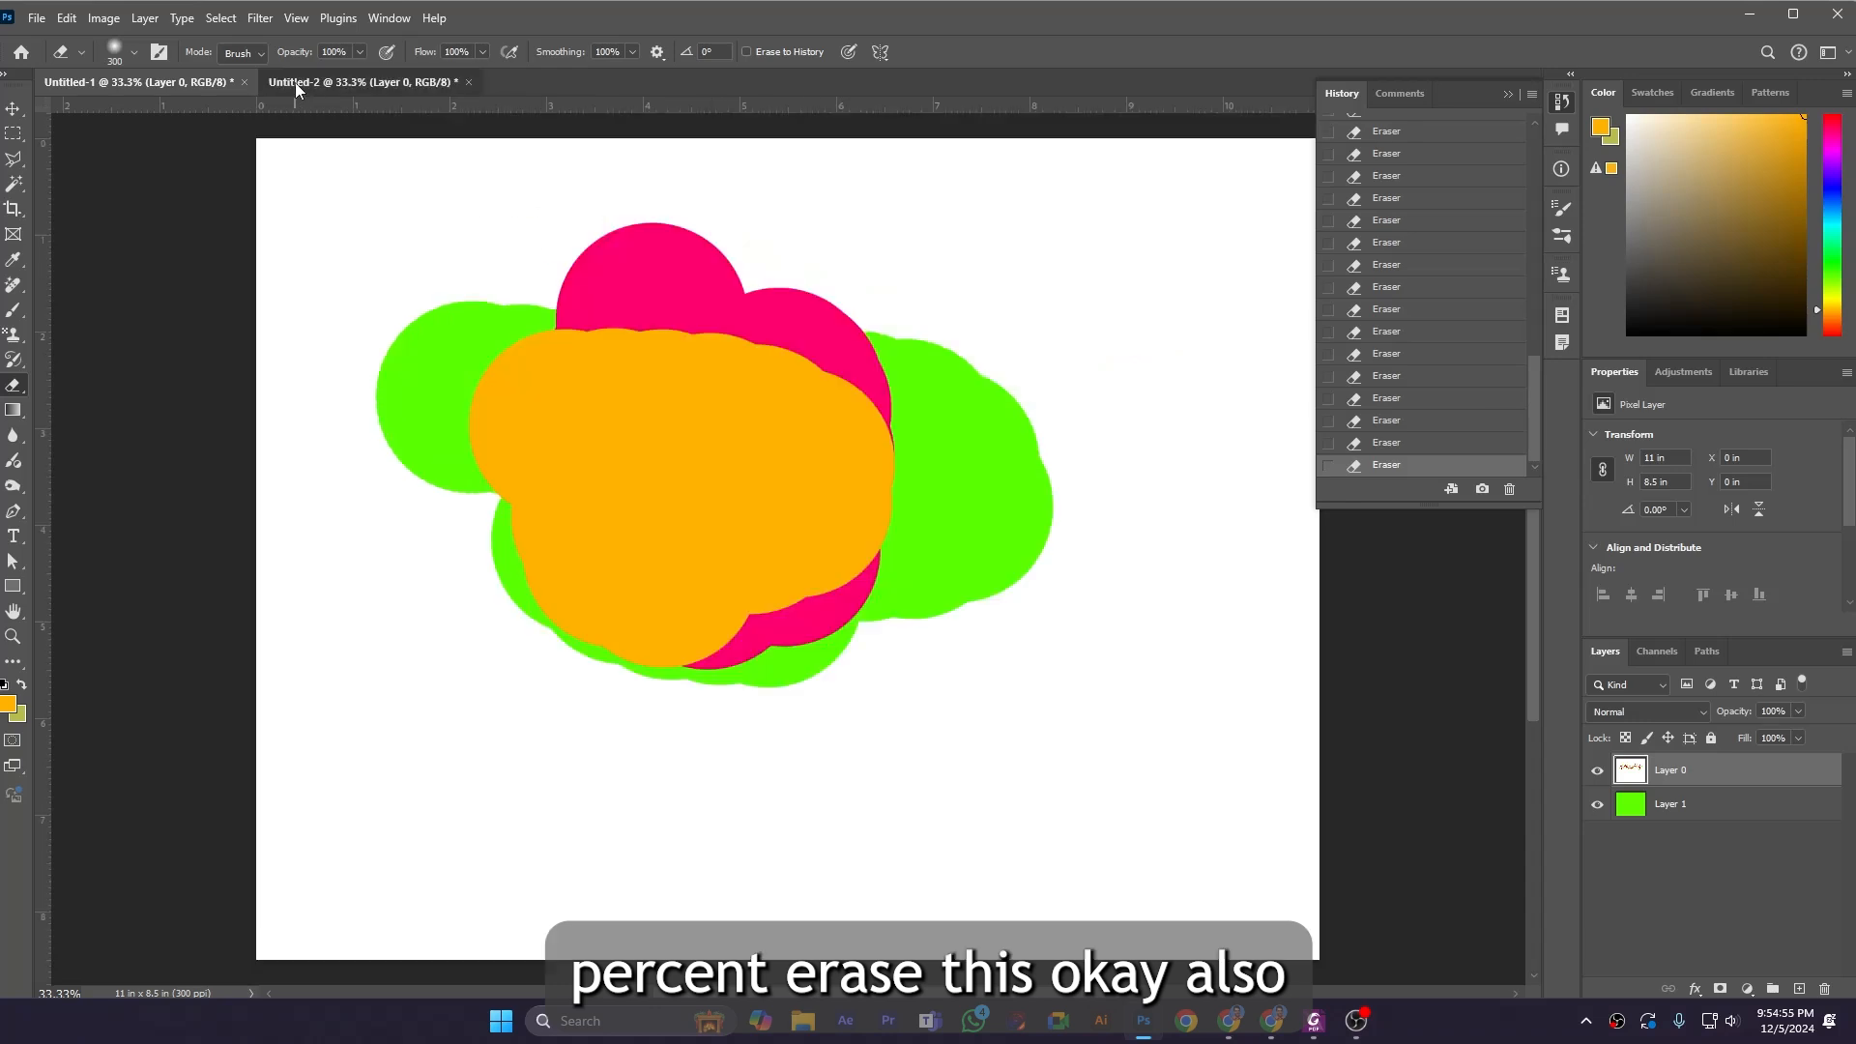
click(747, 52)
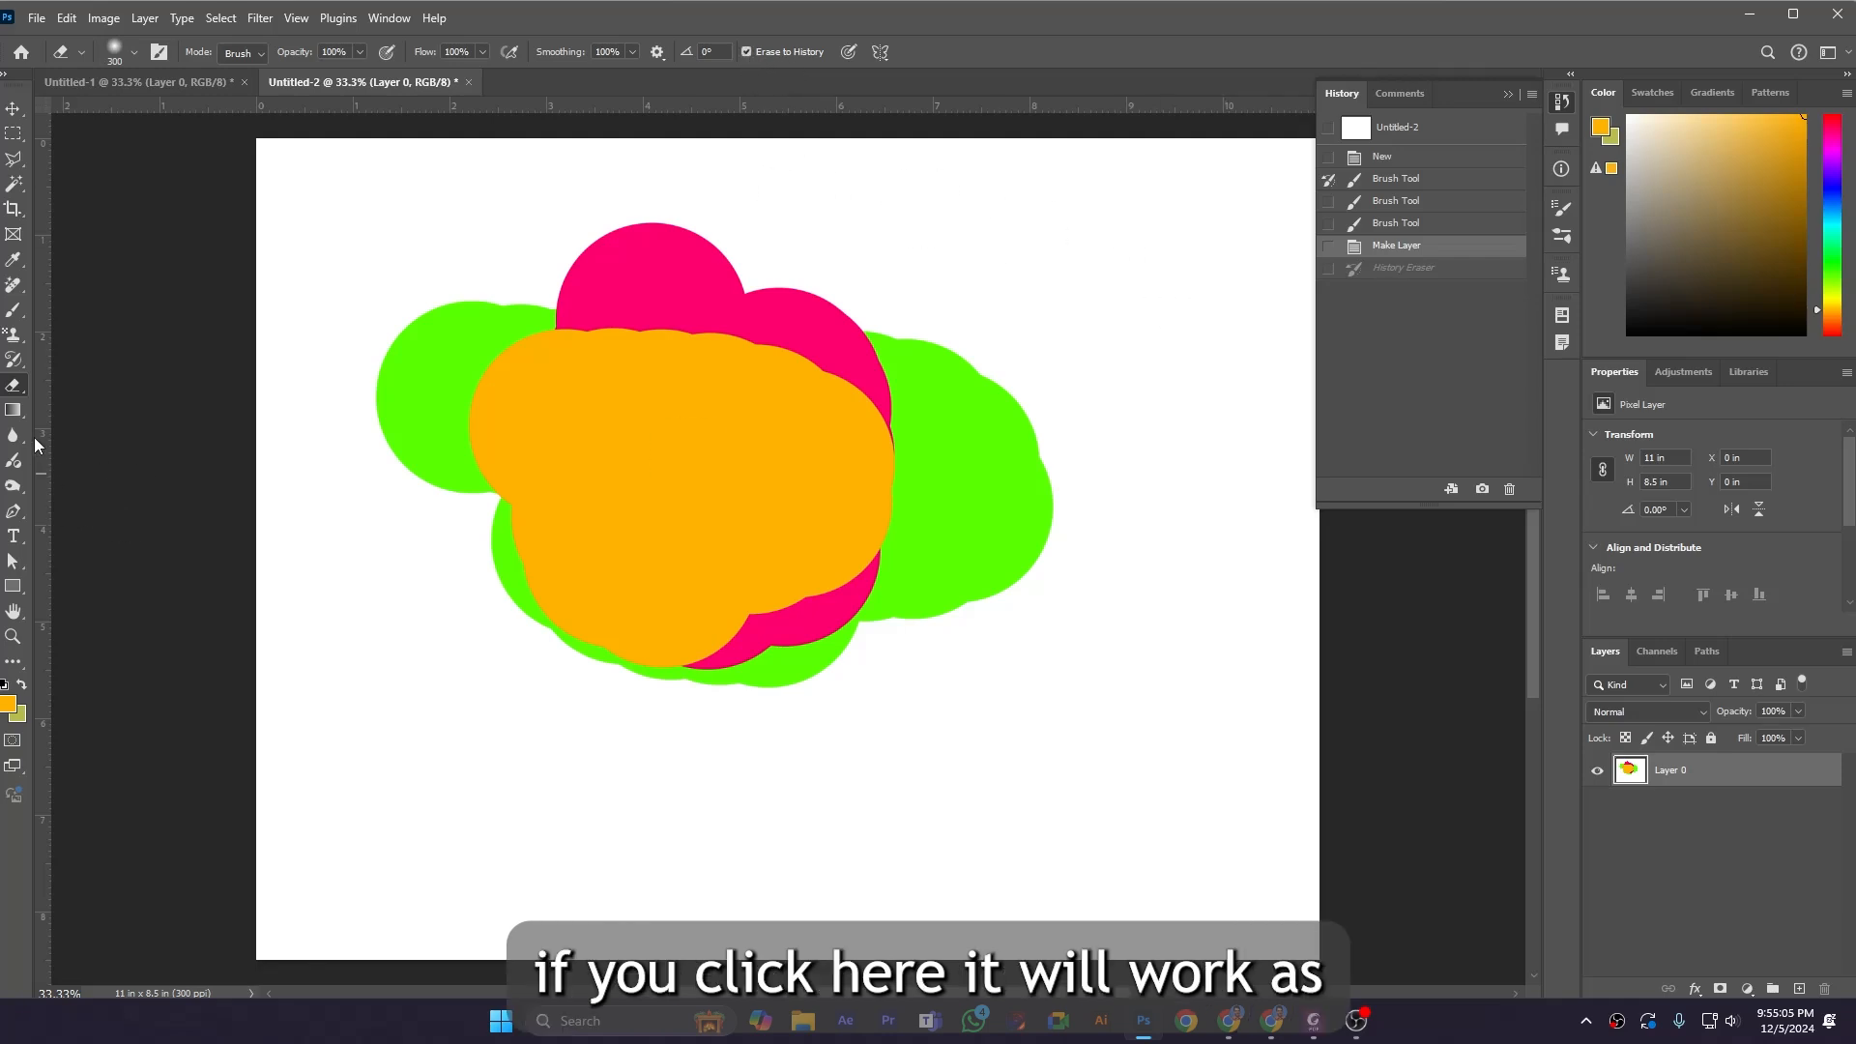
Step: Step through the Brush Tool and Make Layer history states to review the green, pink and orange painting stages
click(1387, 184)
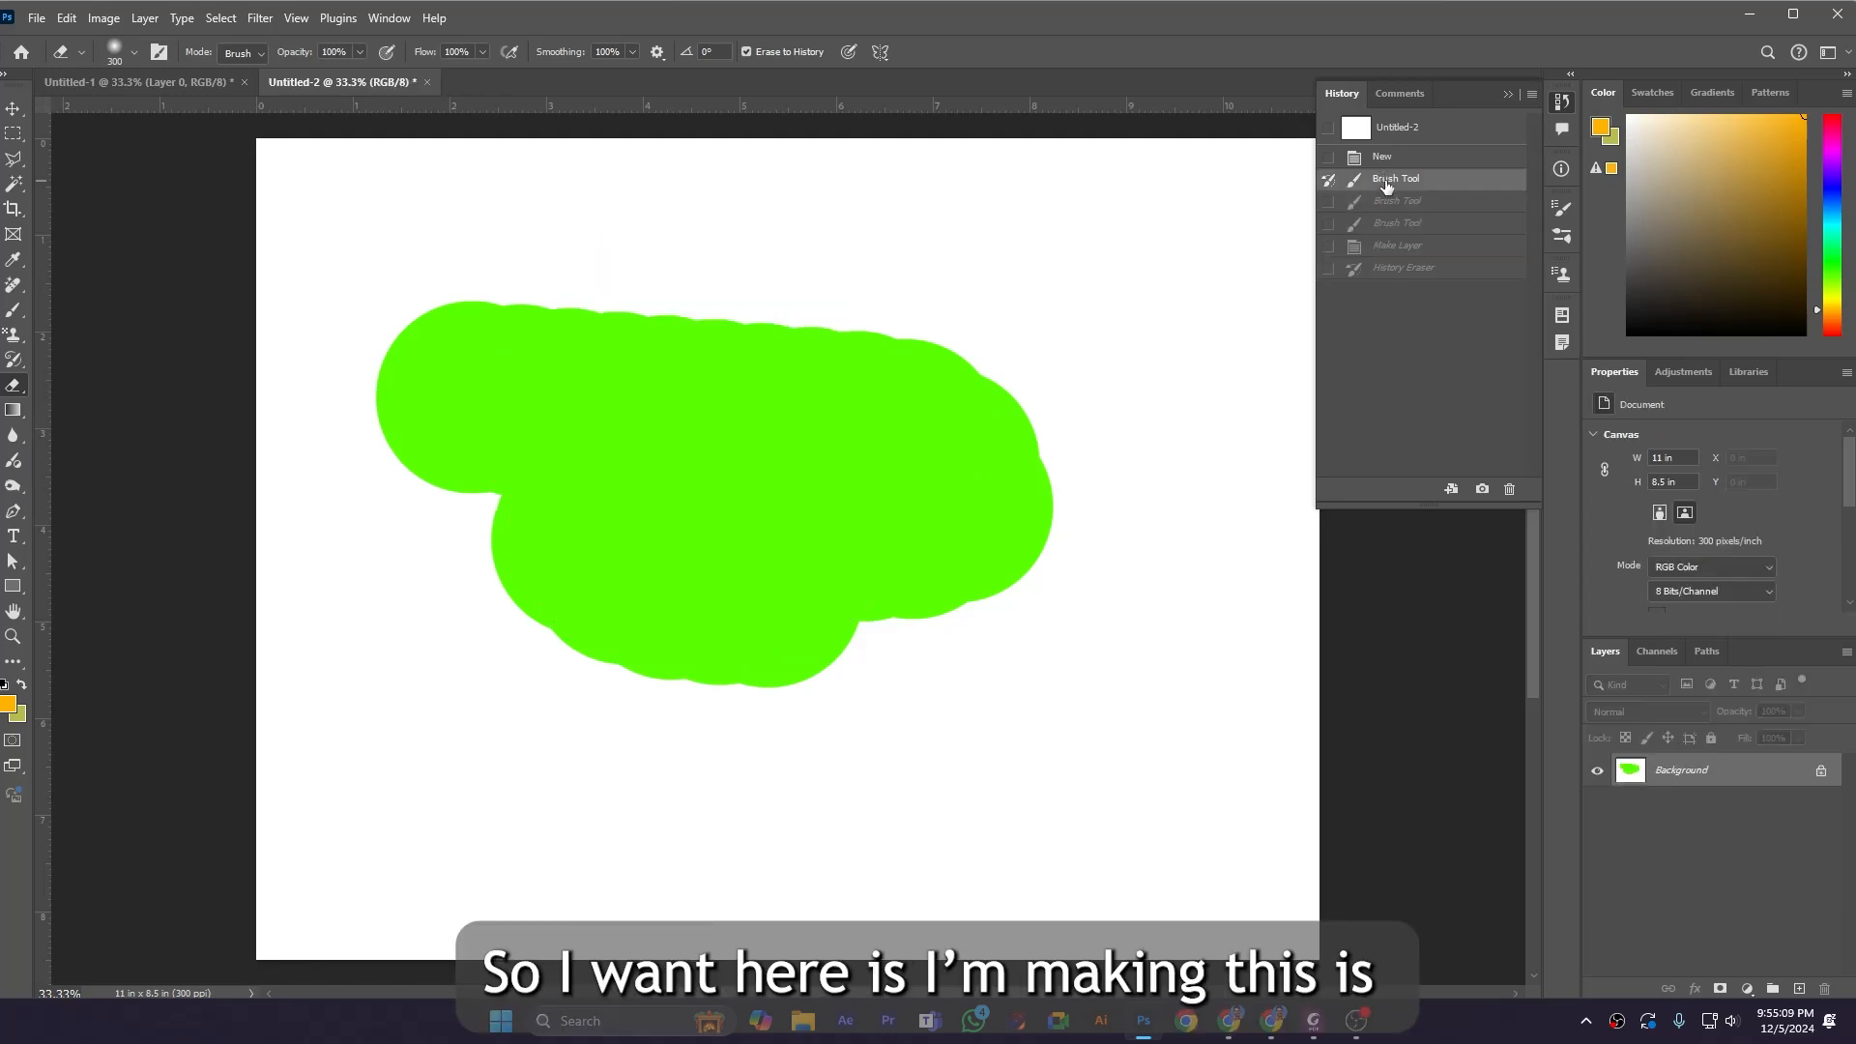
click(1378, 203)
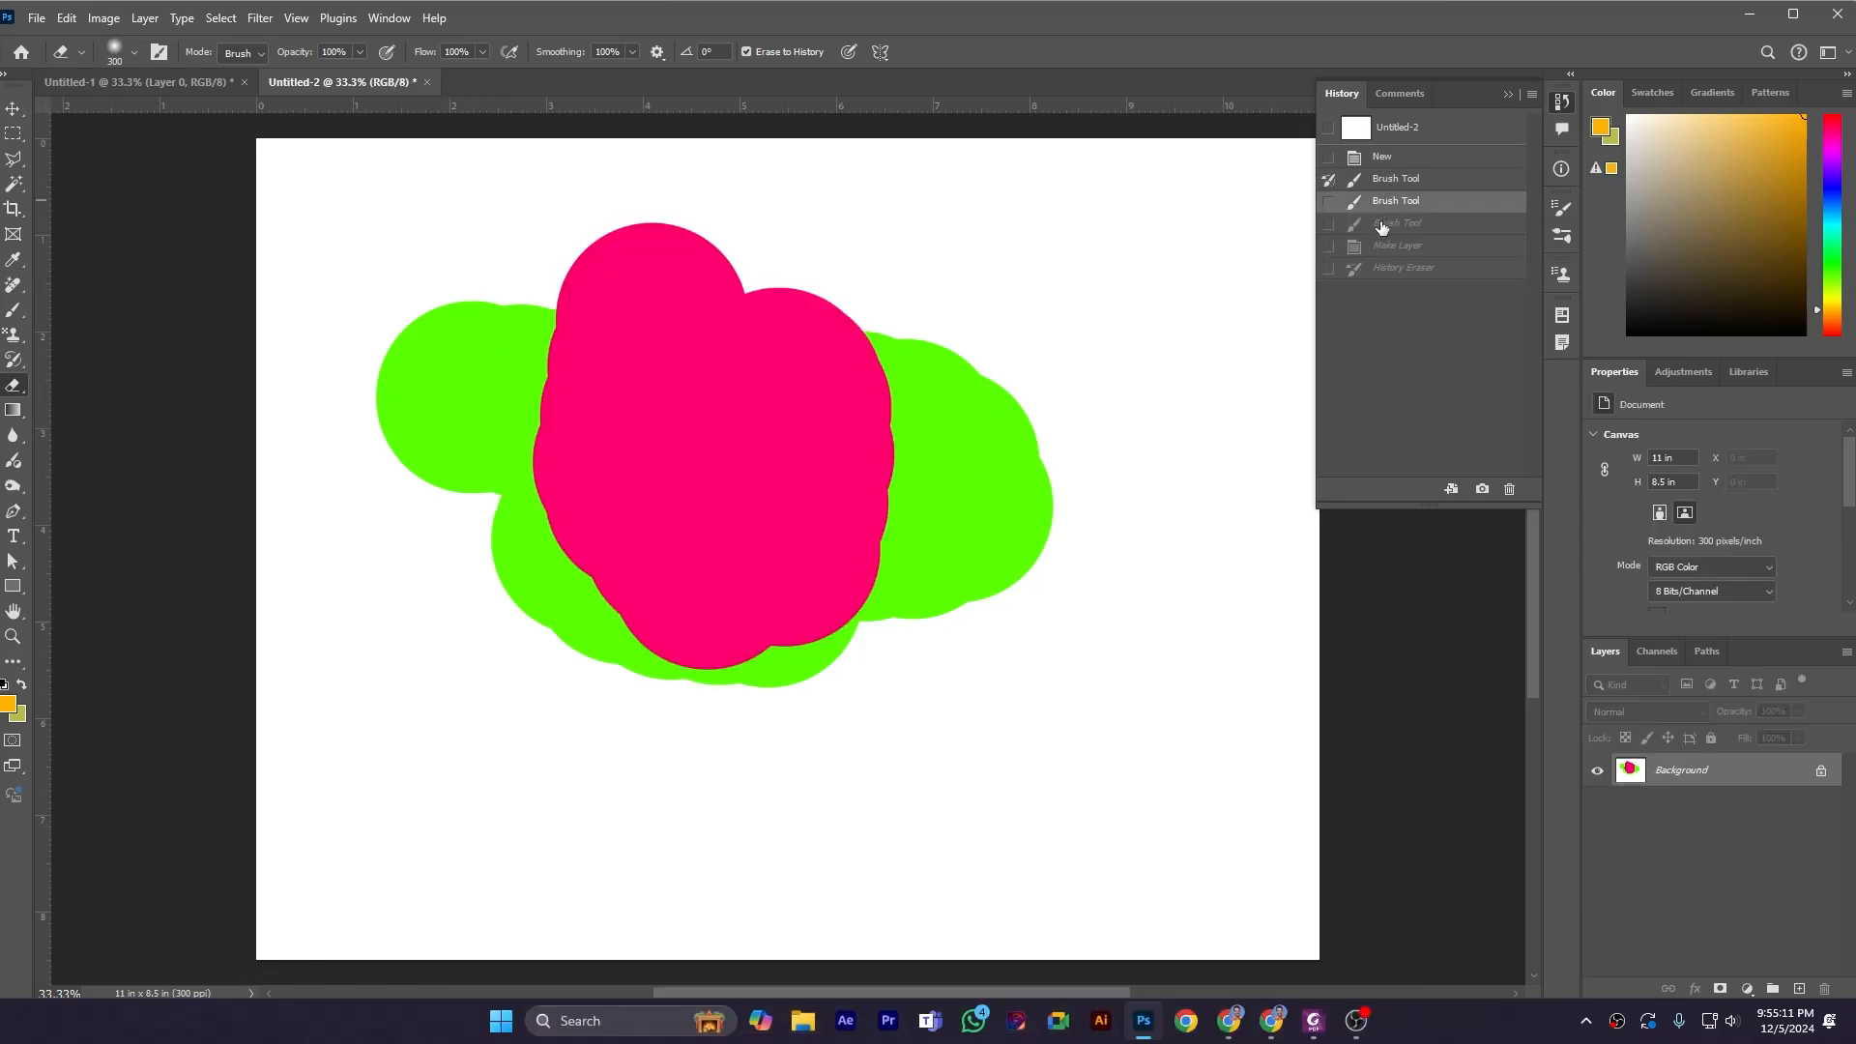
click(1390, 224)
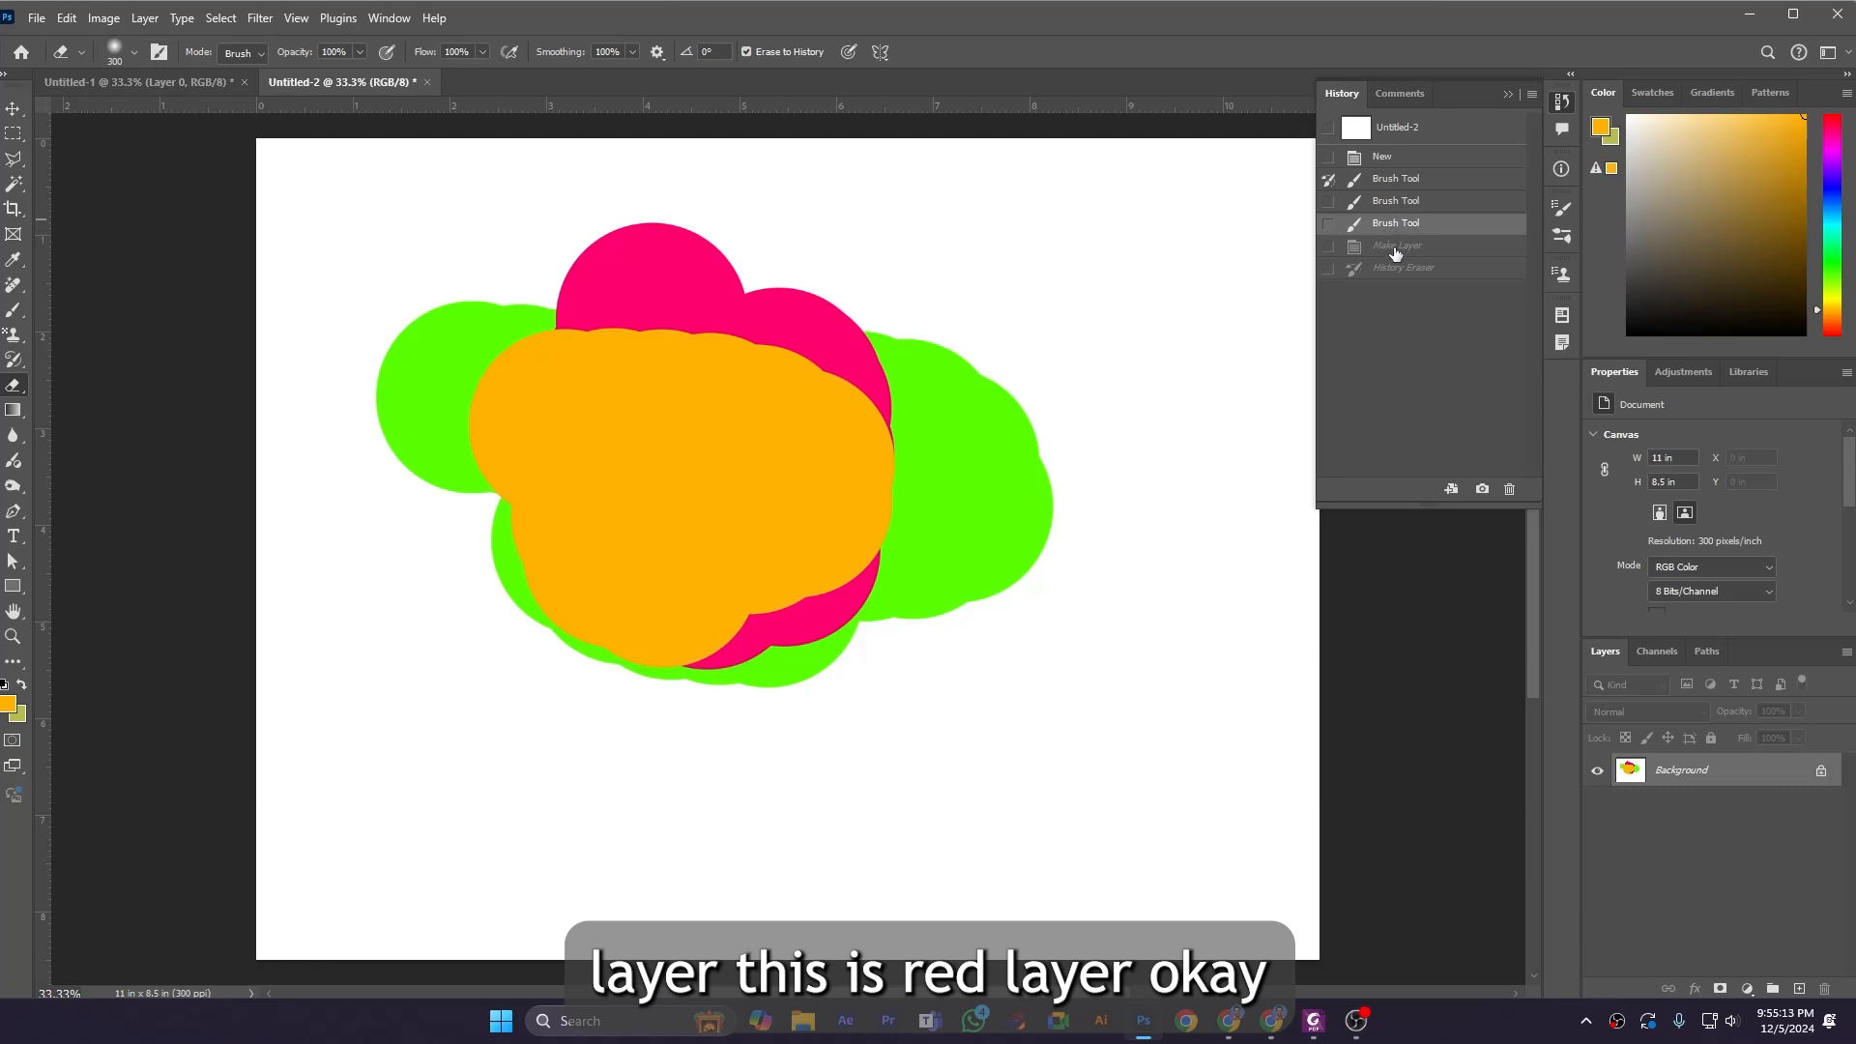
click(1395, 251)
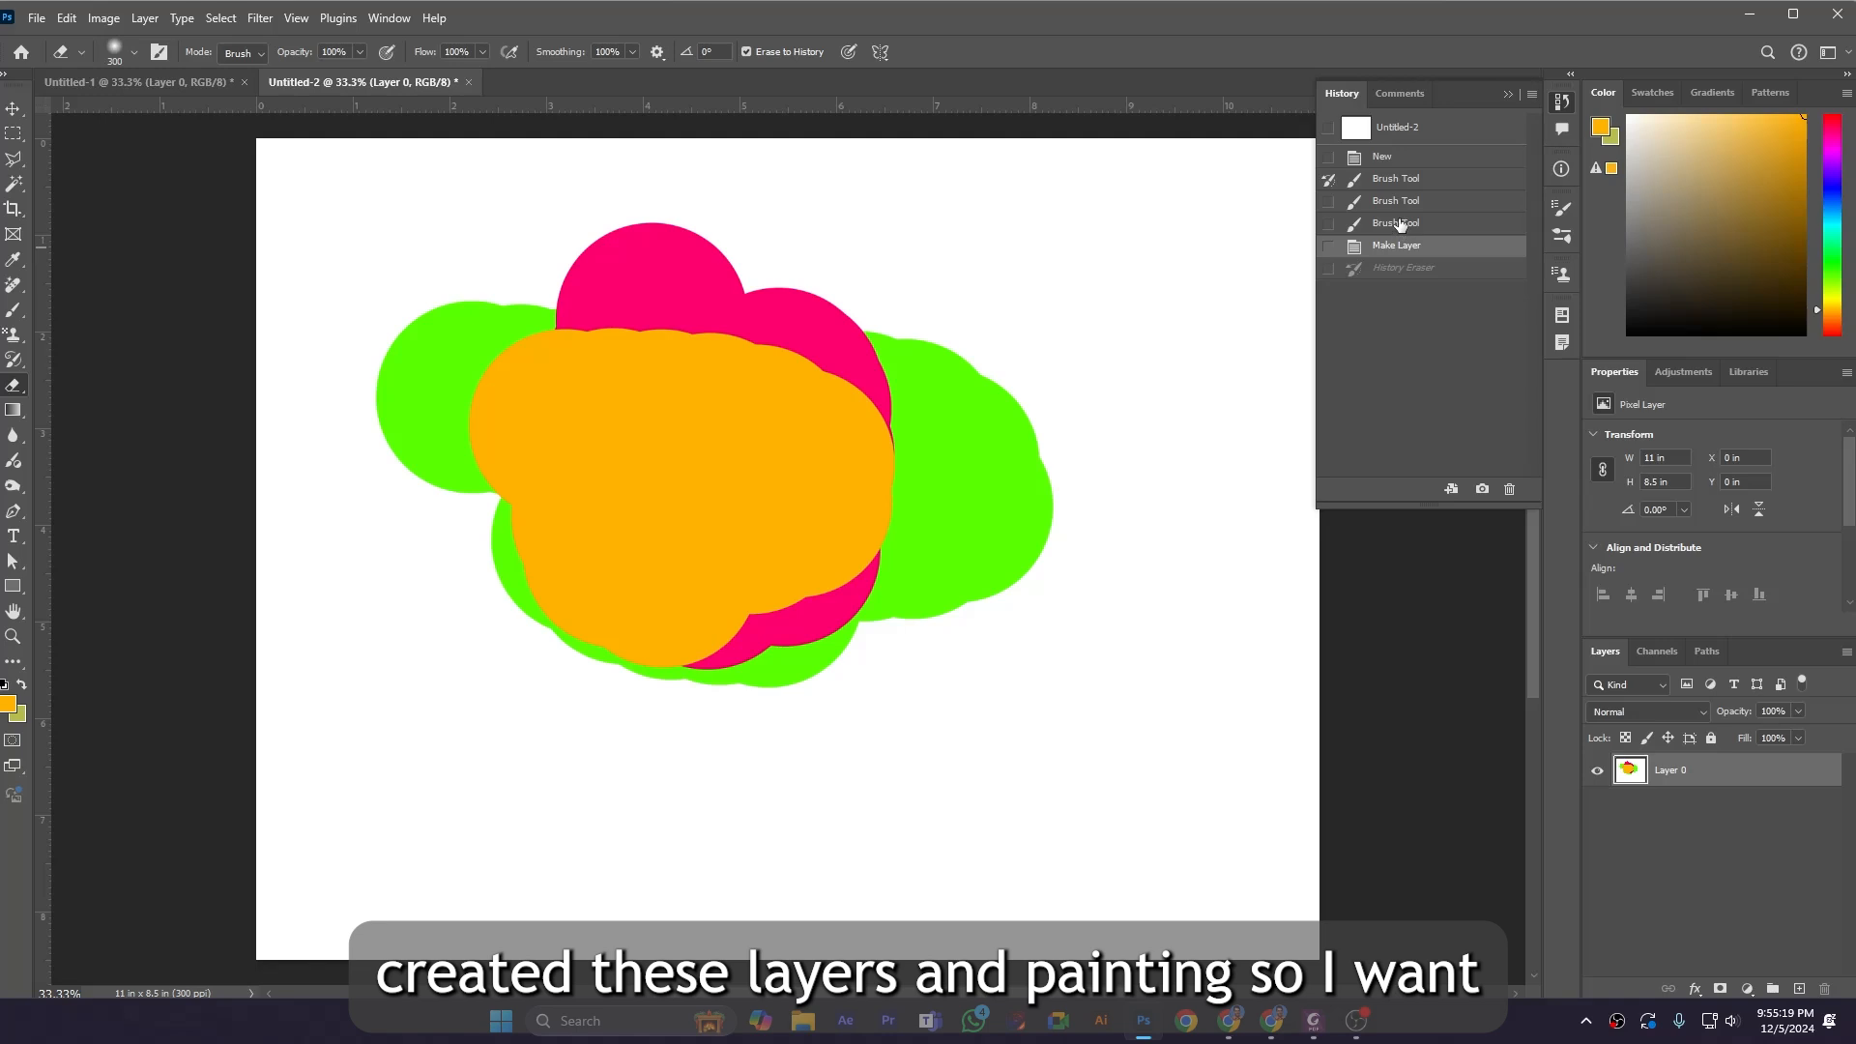
click(1391, 184)
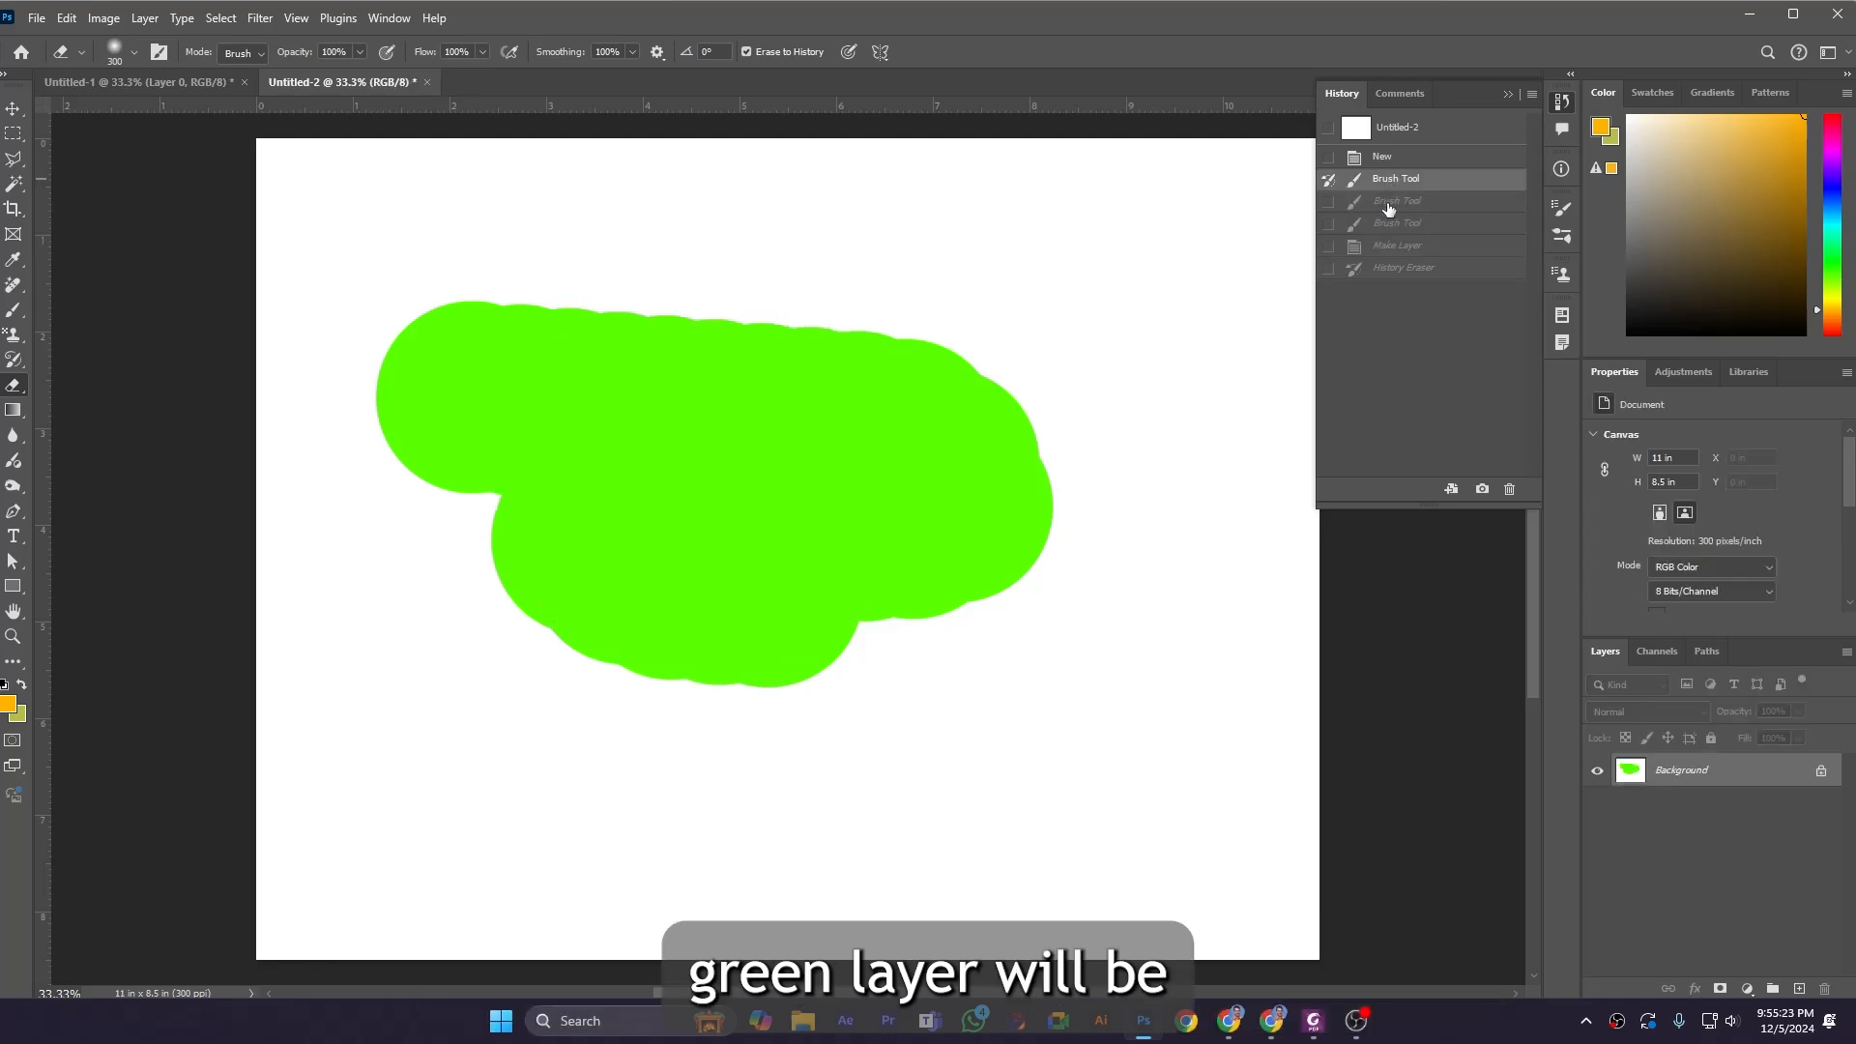
click(1388, 205)
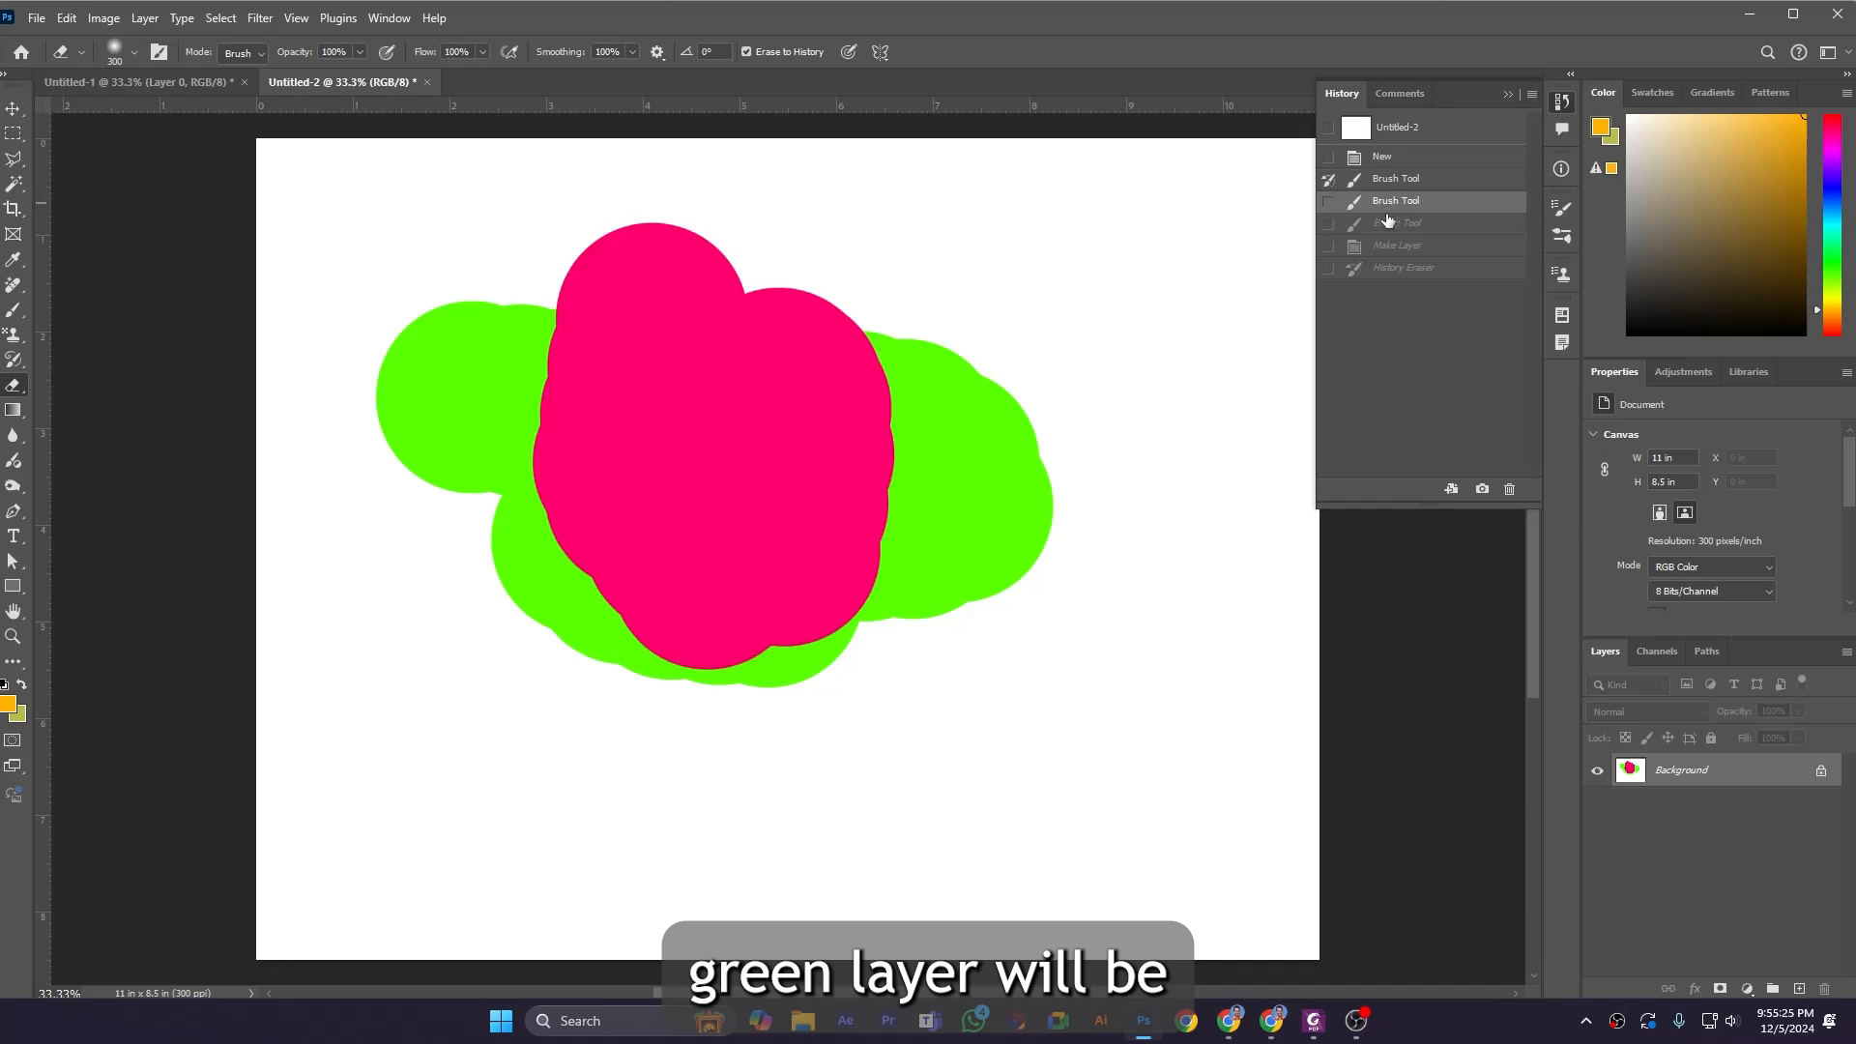
Step: Return to the third Brush Tool history state and erase to history along the upper edge of the orange and pink shapes
click(1388, 224)
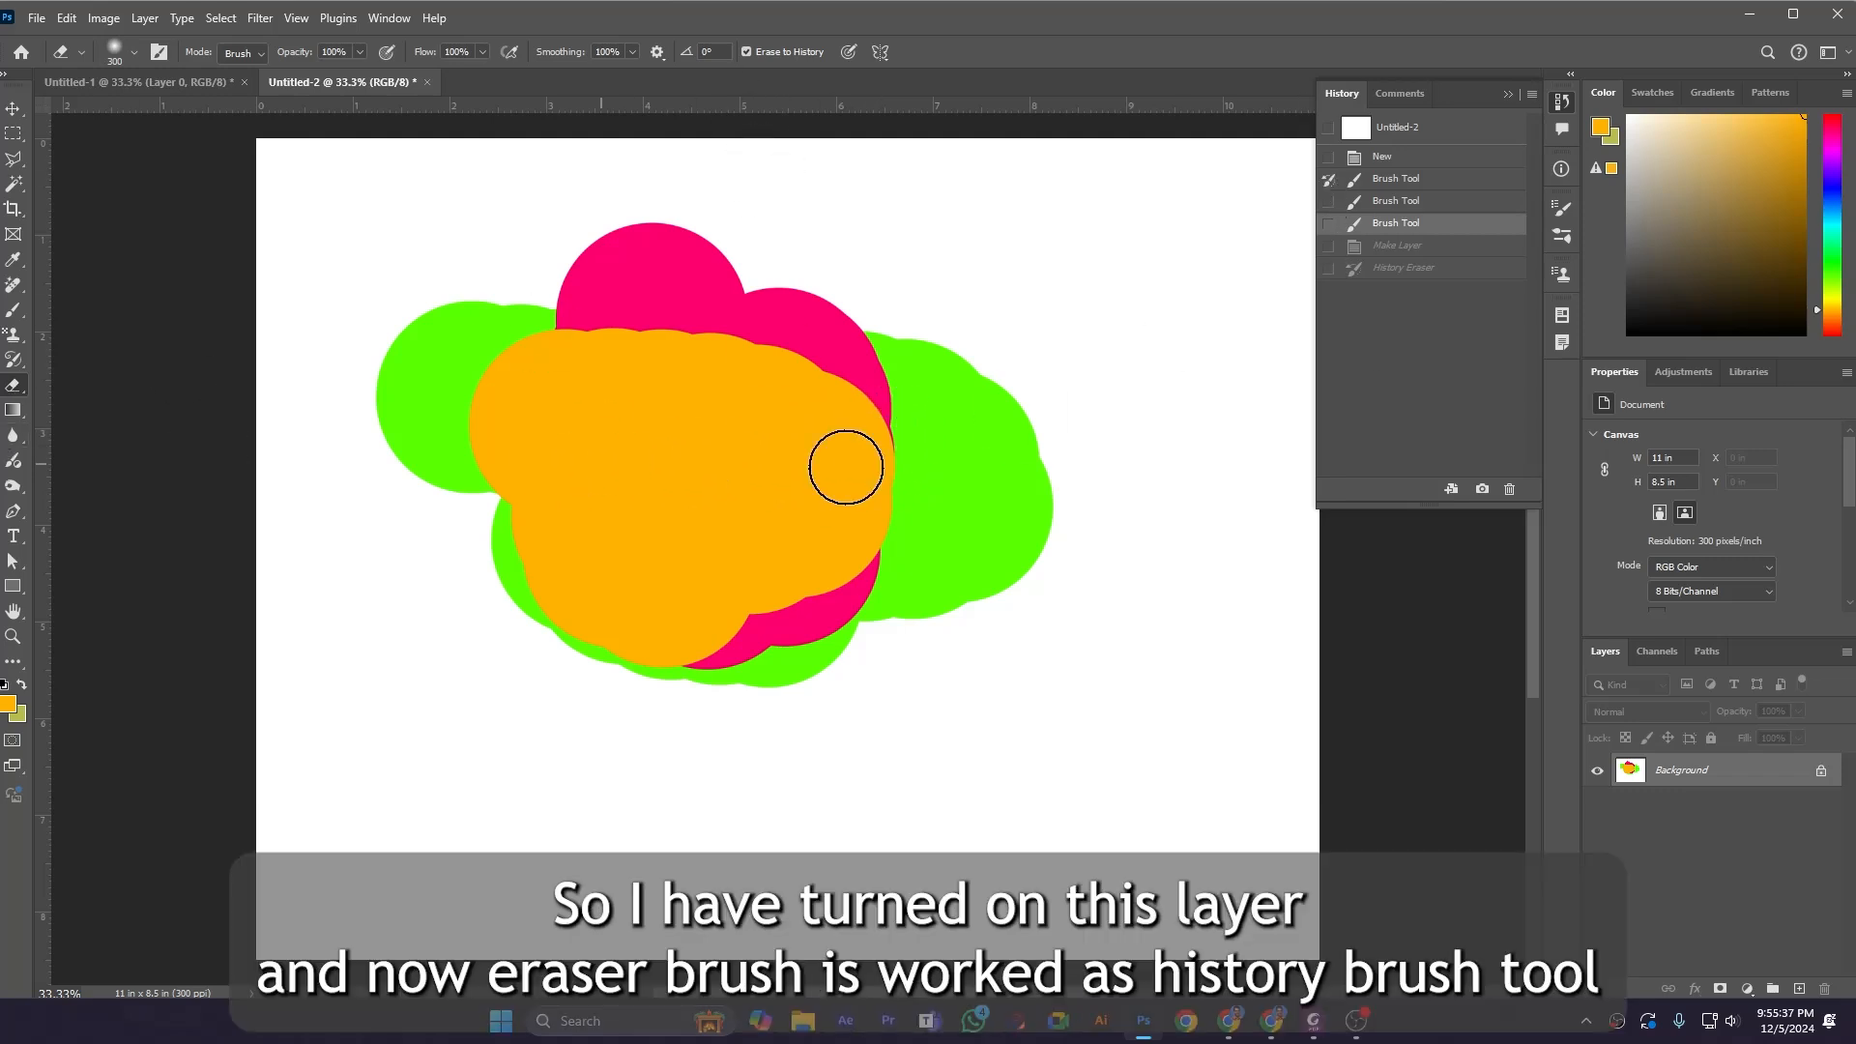
mouse_move(926, 468)
mouse_down()
mouse_move(873, 439)
mouse_move(863, 357)
mouse_move(808, 290)
mouse_move(858, 323)
mouse_move(750, 290)
mouse_move(677, 237)
mouse_move(448, 183)
mouse_move(468, 277)
mouse_move(663, 290)
mouse_move(394, 230)
mouse_move(415, 299)
mouse_move(696, 224)
mouse_move(924, 448)
mouse_move(708, 339)
mouse_move(542, 329)
mouse_up()
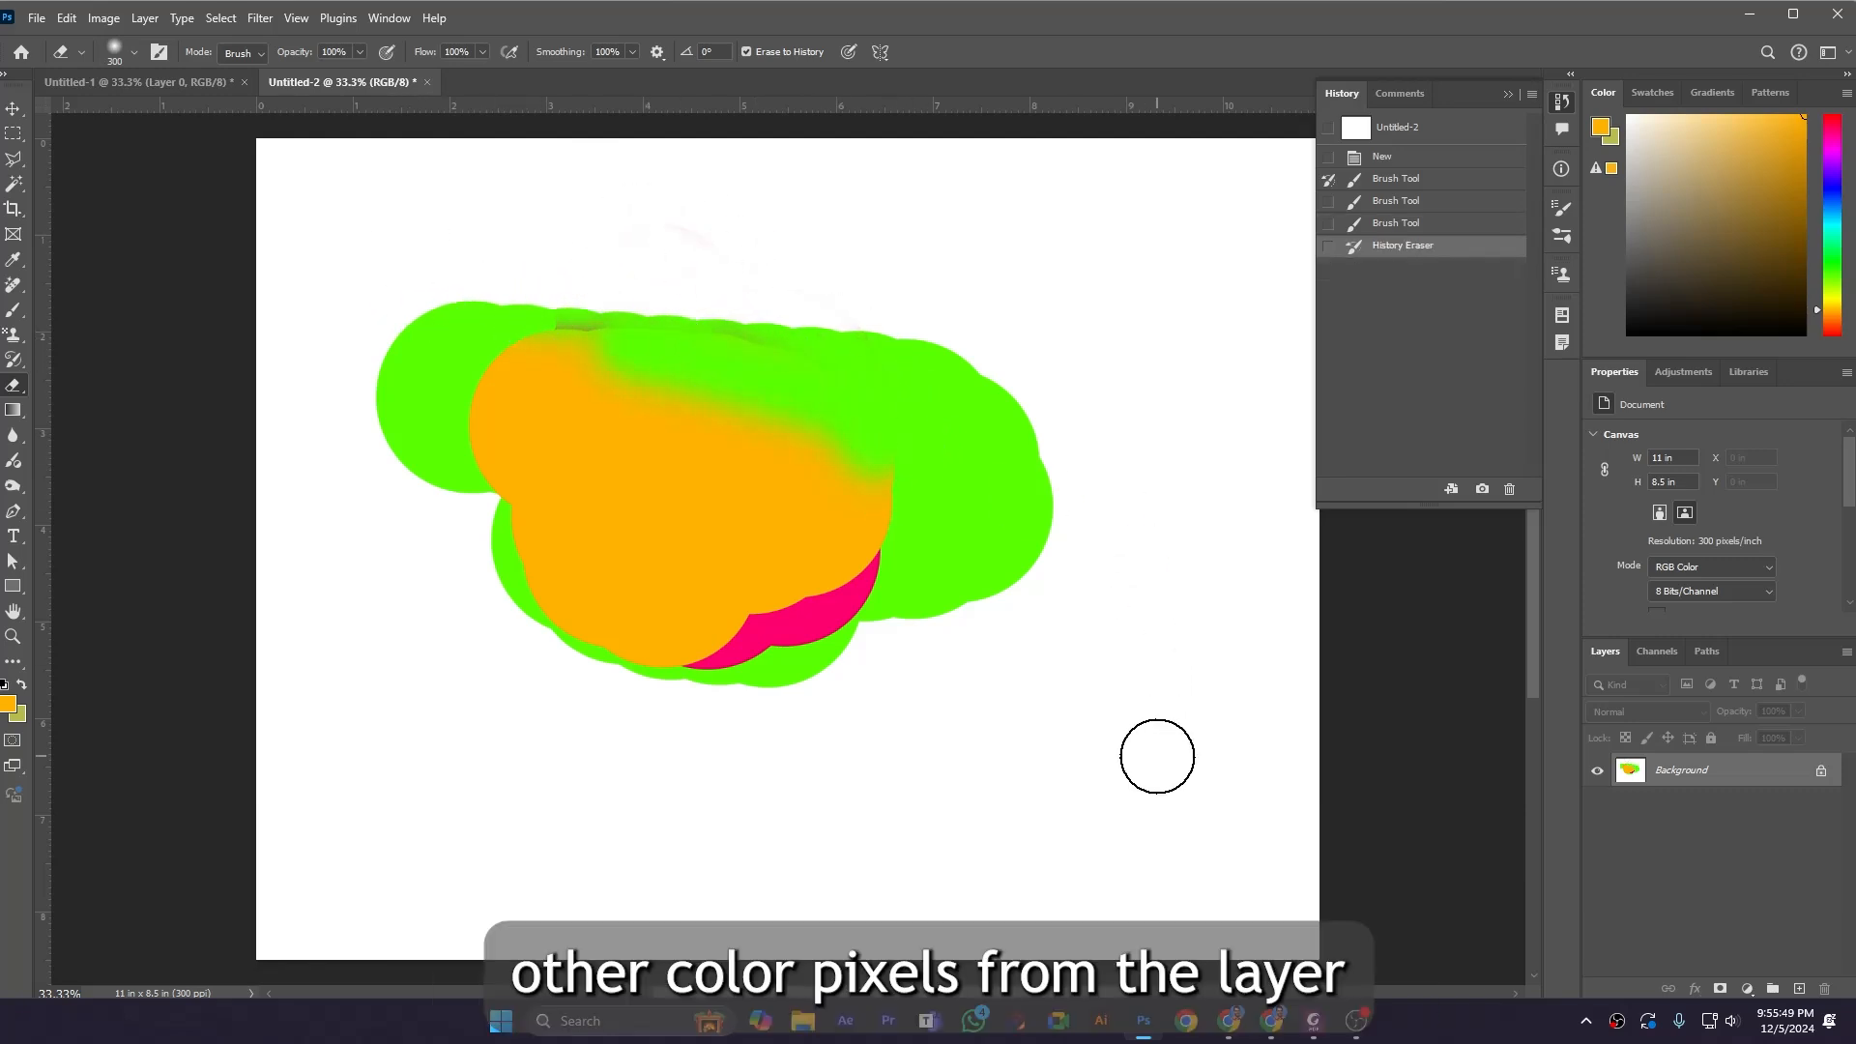